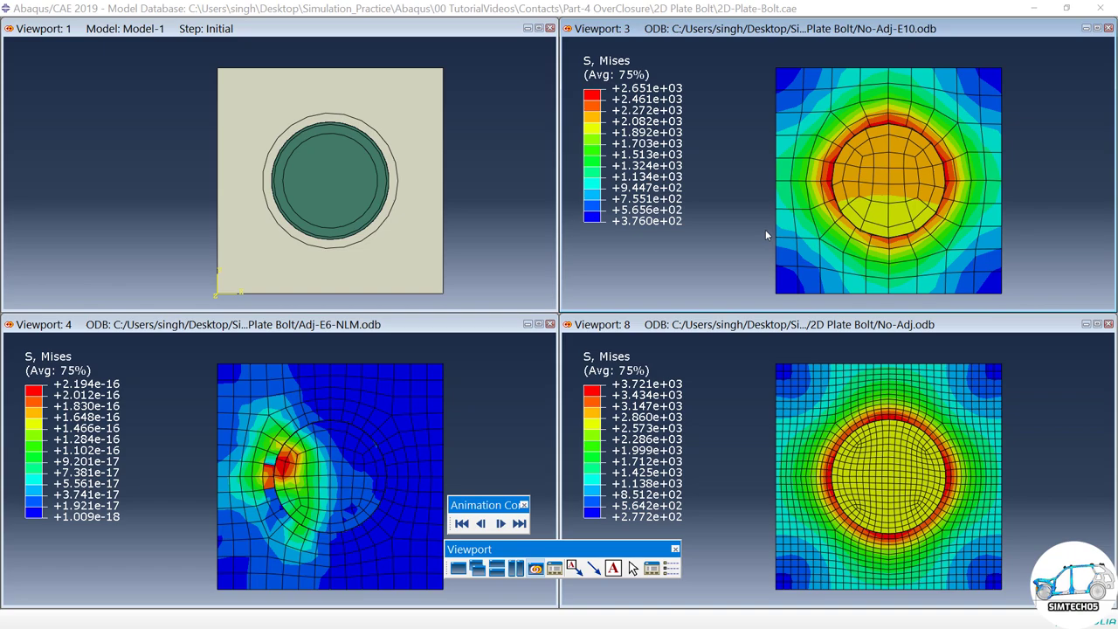
# Review the error messages and the last increment attempt of the aborted job No-Adj-E10-NLM in its monitor.
pyautogui.click(457, 57)
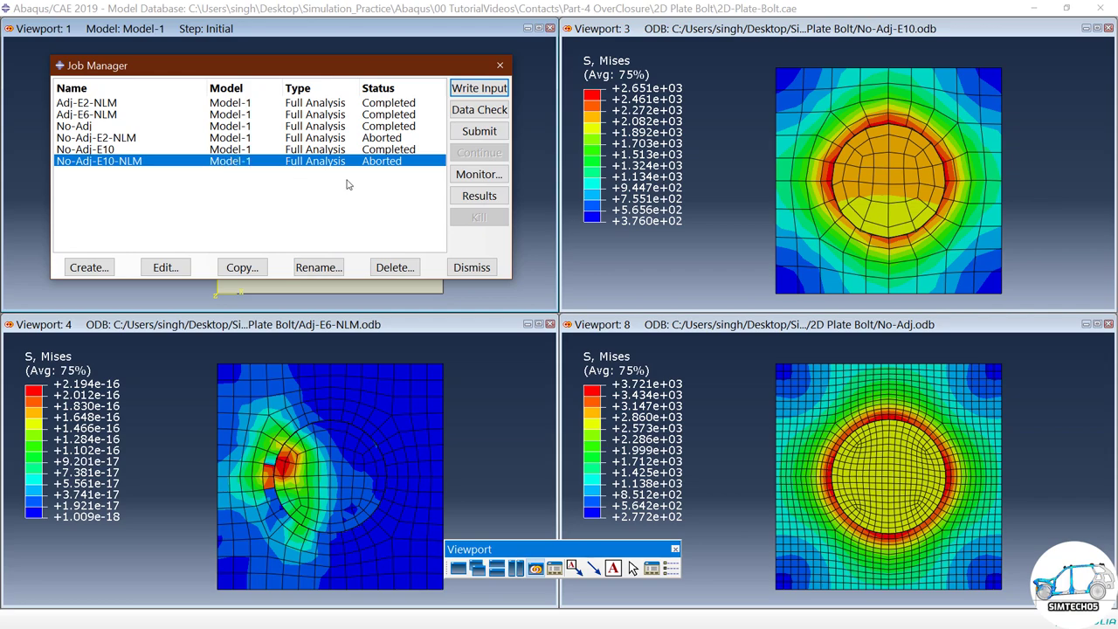
pyautogui.click(479, 175)
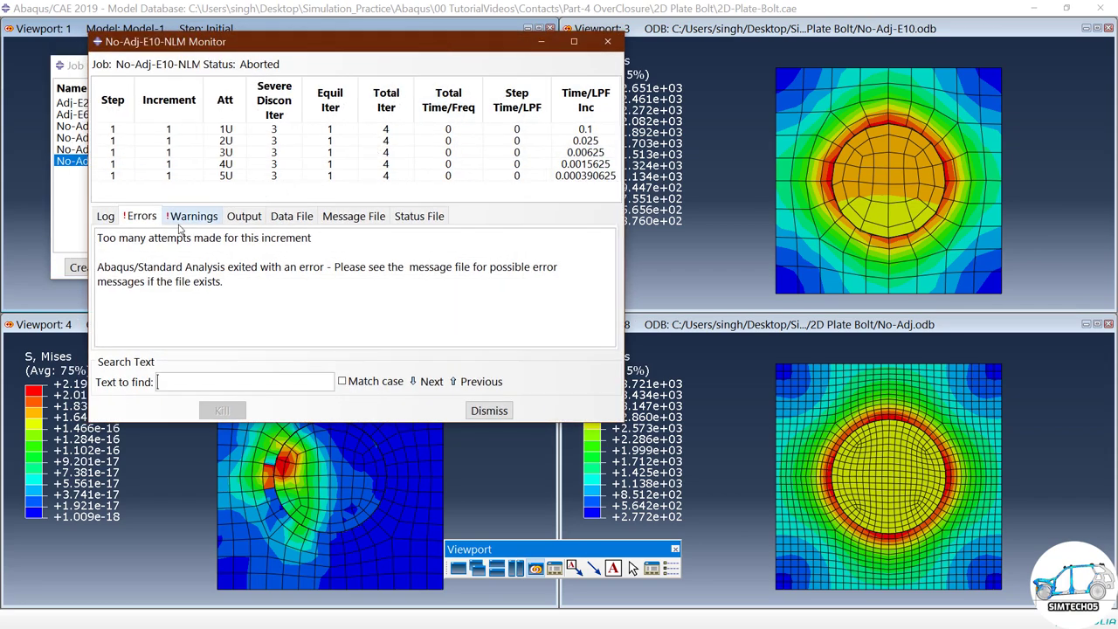
pyautogui.moveTo(117, 238); pyautogui.dragTo(313, 238)
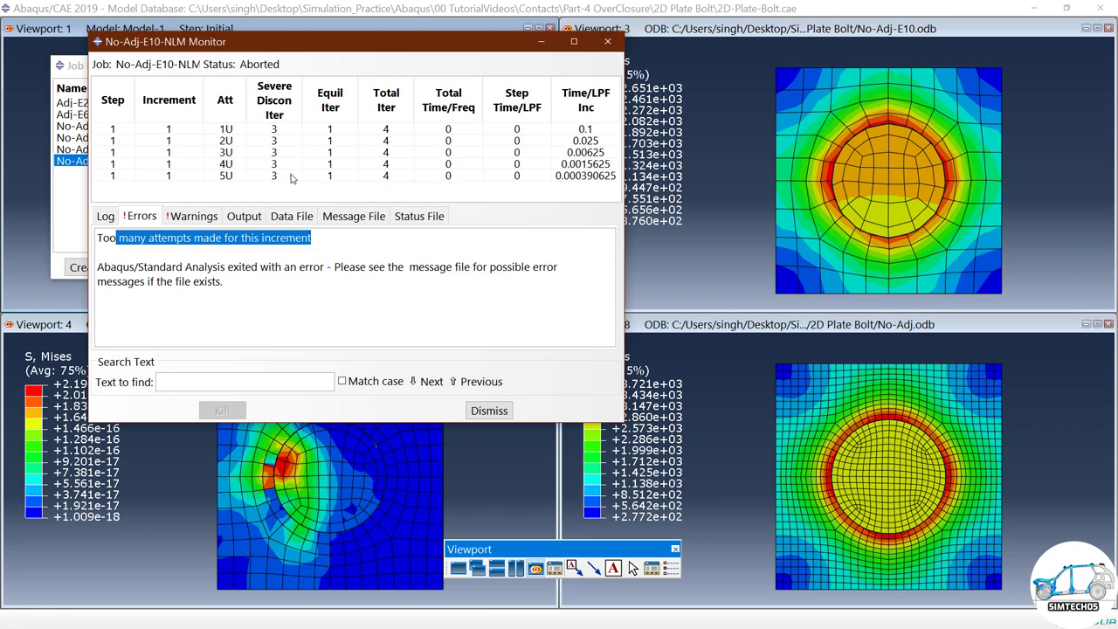
pyautogui.moveTo(221, 176); pyautogui.dragTo(593, 181)
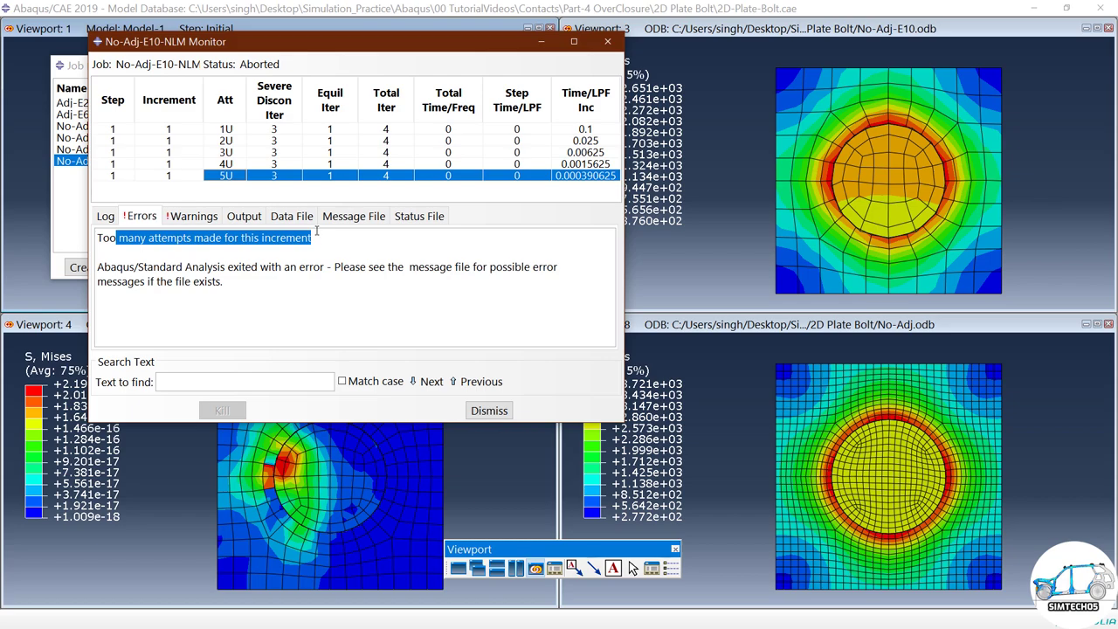
pyautogui.click(485, 415)
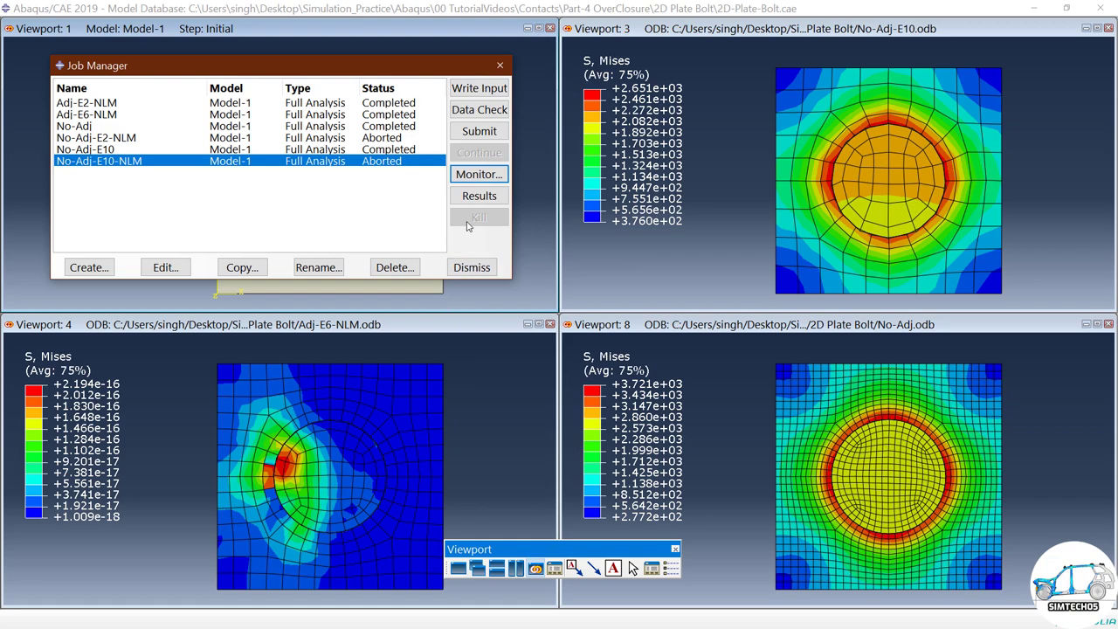
pyautogui.click(472, 267)
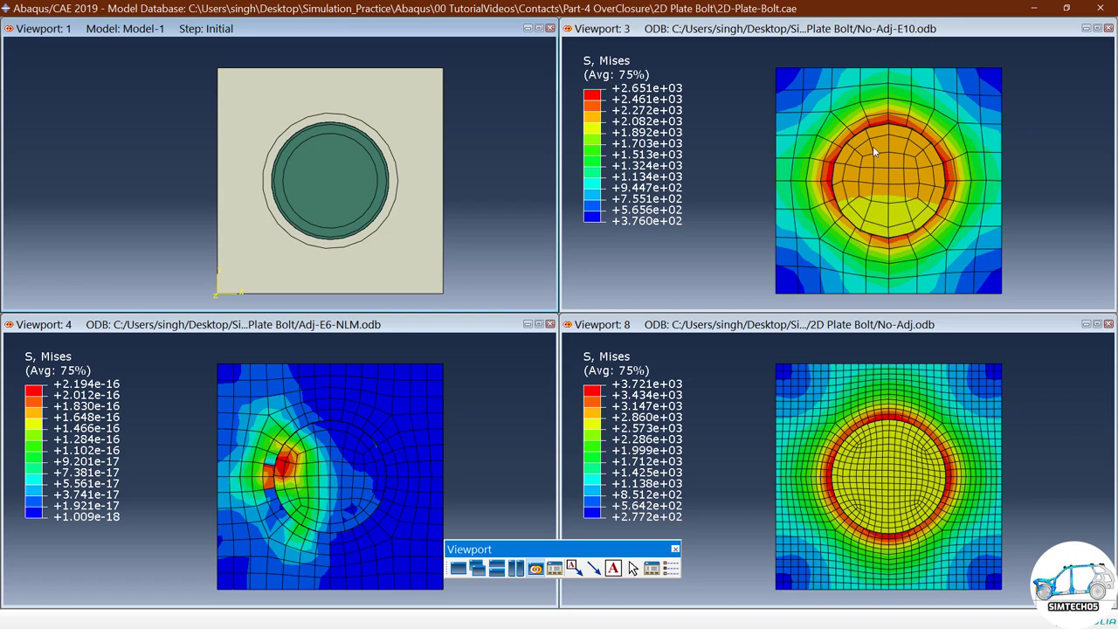
# Compare the Mises stress contours around the bolt hole up close across the linked result viewports.
pyautogui.scroll(2, 851, 140)
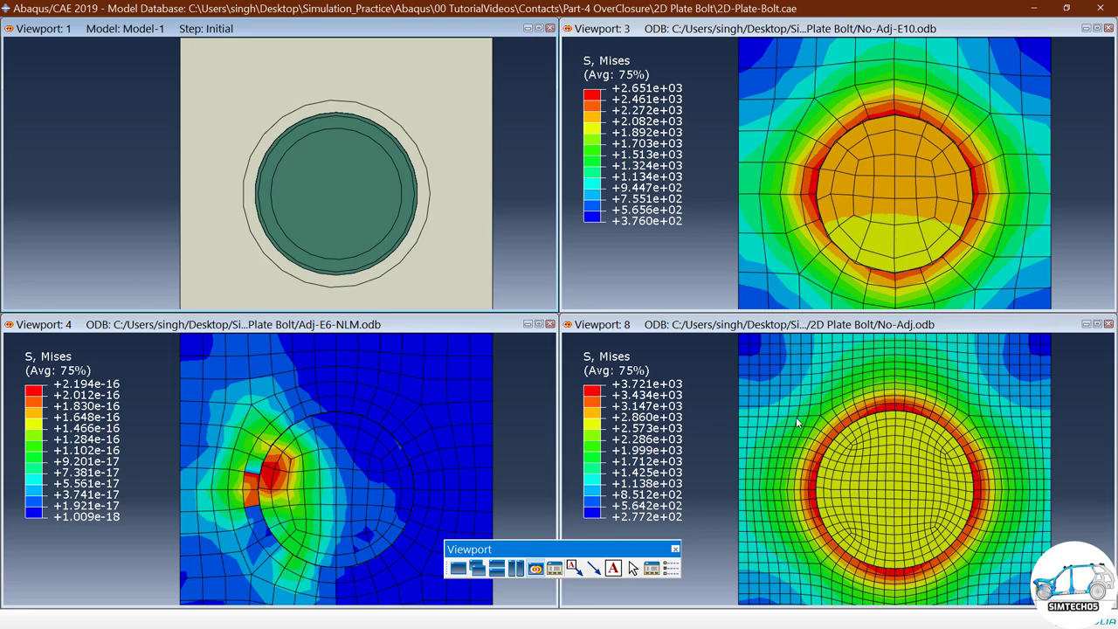
pyautogui.scroll(3, 788, 414)
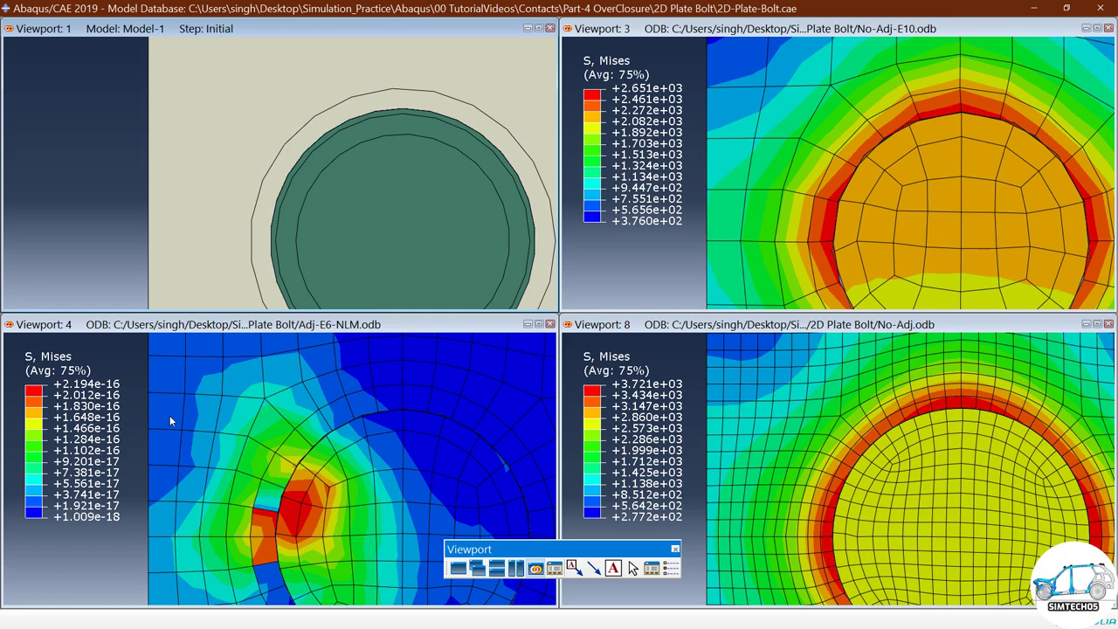
pyautogui.press('F6')
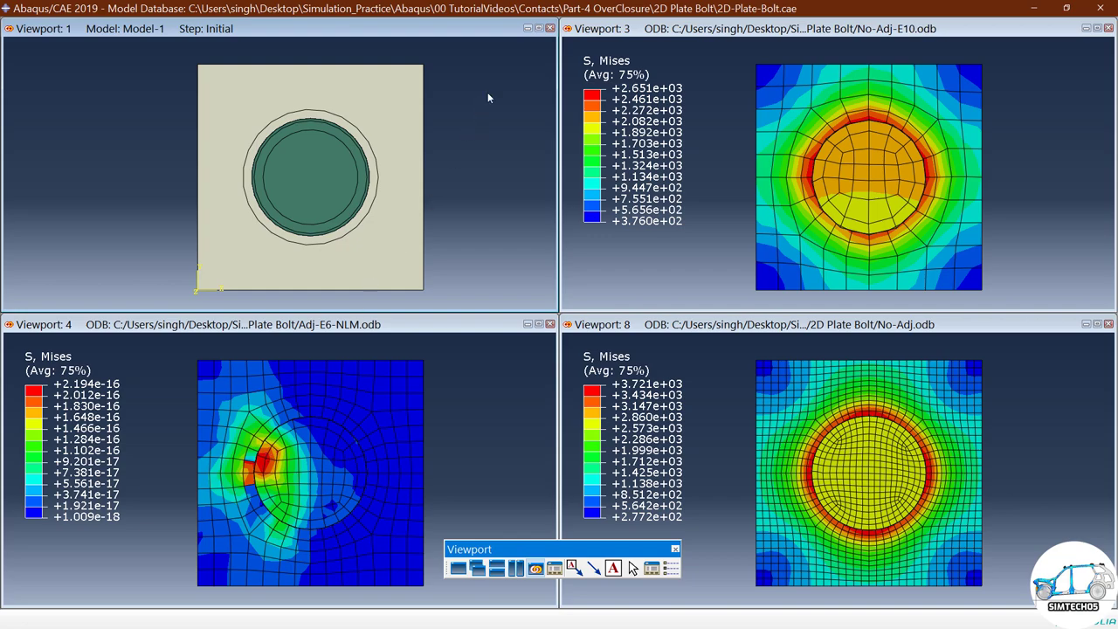
# Maximize Viewport 1 and switch to the Part module.
pyautogui.click(539, 28)
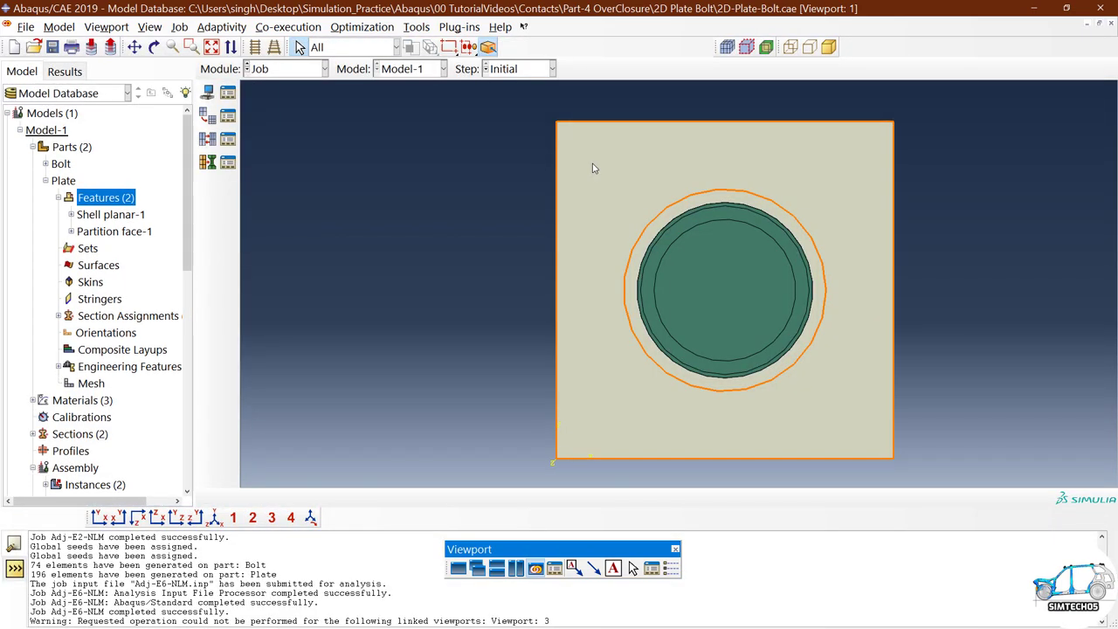
pyautogui.click(277, 69)
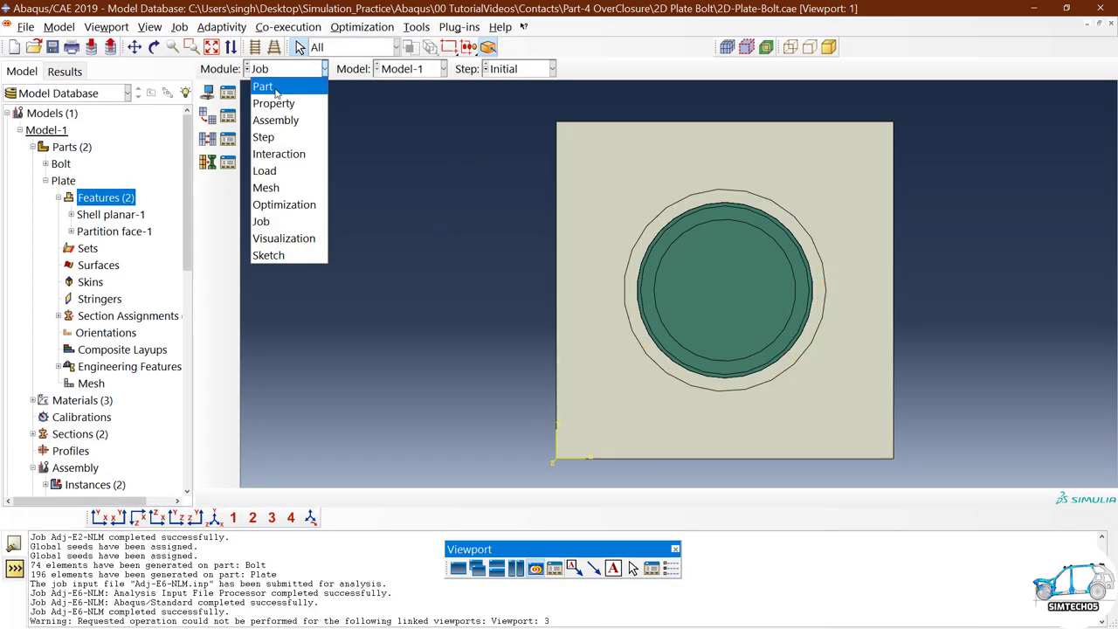
pyautogui.click(274, 88)
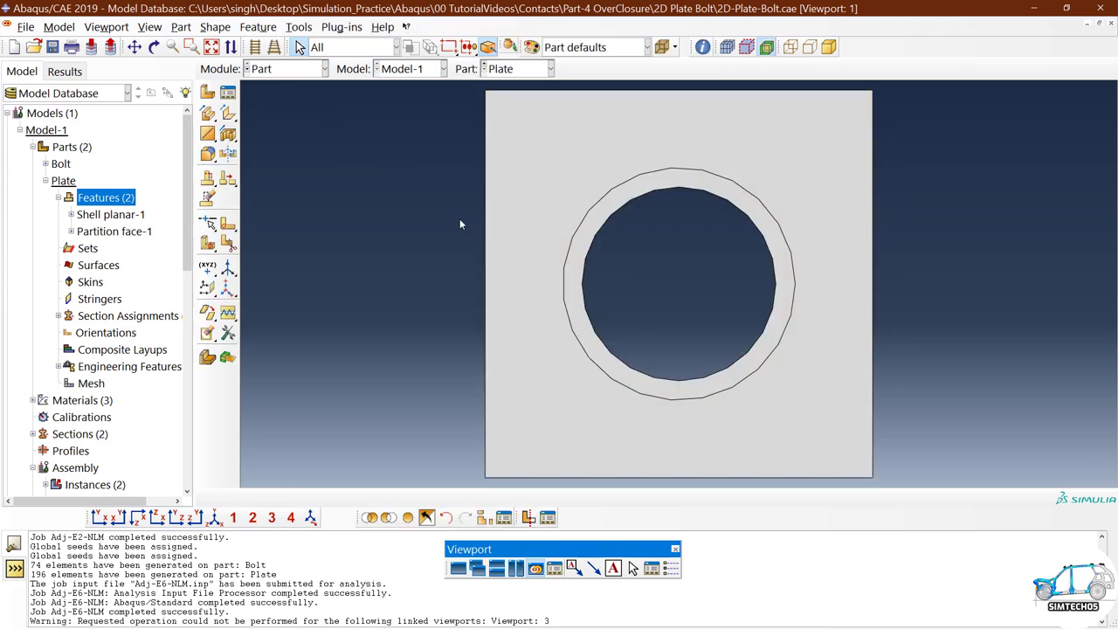
# Review the model's part list and display the Bolt part to inspect its geometry.
pyautogui.click(227, 92)
pyautogui.moveTo(342, 154); pyautogui.dragTo(208, 110)
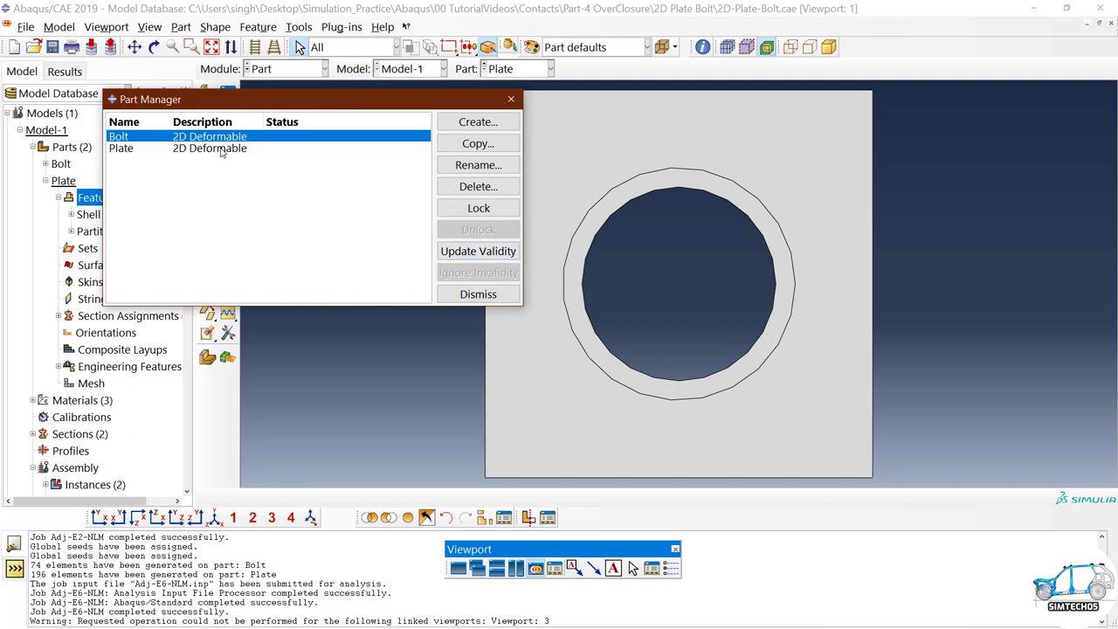
pyautogui.click(500, 69)
pyautogui.click(502, 83)
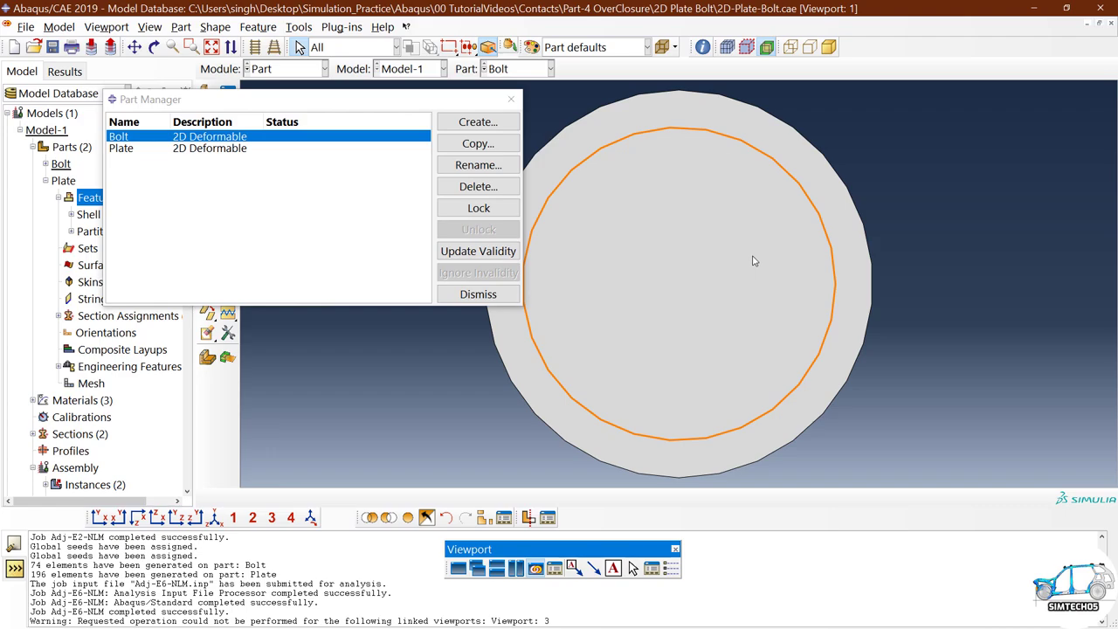
pyautogui.scroll(-1, 753, 261)
pyautogui.click(461, 293)
pyautogui.scroll(-1, 253, 73)
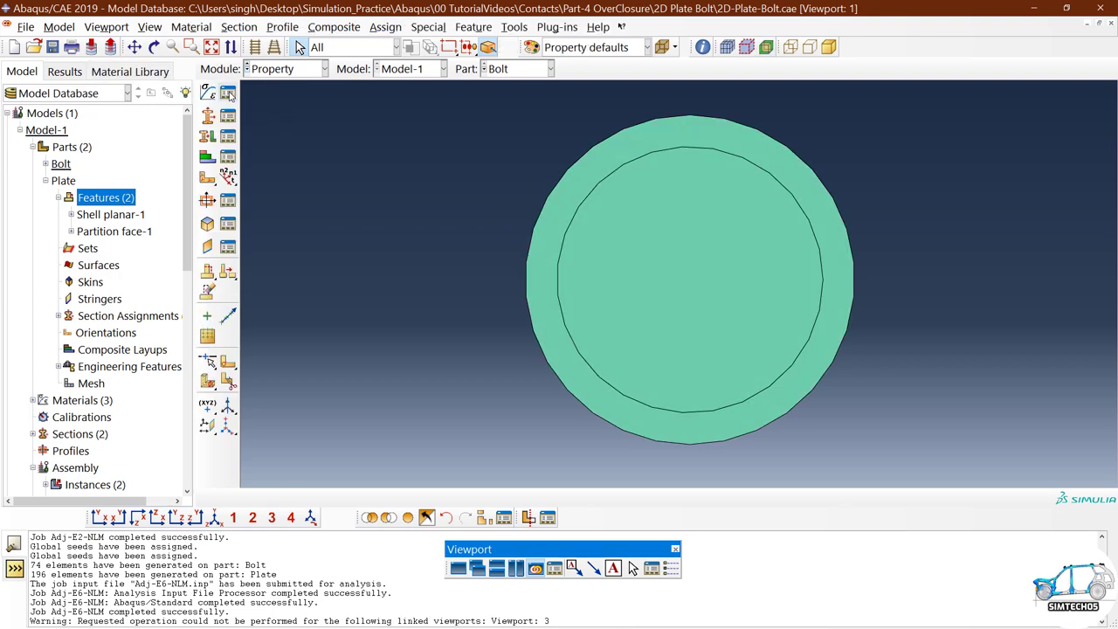
# Delete the Steel material from the model in the Property module.
pyautogui.click(227, 92)
pyautogui.moveTo(432, 117); pyautogui.dragTo(361, 110)
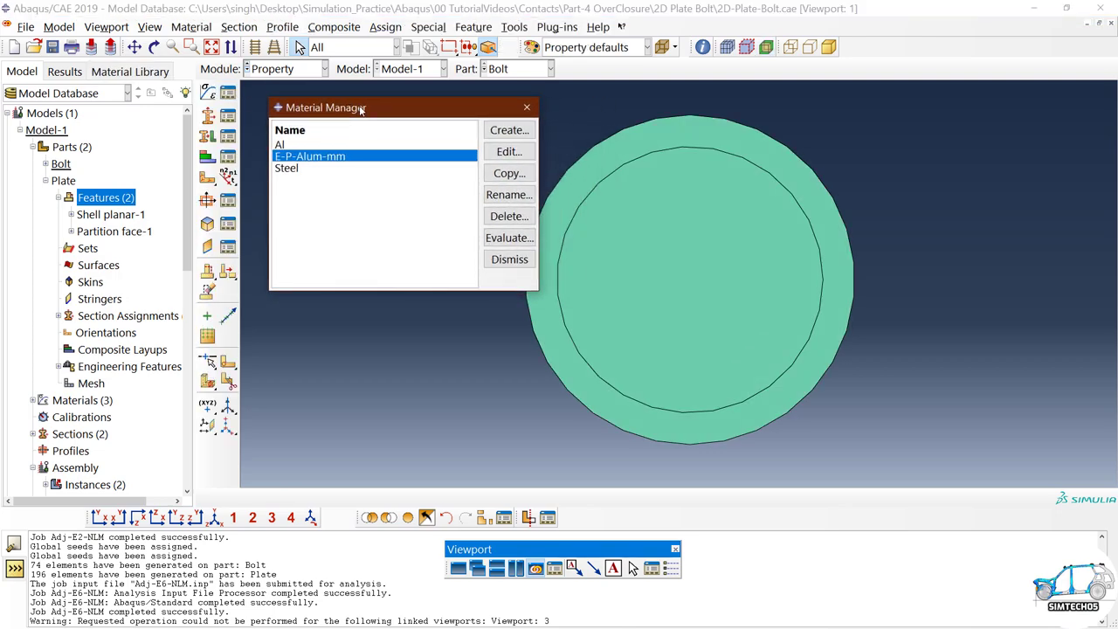
pyautogui.click(299, 168)
pyautogui.click(491, 217)
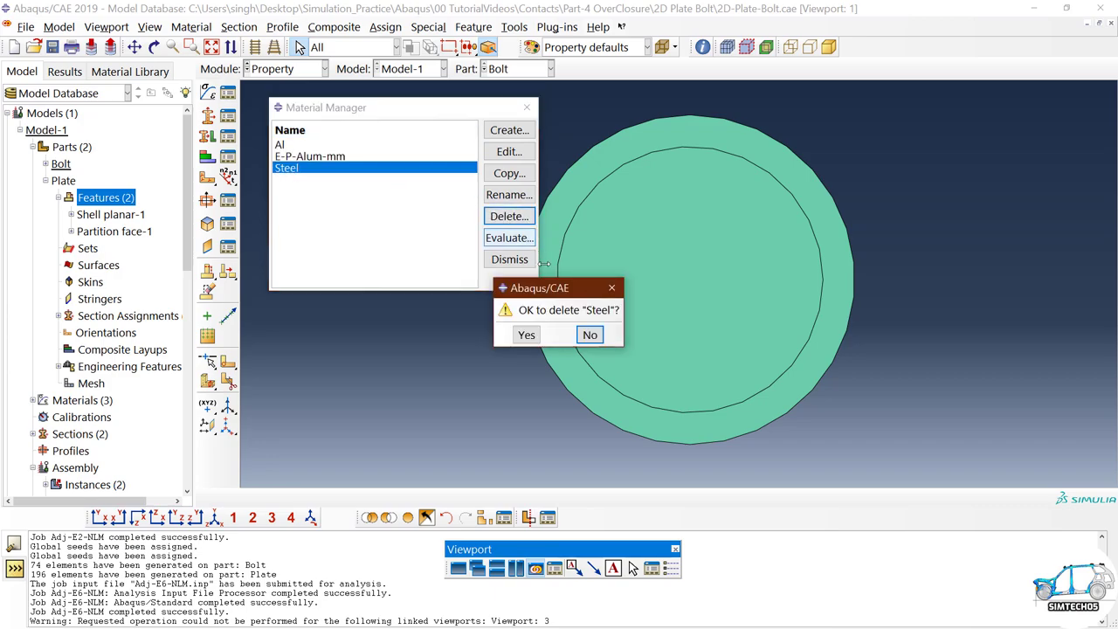
pyautogui.click(527, 332)
# Review the elastic data of material Al and the elastic and plastic data of material E-P-Alum-mm.
pyautogui.click(288, 145)
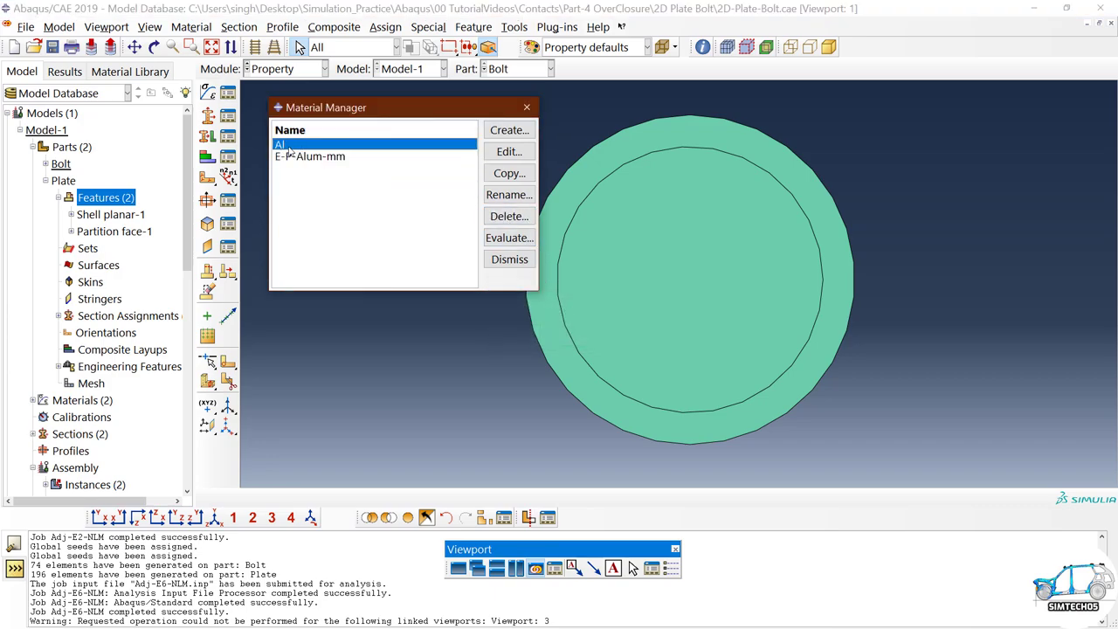
pyautogui.click(508, 153)
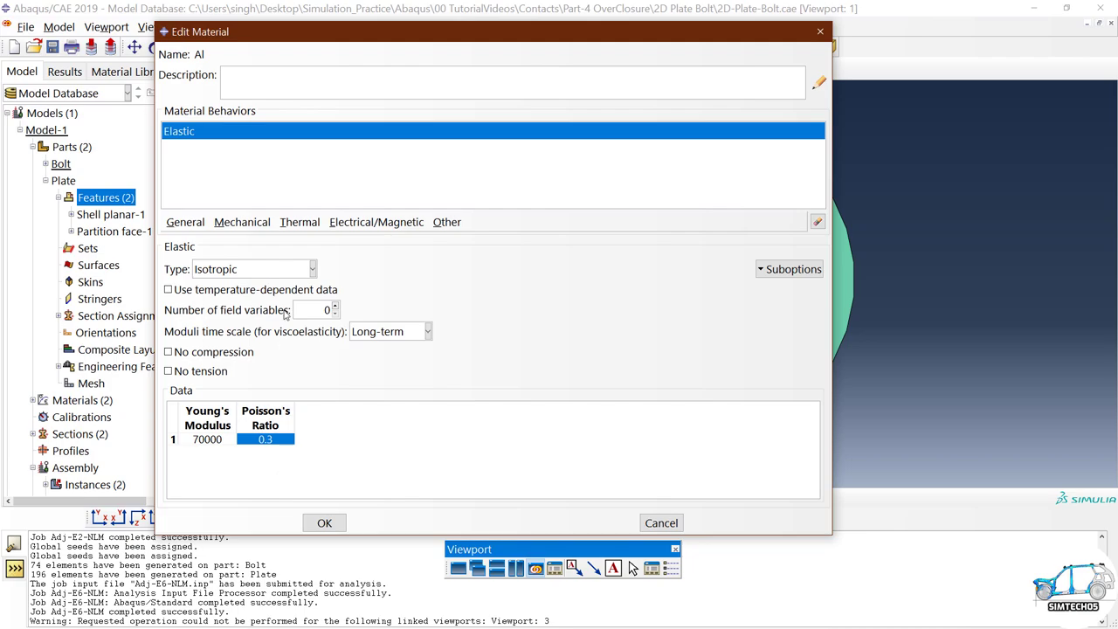
pyautogui.click(324, 522)
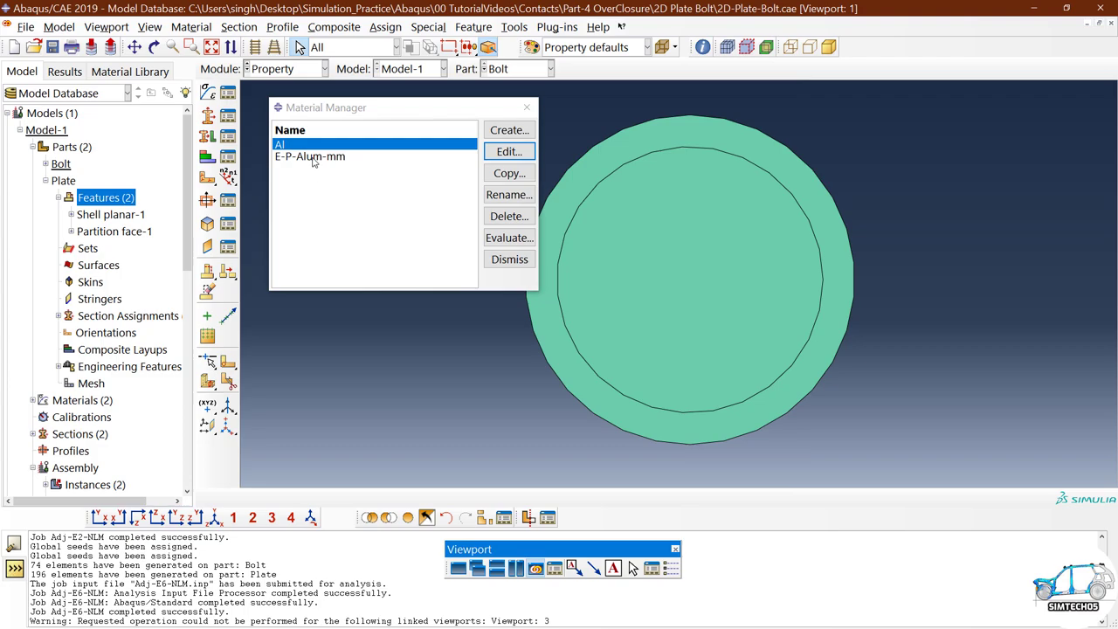
pyautogui.click(315, 158)
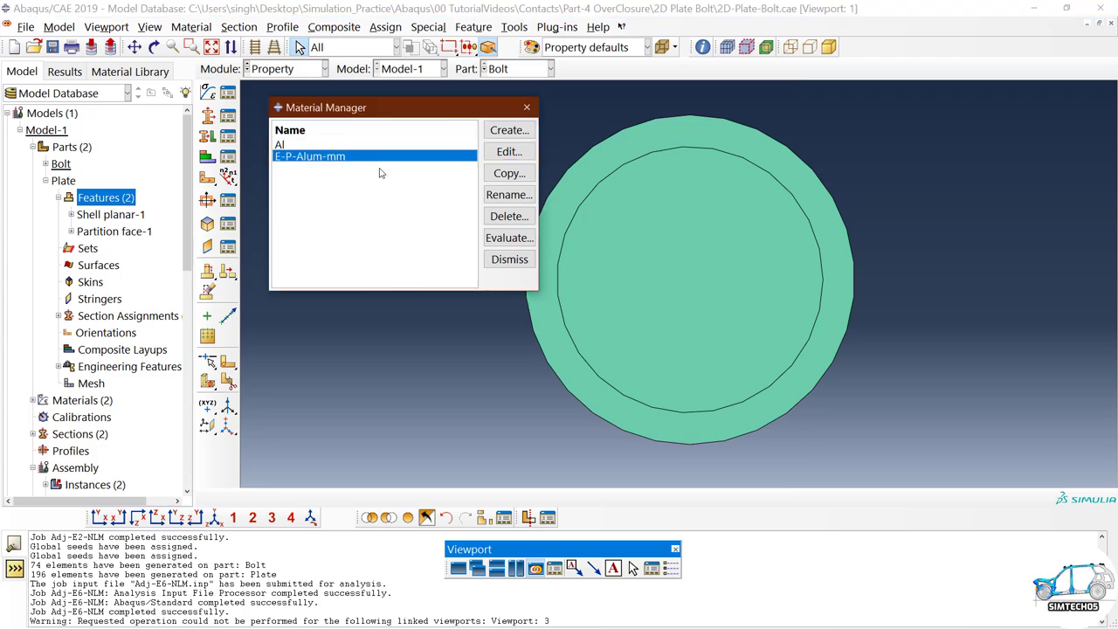
pyautogui.click(510, 152)
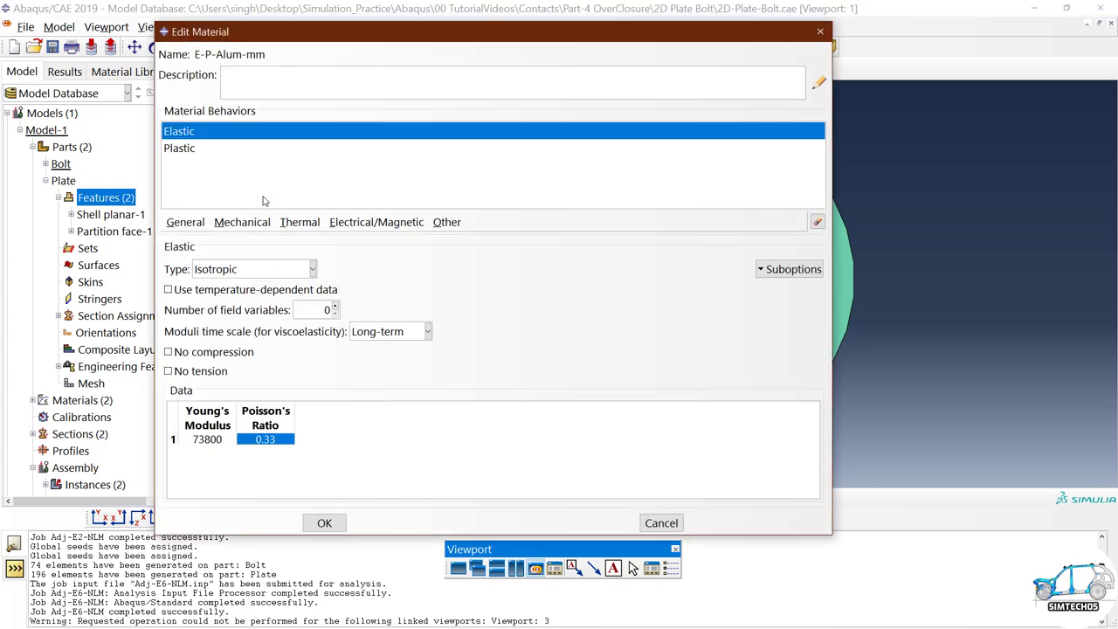
pyautogui.click(189, 152)
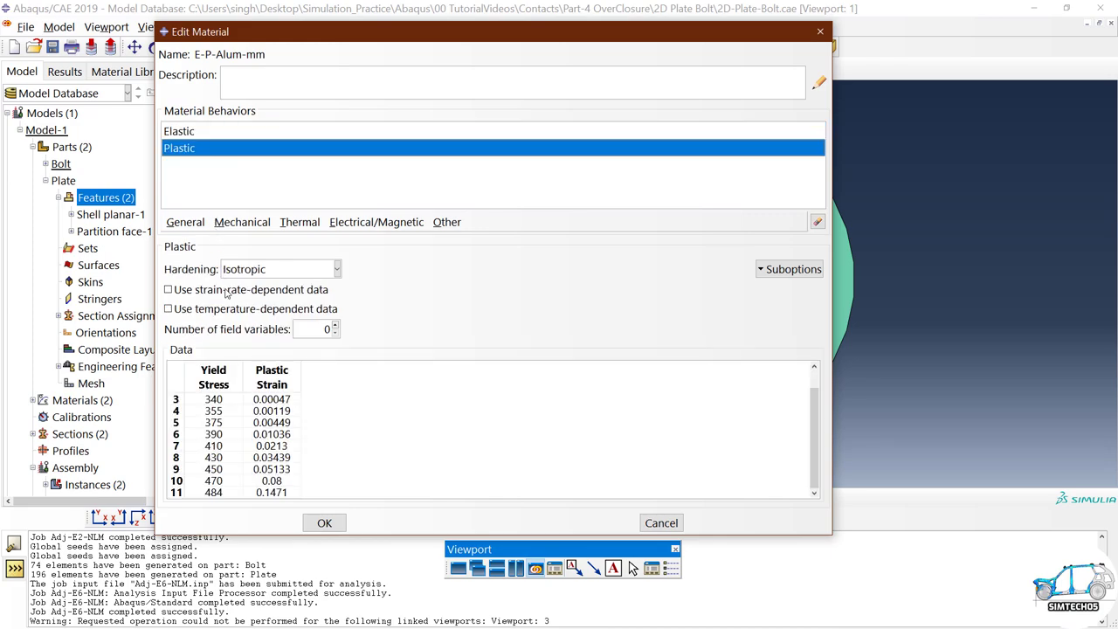
pyautogui.moveTo(810, 423)
pyautogui.mouseDown()
pyautogui.moveTo(814, 410)
pyautogui.moveTo(814, 441)
pyautogui.mouseUp()
pyautogui.click(324, 522)
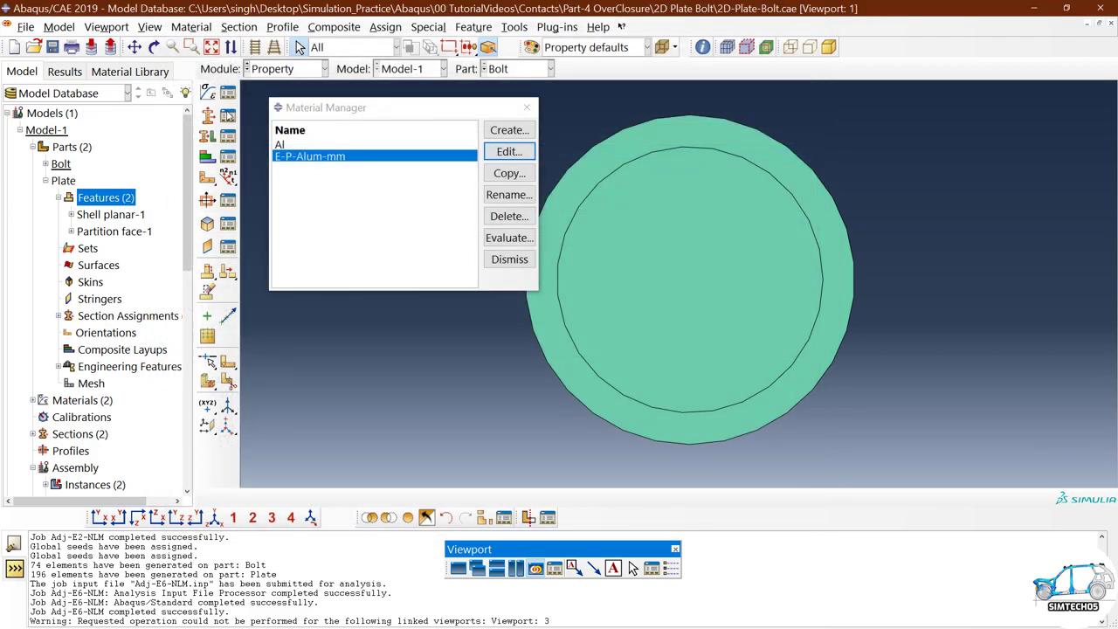
# Set the material of the Bolt section to Al.
pyautogui.click(229, 118)
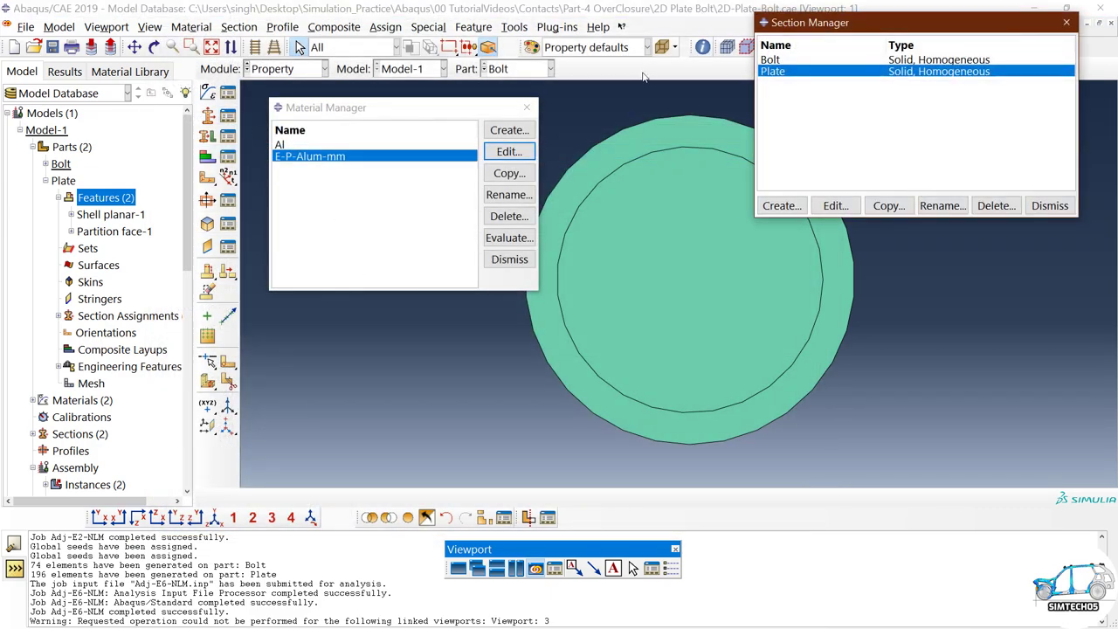
pyautogui.moveTo(825, 29); pyautogui.dragTo(741, 50)
pyautogui.doubleClick(694, 79)
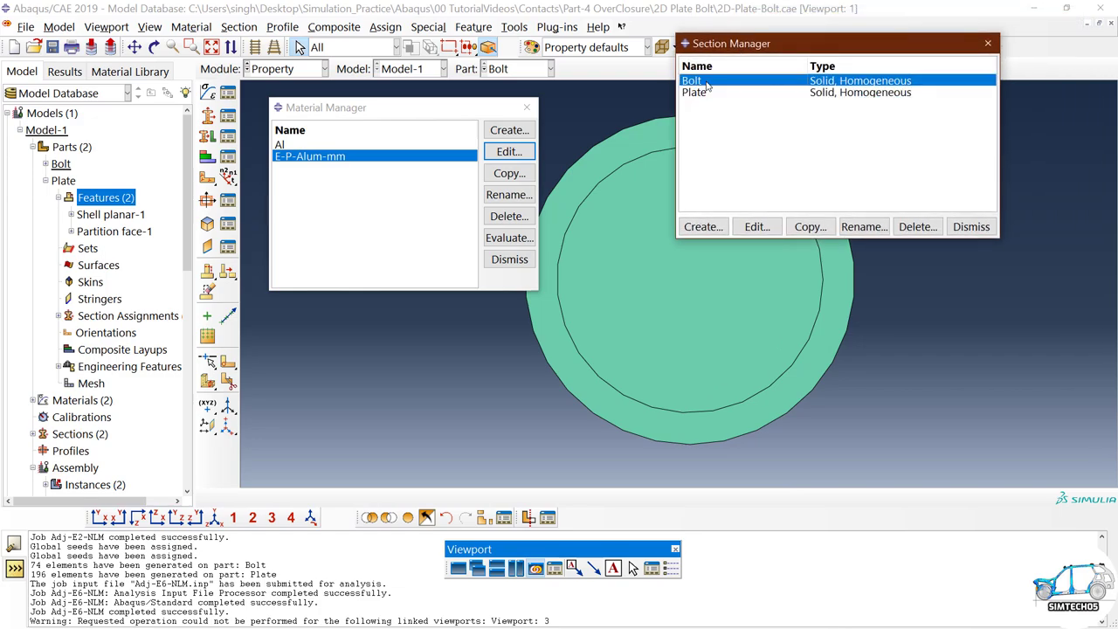
pyautogui.click(495, 244)
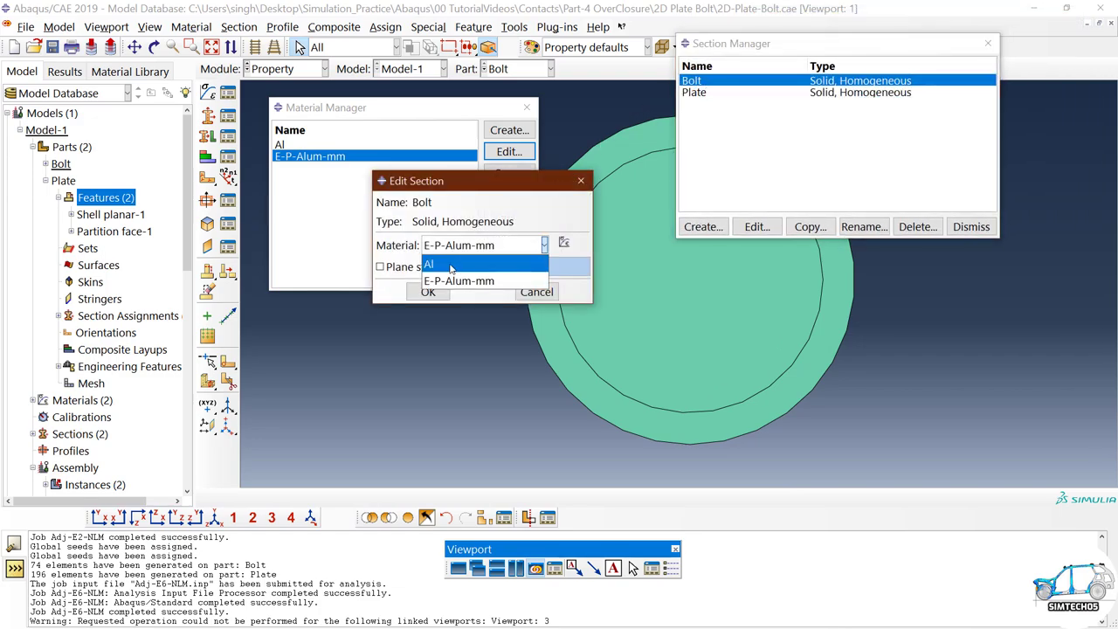
pyautogui.click(454, 270)
pyautogui.click(431, 292)
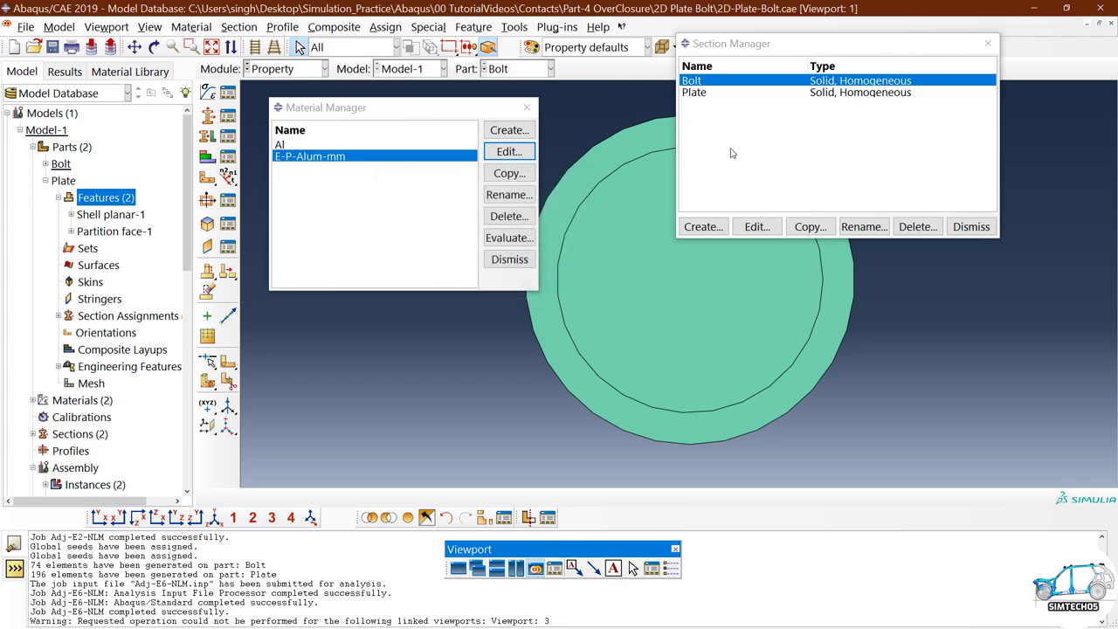
# Set the material of the Plate section to Al and close the Section Manager.
pyautogui.click(721, 95)
pyautogui.doubleClick(798, 99)
pyautogui.click(494, 247)
pyautogui.click(449, 266)
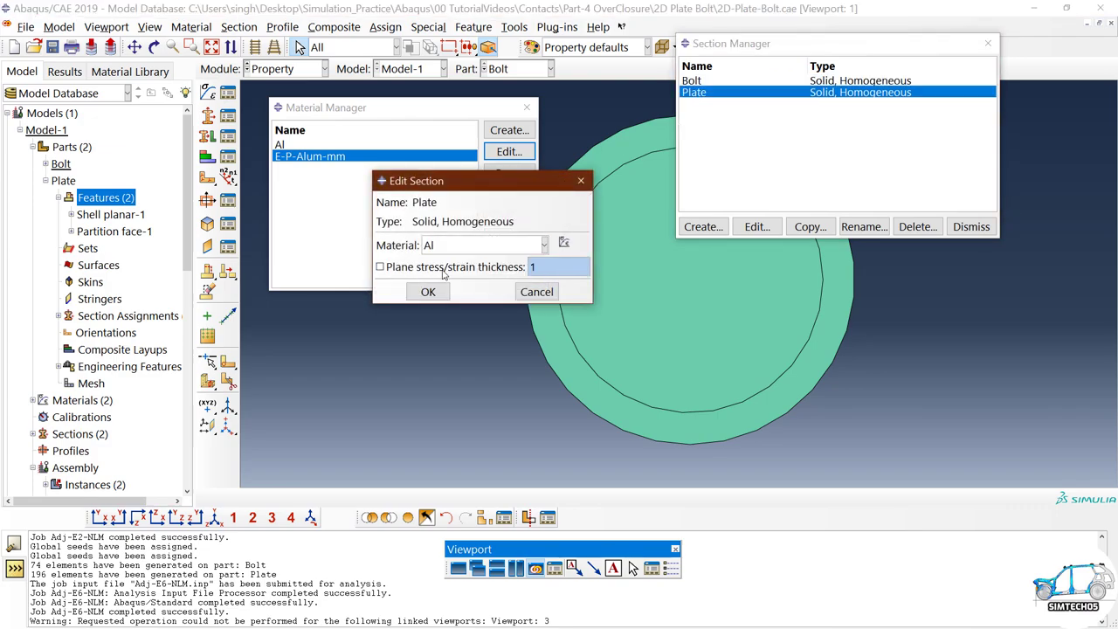
pyautogui.click(427, 291)
pyautogui.click(971, 226)
# Switch to the Assembly module and display the bolt and plate assembly in wireframe.
pyautogui.click(284, 69)
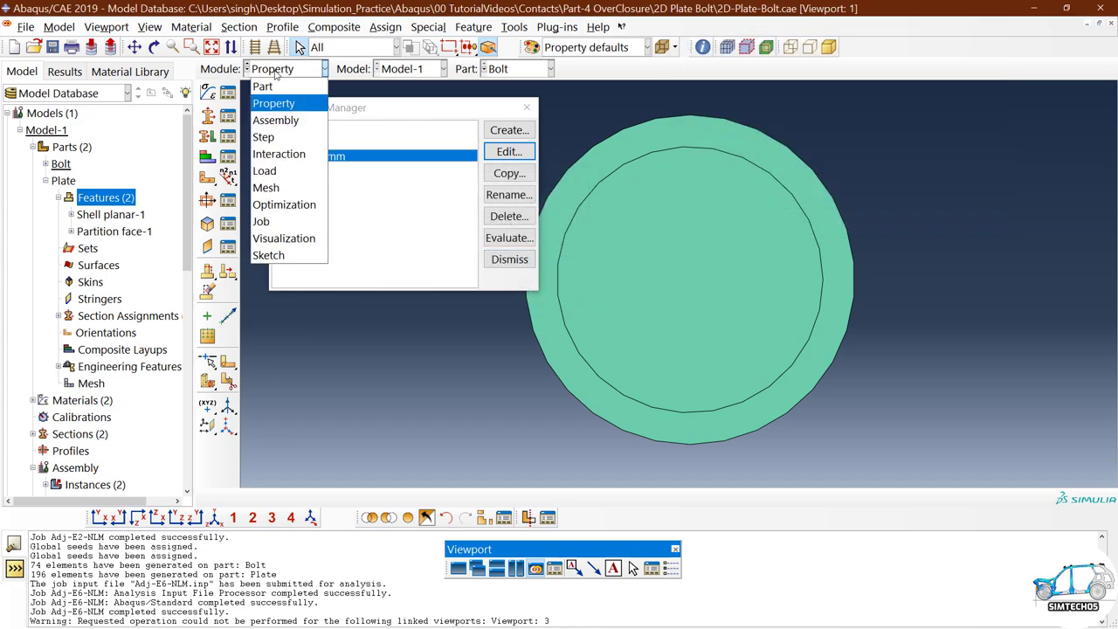
pyautogui.click(276, 120)
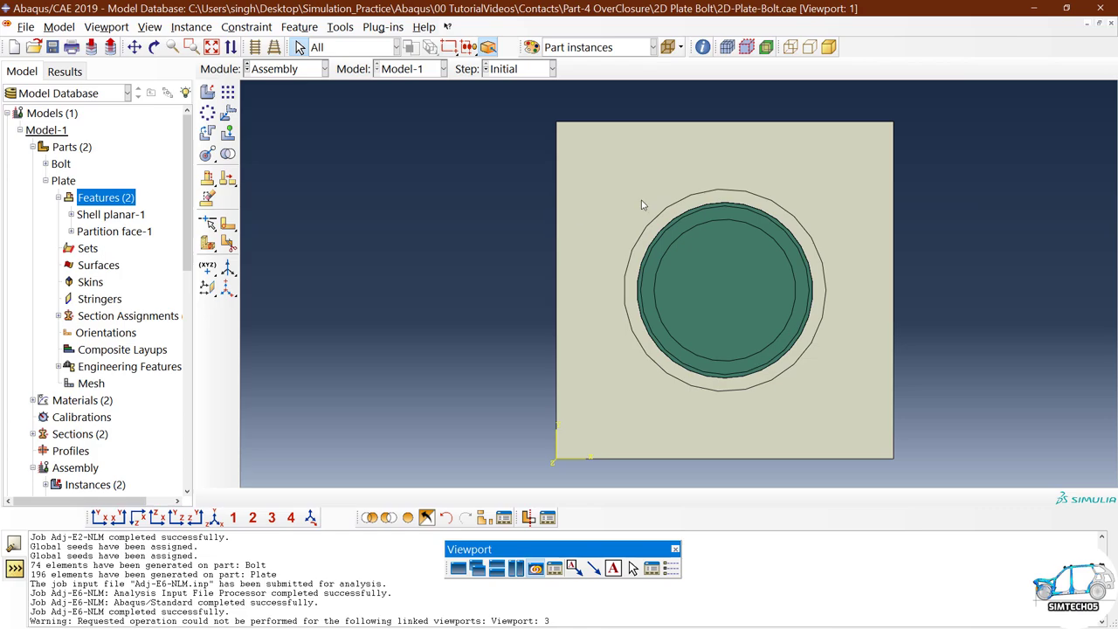
pyautogui.scroll(-2, 764, 184)
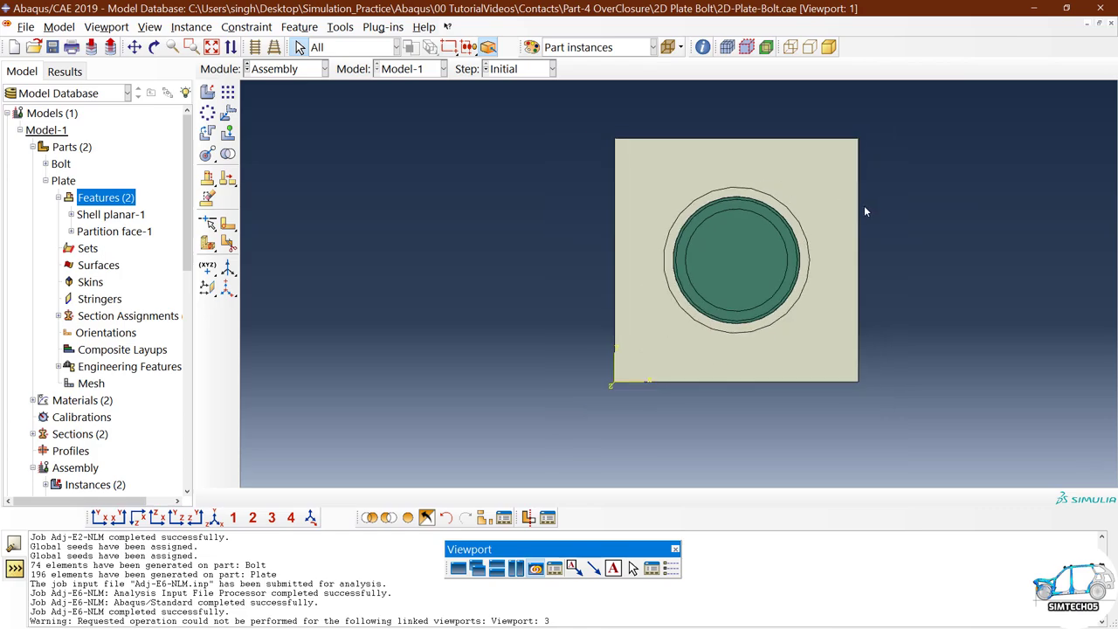
pyautogui.scroll(3, 865, 211)
pyautogui.click(789, 48)
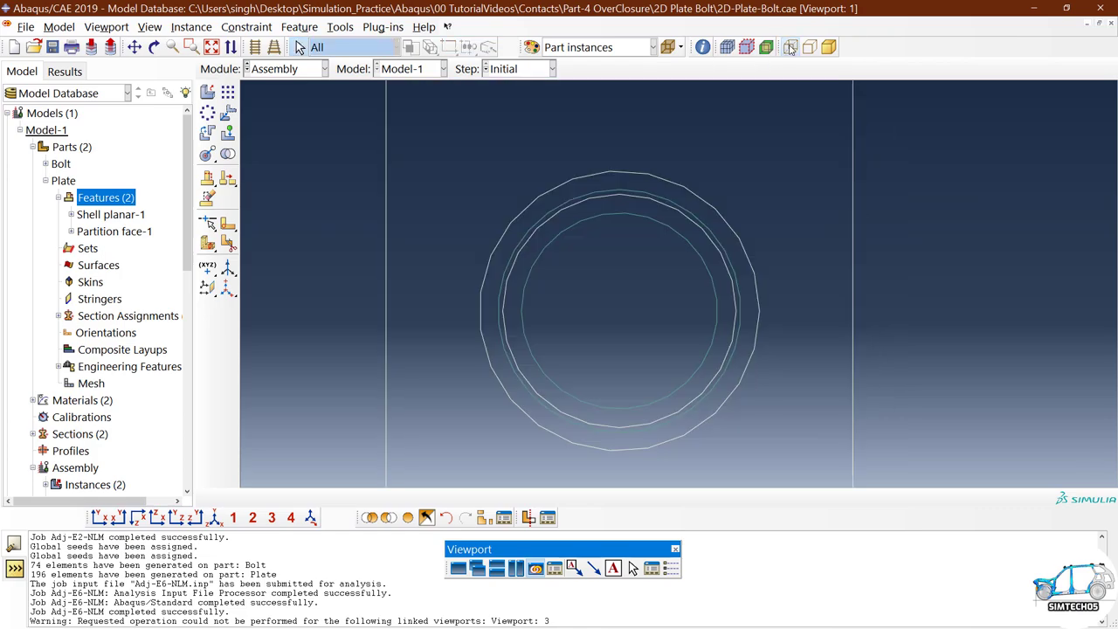
# Examine the overclosure between the bolt's outer edge and the plate's hole edge up close.
pyautogui.scroll(5, 607, 183)
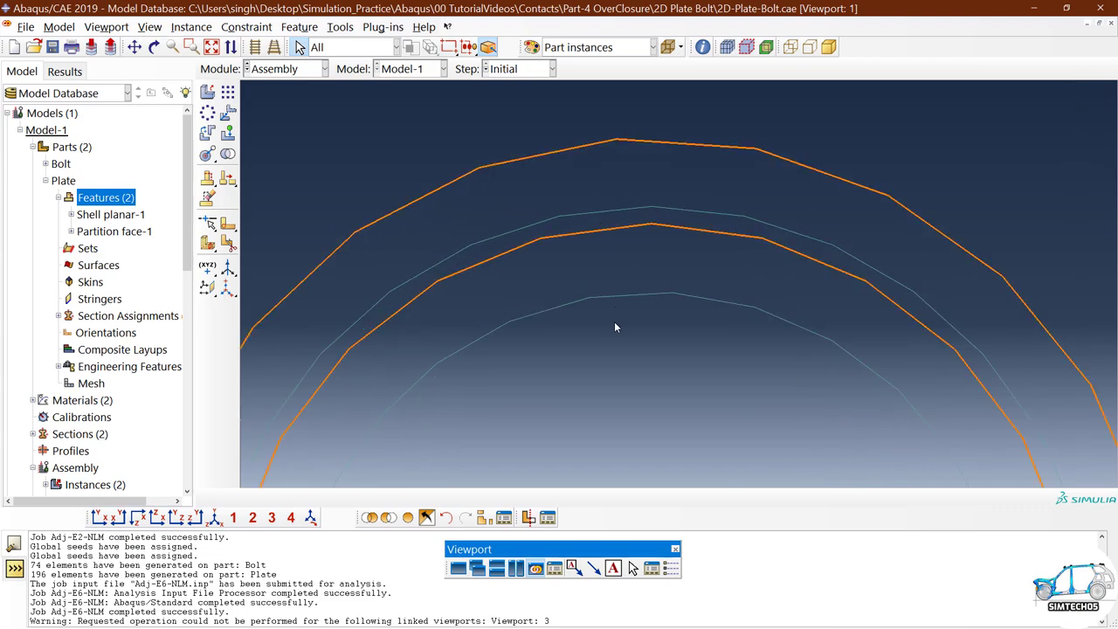
pyautogui.click(589, 225)
pyautogui.scroll(-5, 593, 224)
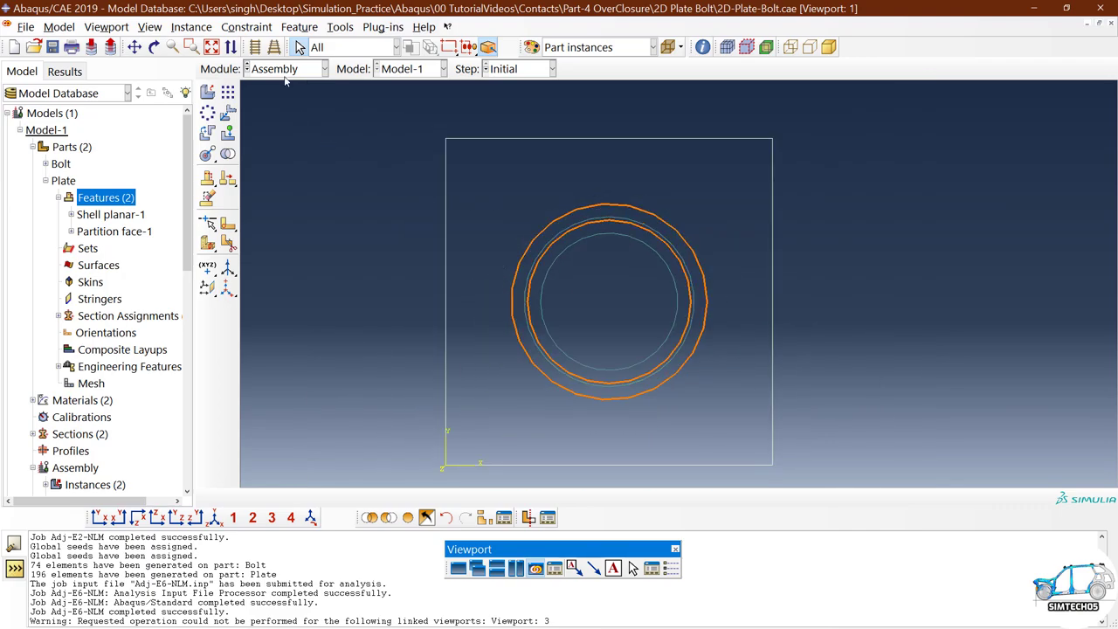
# In the Step module, edit the GS step and set its maximum number of increments to 100.
pyautogui.click(288, 69)
pyautogui.click(274, 140)
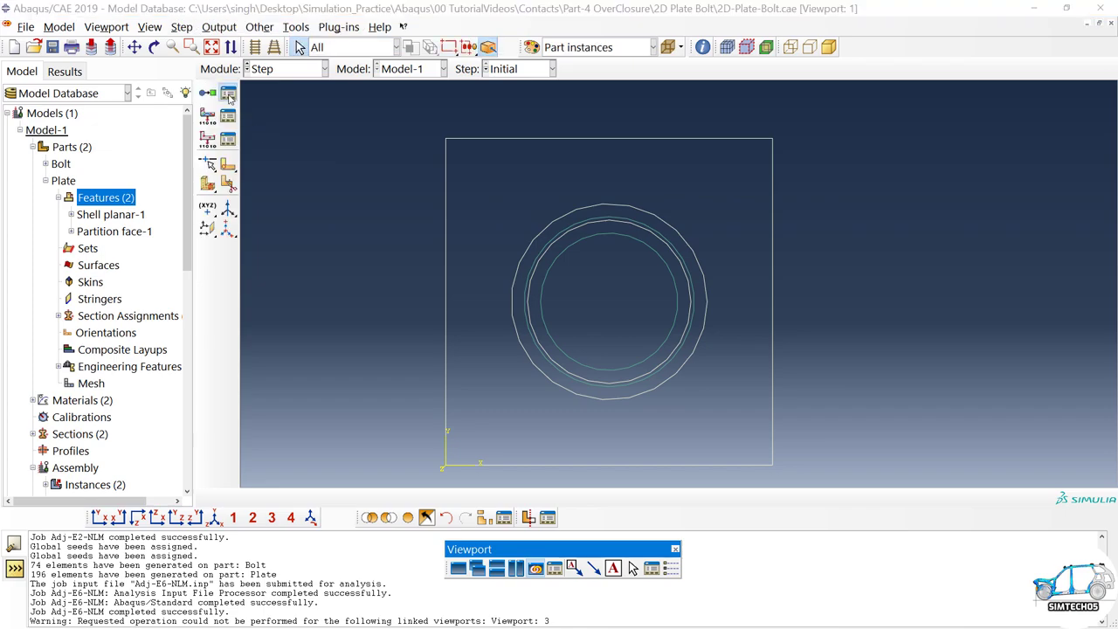
pyautogui.click(228, 94)
pyautogui.click(442, 280)
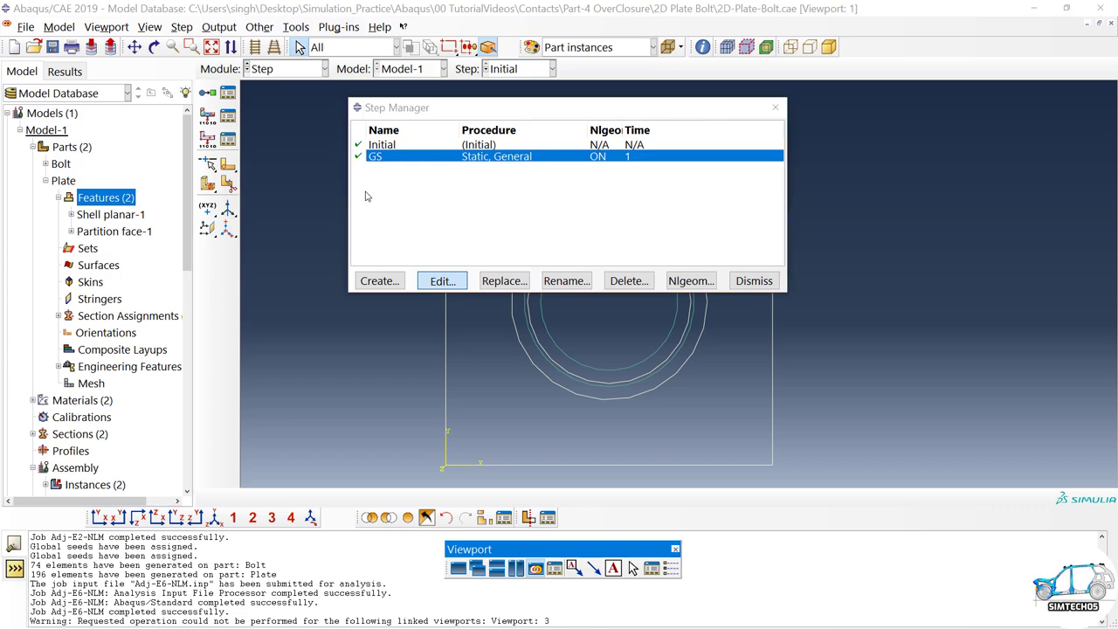
pyautogui.click(401, 117)
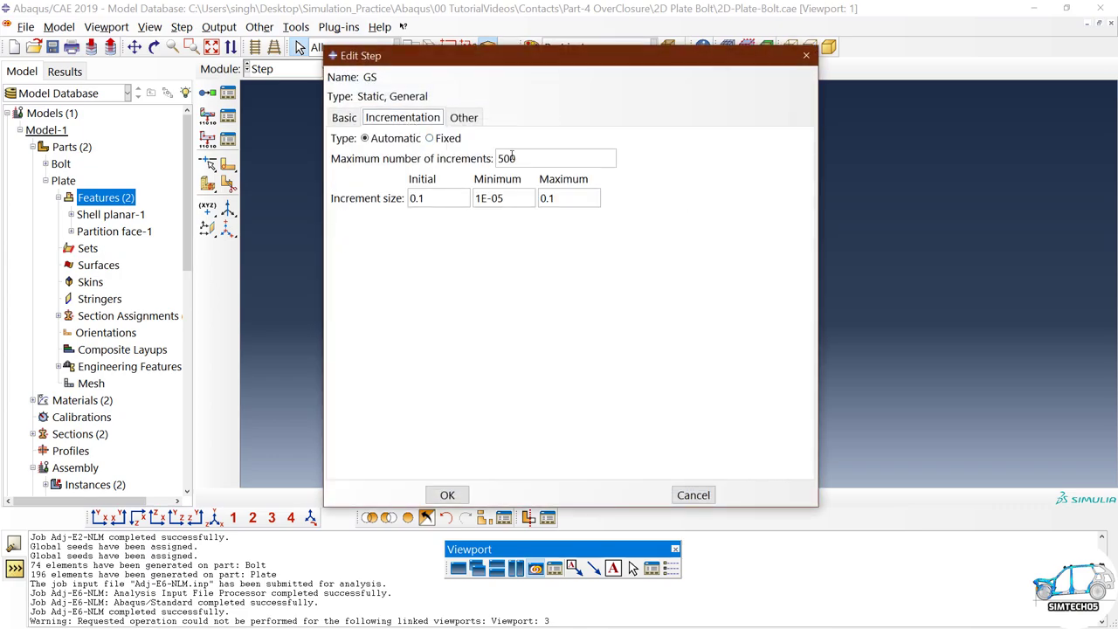
pyautogui.moveTo(529, 158); pyautogui.dragTo(454, 161)
pyautogui.write('100')
pyautogui.moveTo(448, 199); pyautogui.dragTo(369, 201)
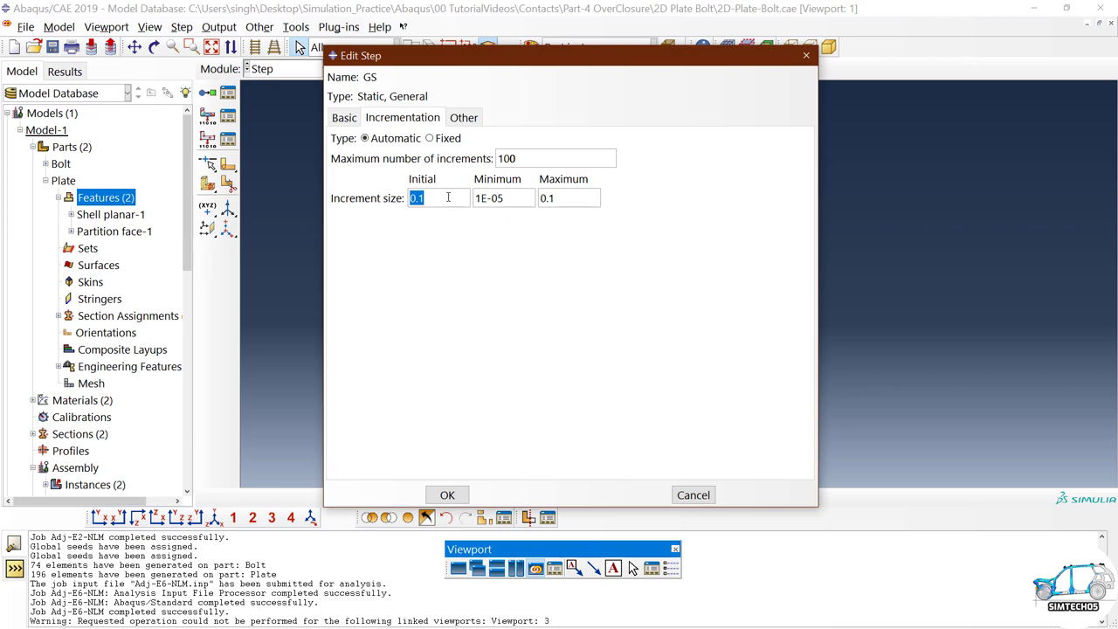
pyautogui.moveTo(518, 198); pyautogui.dragTo(398, 200)
pyautogui.moveTo(555, 200); pyautogui.dragTo(540, 199)
pyautogui.click(346, 121)
pyautogui.click(447, 494)
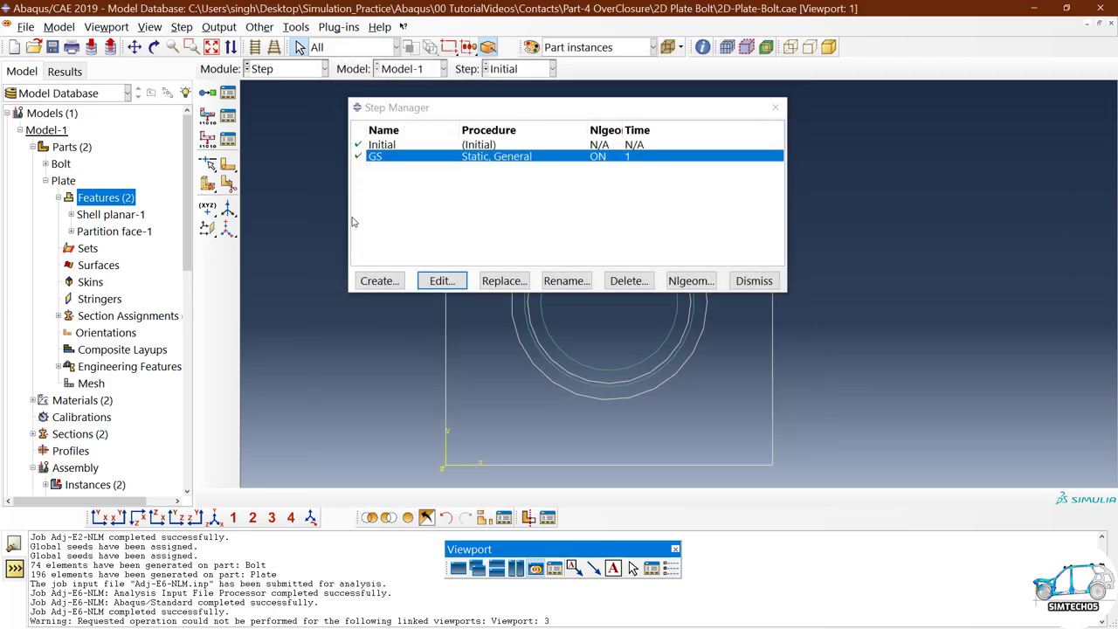
# Start saving the model database under a new name and create and open a 2DPlate-Video folder inside Part-4 OverClosure.
pyautogui.click(27, 27)
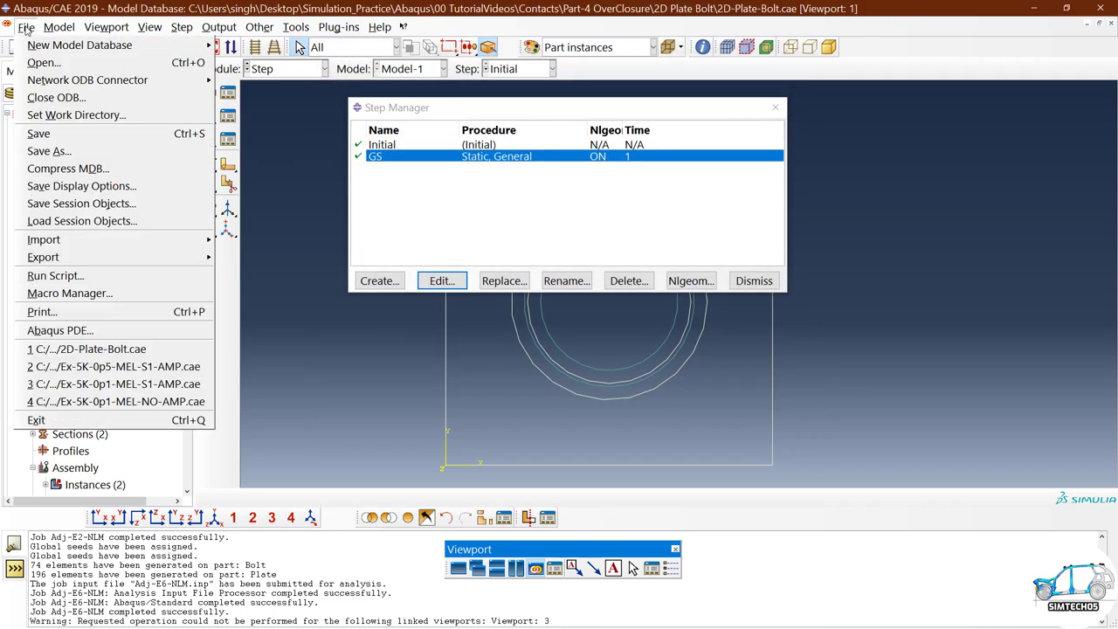
pyautogui.click(53, 151)
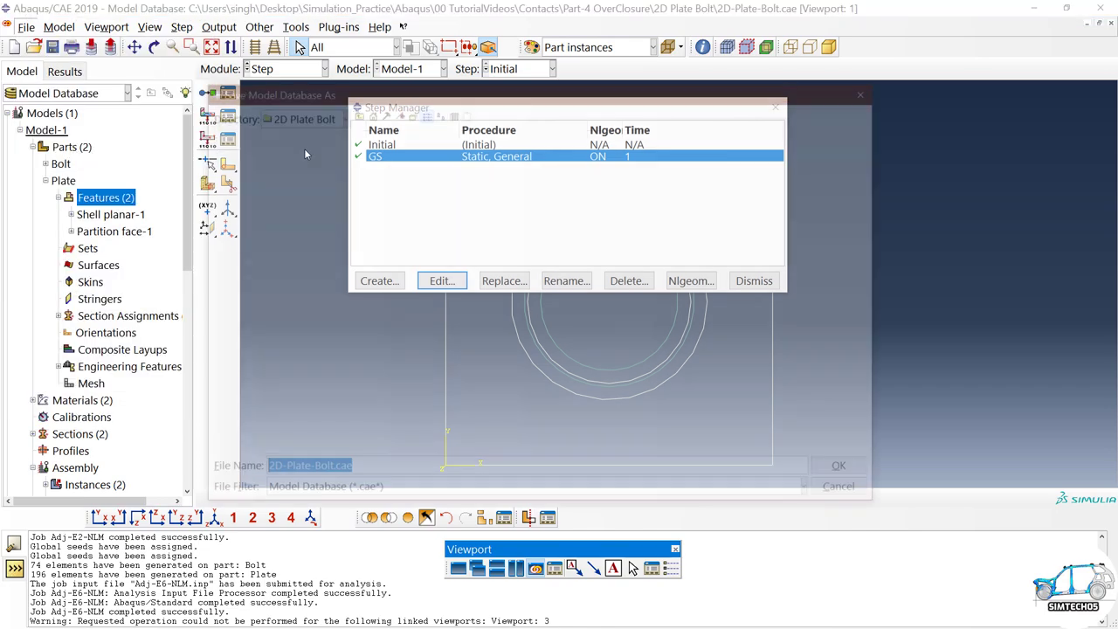
pyautogui.click(353, 113)
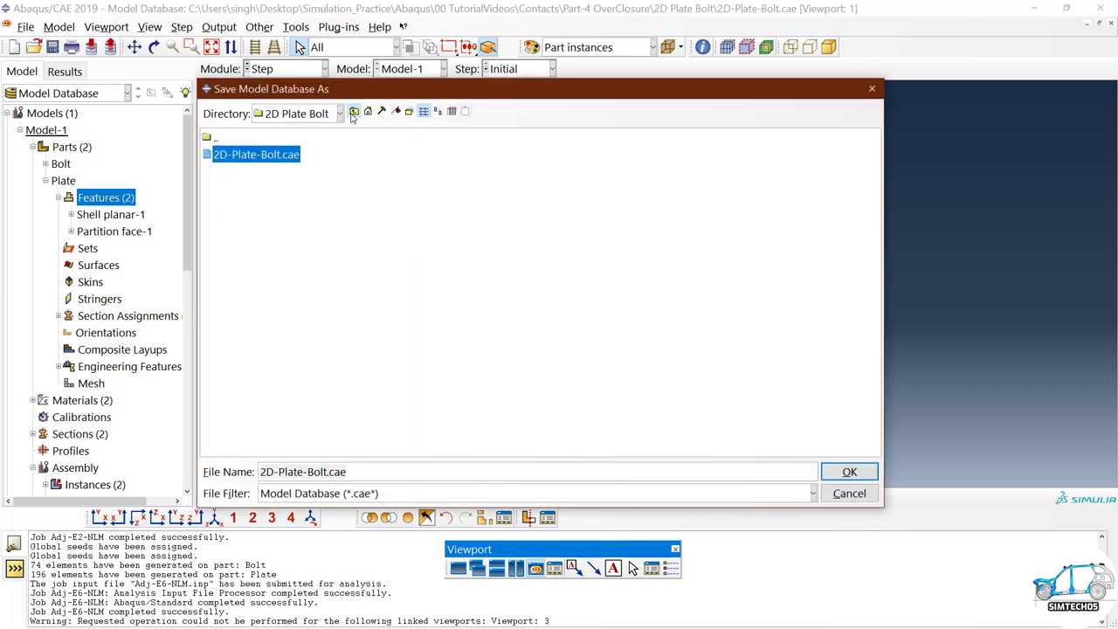
pyautogui.click(407, 111)
pyautogui.write('2D')
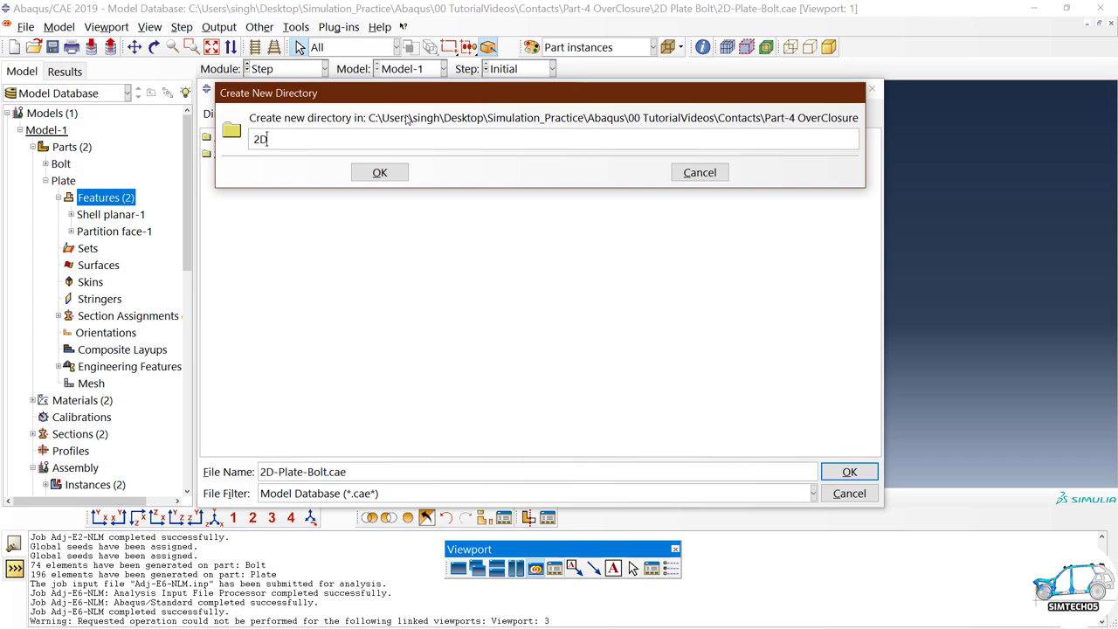
pyautogui.write('Plate-Video')
pyautogui.click(379, 172)
pyautogui.click(256, 172)
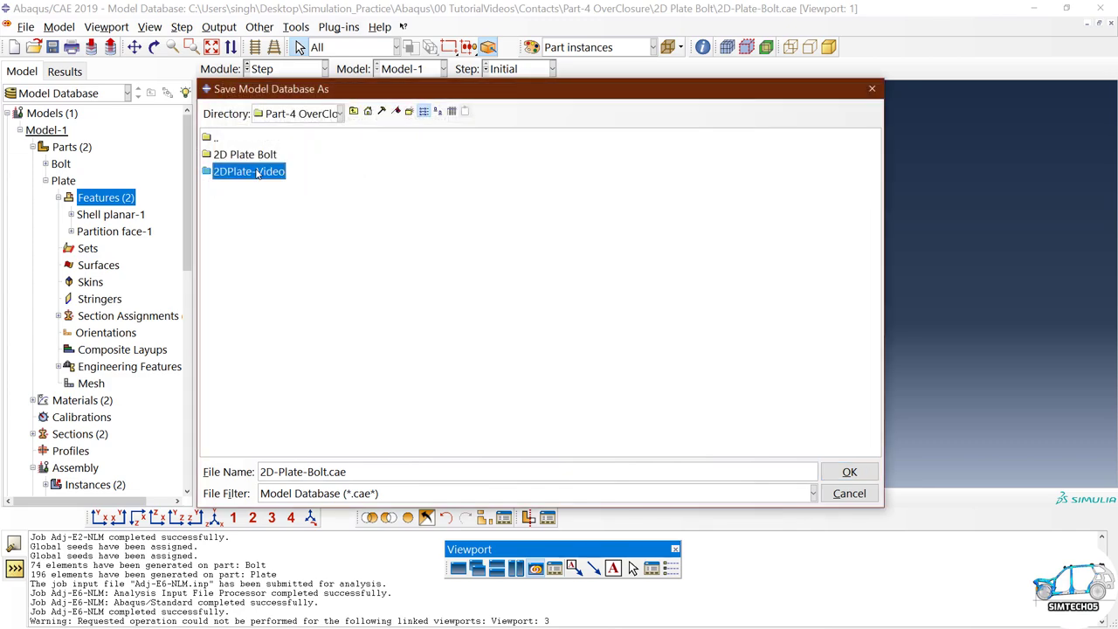
pyautogui.doubleClick(256, 172)
# Save the model database copy as 2D-Plate-Bolt-Video in the 2DPlate-Video folder.
pyautogui.moveTo(349, 472); pyautogui.dragTo(323, 472)
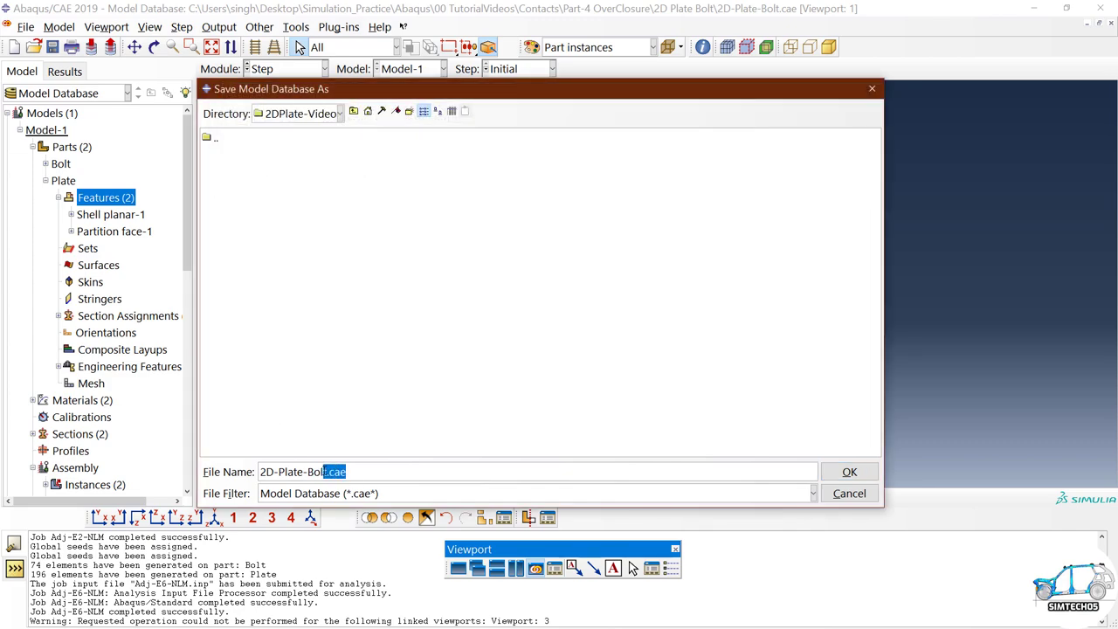
pyautogui.press('BackSpace')
pyautogui.write('-Video')
pyautogui.click(845, 471)
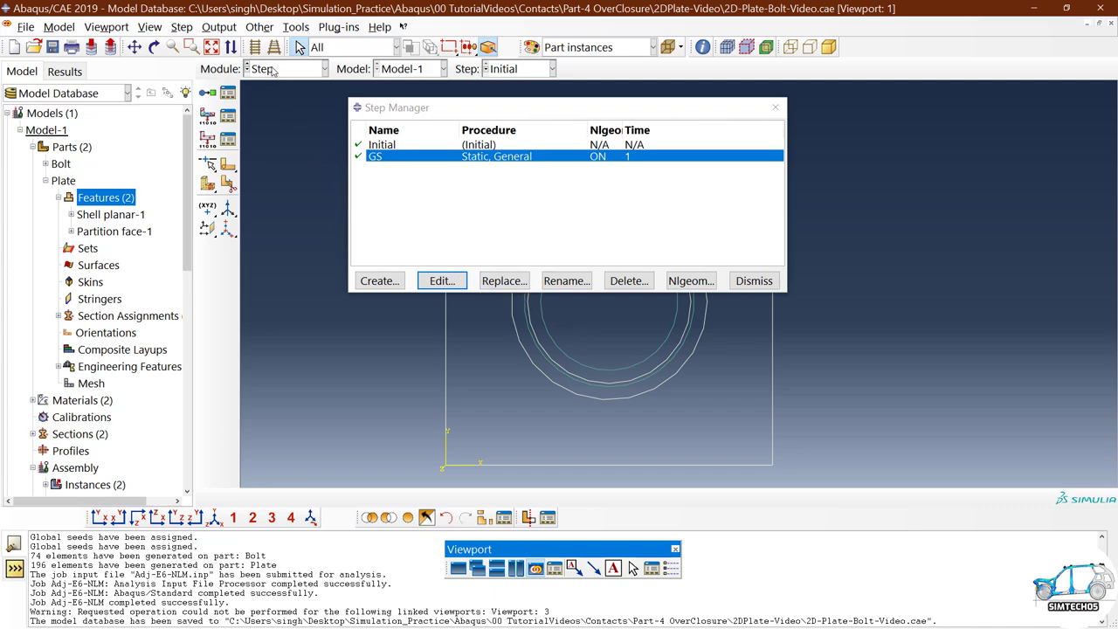
# Switch to the Interaction module, delete the existing Int-1 contact interaction and close the Interaction Manager.
pyautogui.click(273, 69)
pyautogui.click(276, 152)
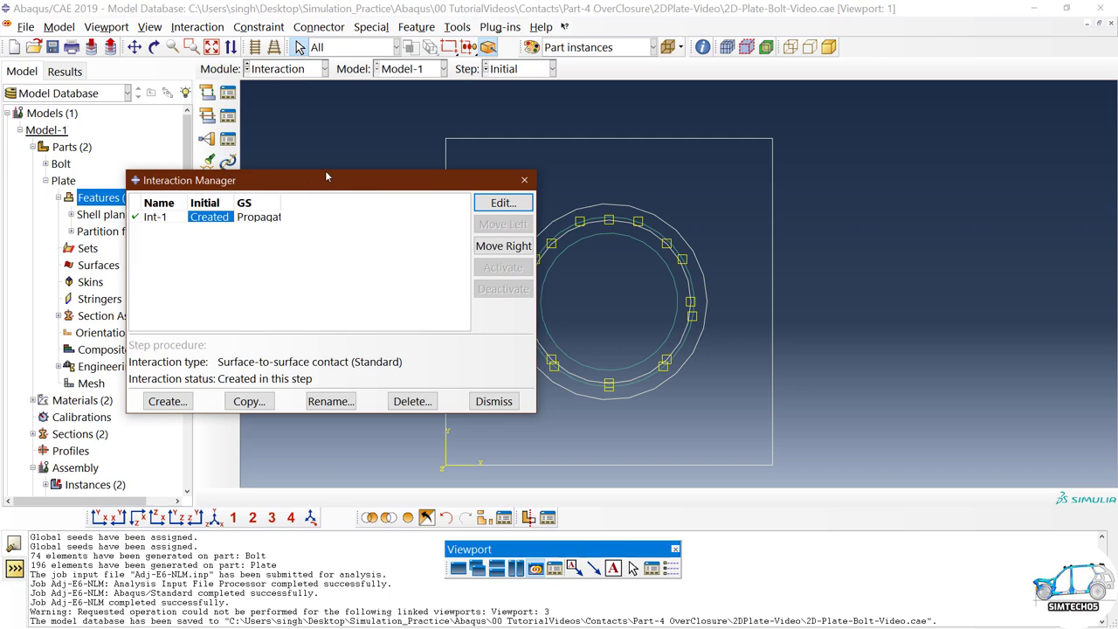
pyautogui.moveTo(308, 185); pyautogui.dragTo(617, 125)
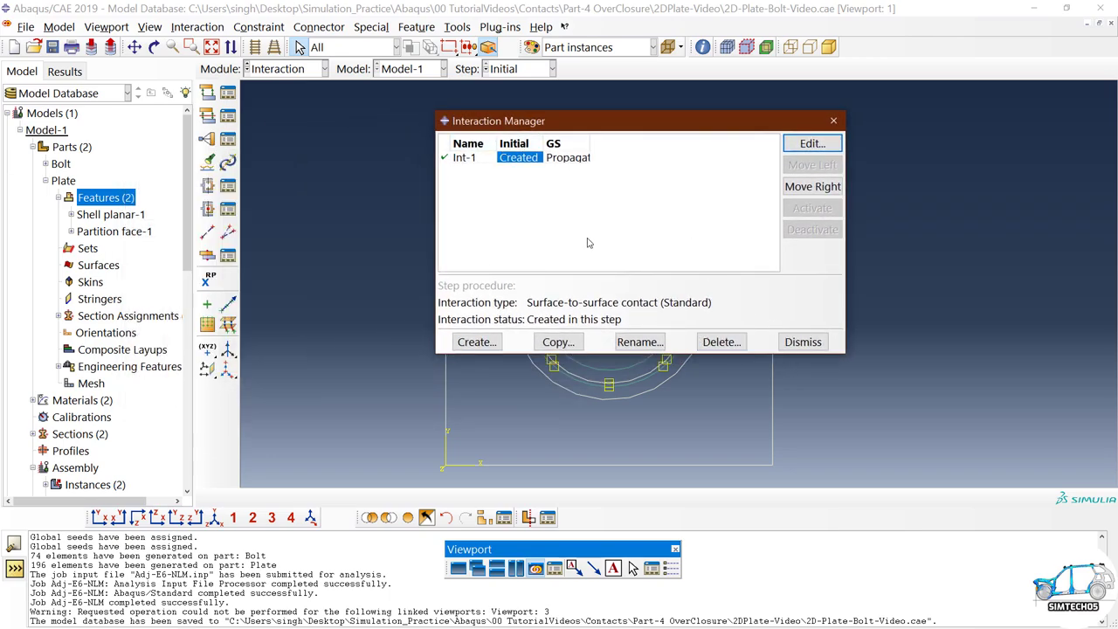
pyautogui.click(719, 342)
pyautogui.click(528, 333)
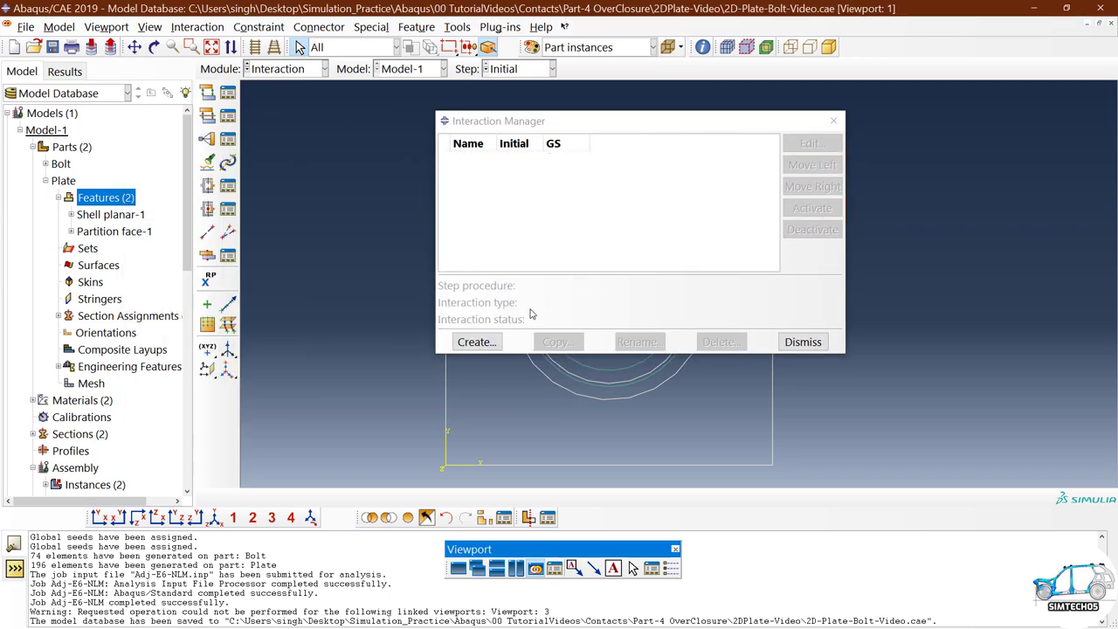
pyautogui.click(803, 341)
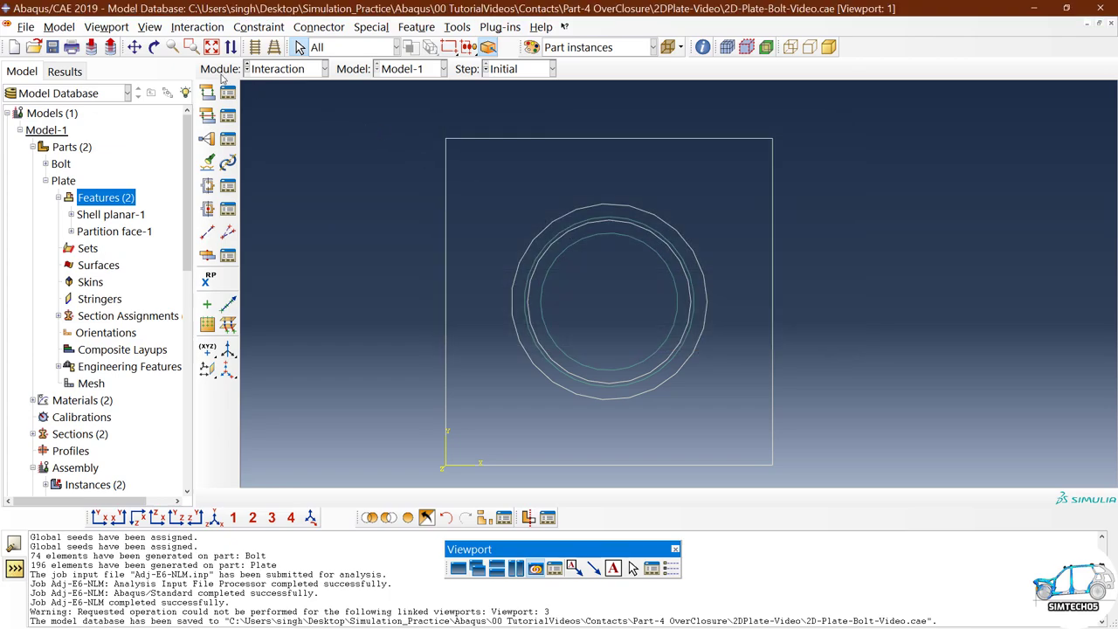
# Set the work directory to the 2DPlate-Video folder.
pyautogui.click(25, 26)
pyautogui.click(79, 112)
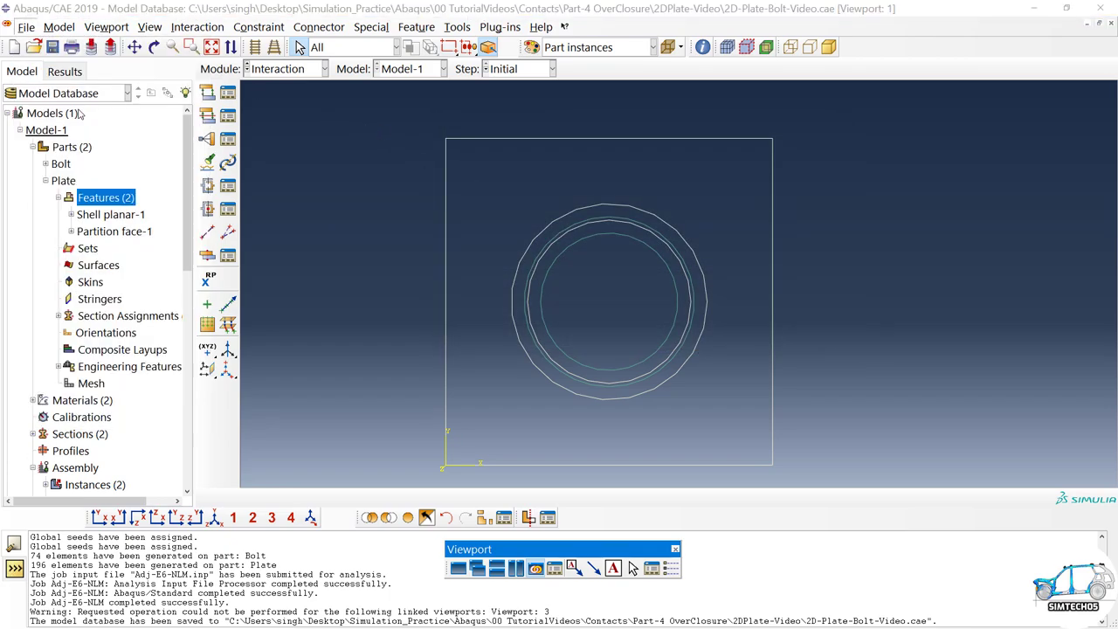
pyautogui.click(531, 237)
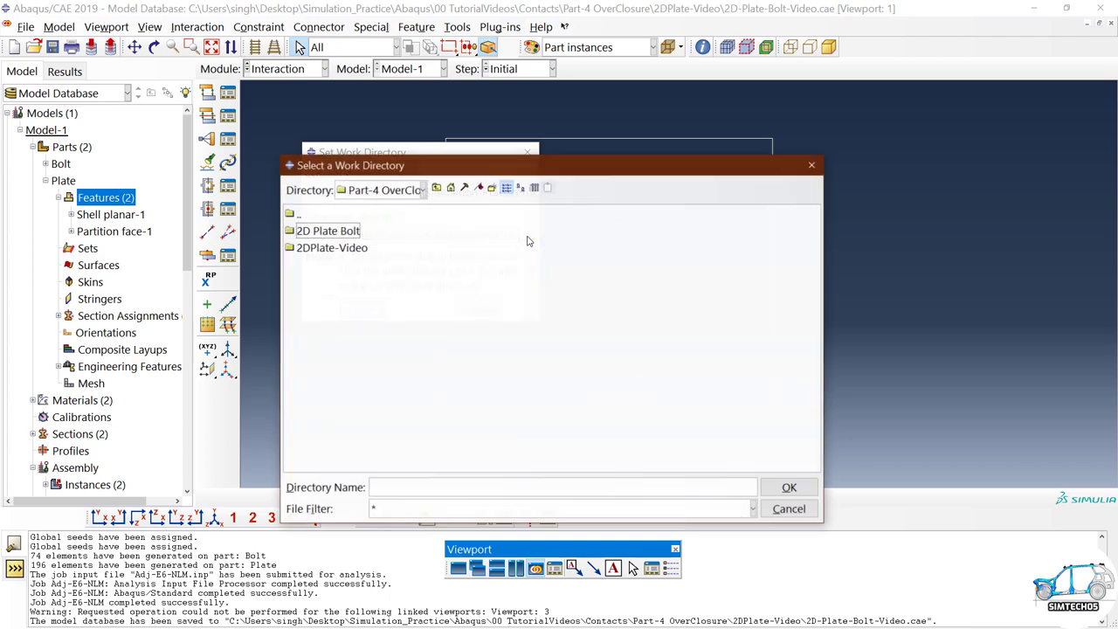
pyautogui.click(353, 250)
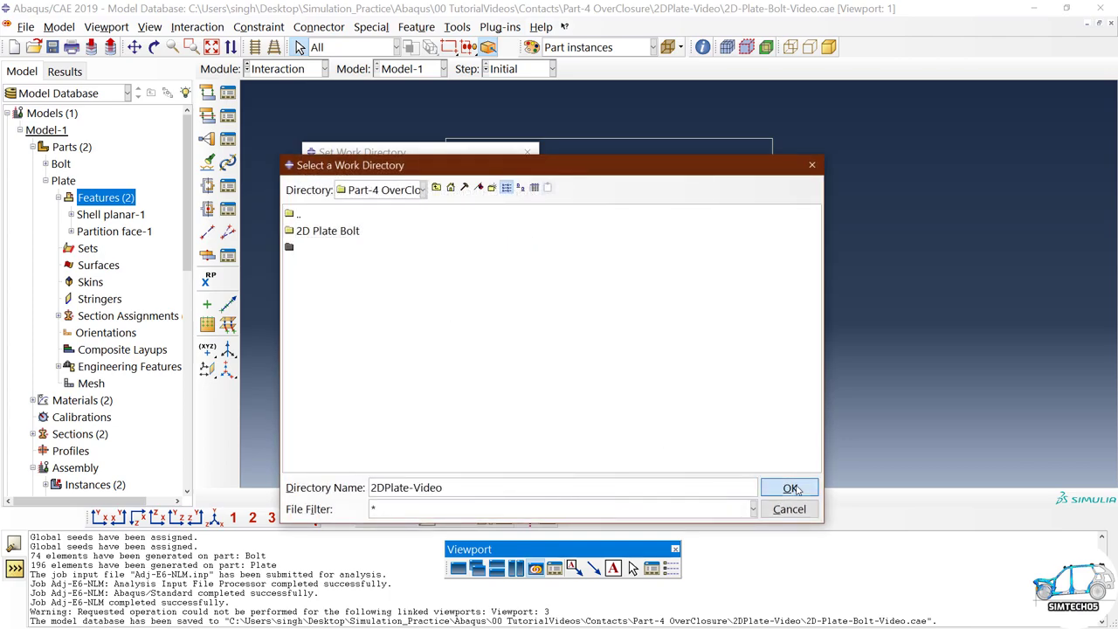
pyautogui.click(788, 487)
pyautogui.click(379, 309)
# Review the tangential and normal behavior settings of the IntProp-1 contact property.
pyautogui.click(230, 116)
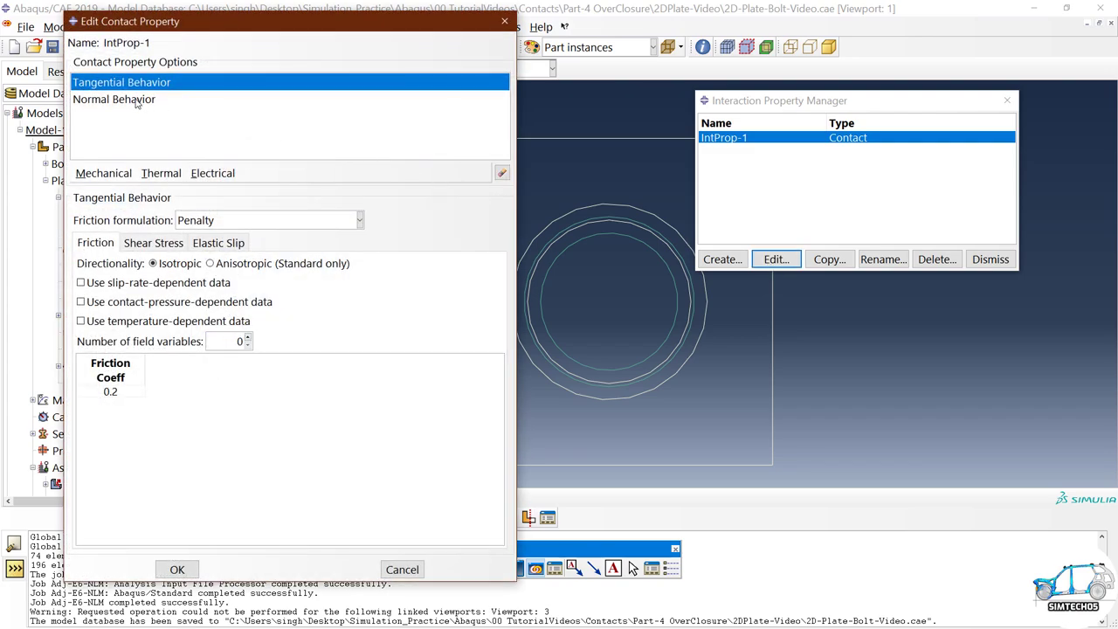
pyautogui.click(136, 102)
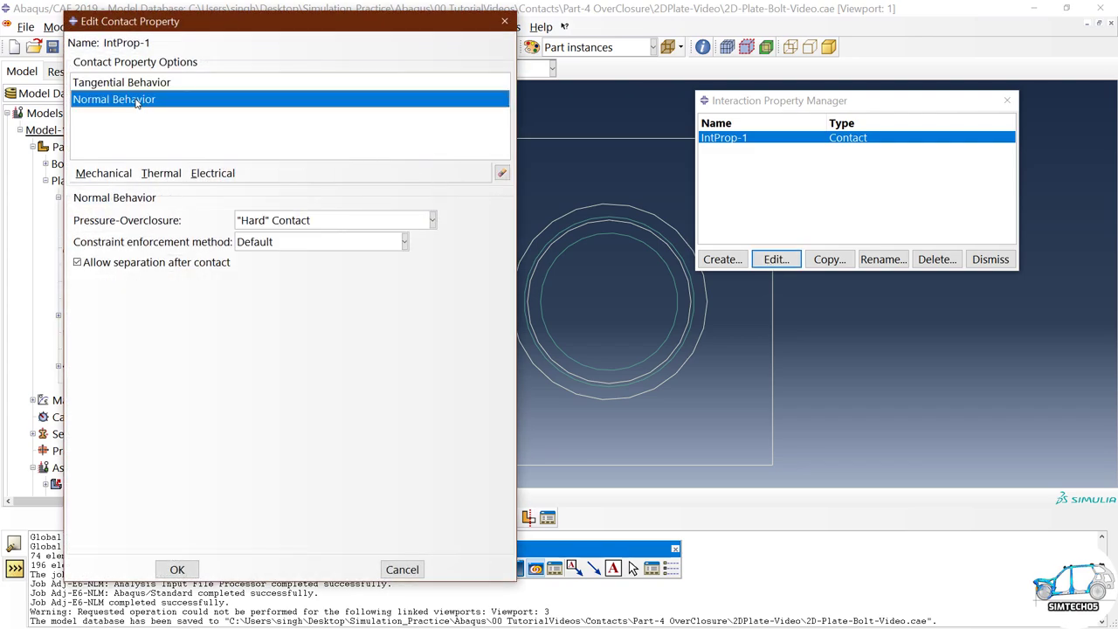
pyautogui.click(122, 83)
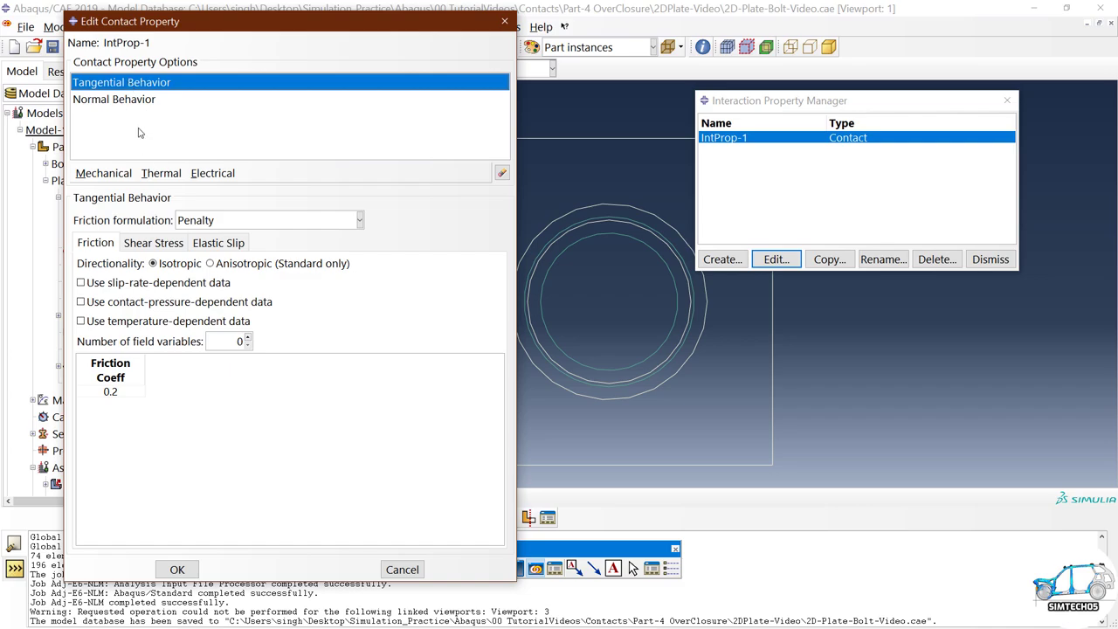
pyautogui.click(178, 568)
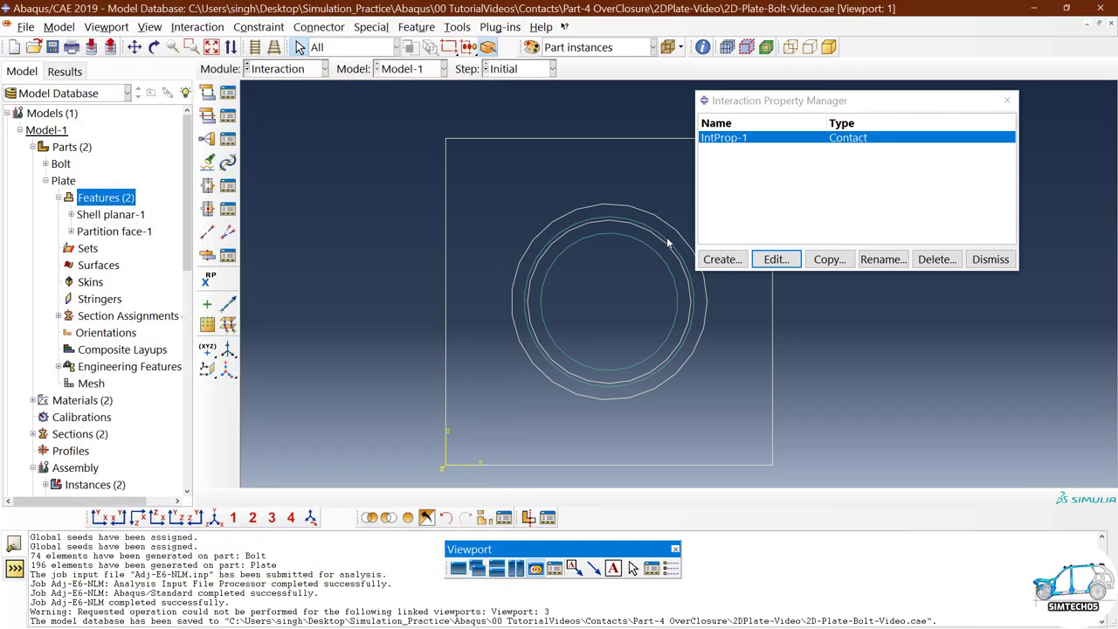
# Start creating a Surface-to-surface contact (Standard) interaction named Int-1 in the Initial step.
pyautogui.click(229, 93)
pyautogui.moveTo(551, 118); pyautogui.dragTo(267, 52)
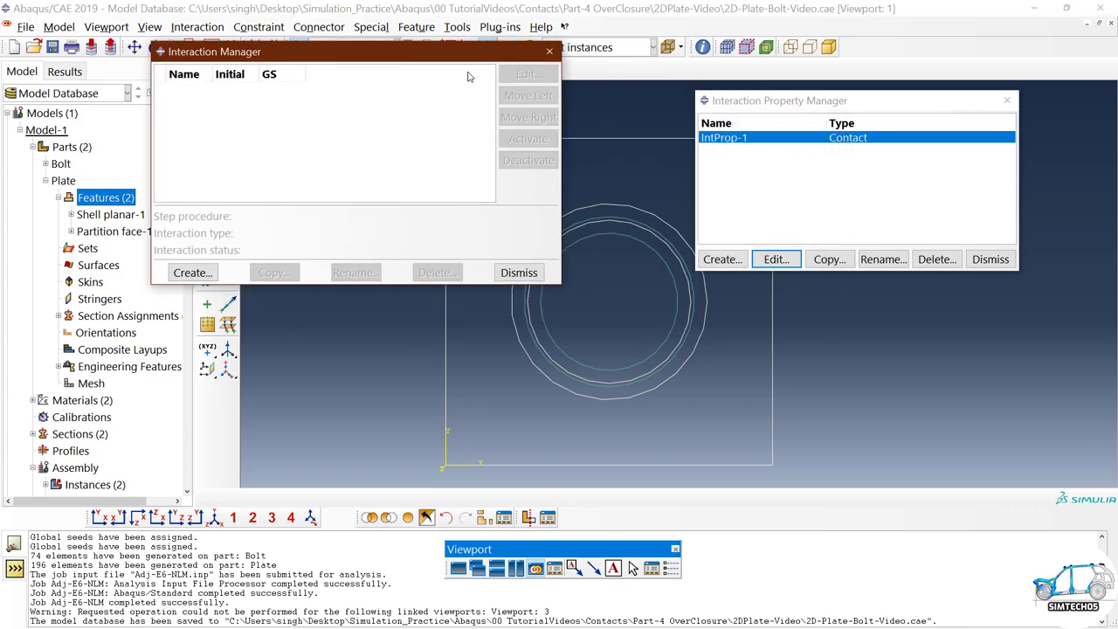
pyautogui.click(192, 272)
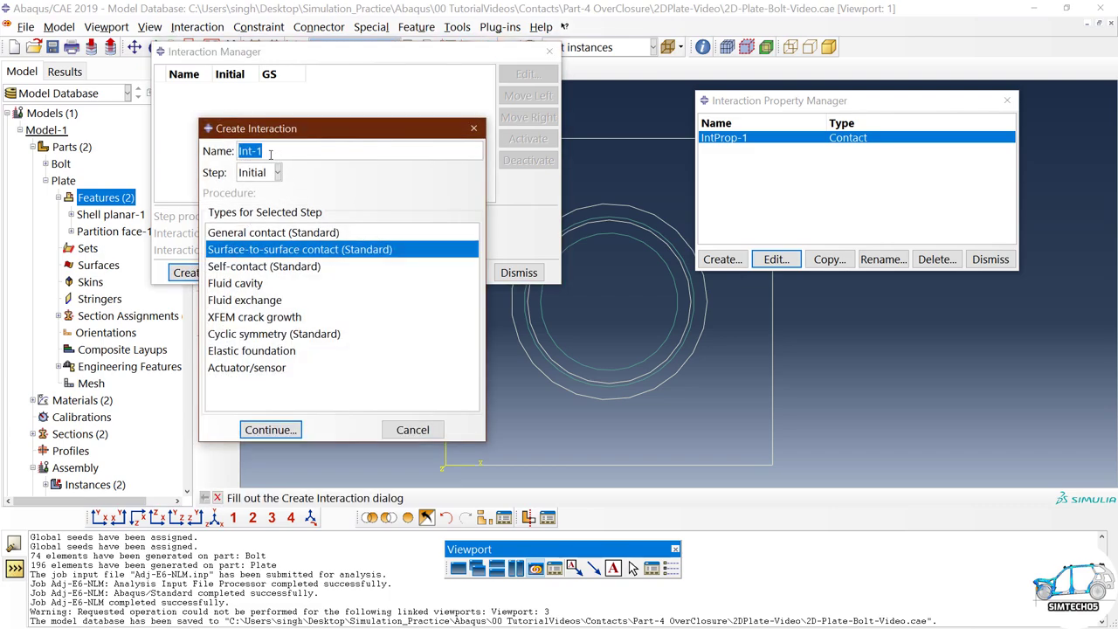
pyautogui.click(257, 233)
pyautogui.click(264, 252)
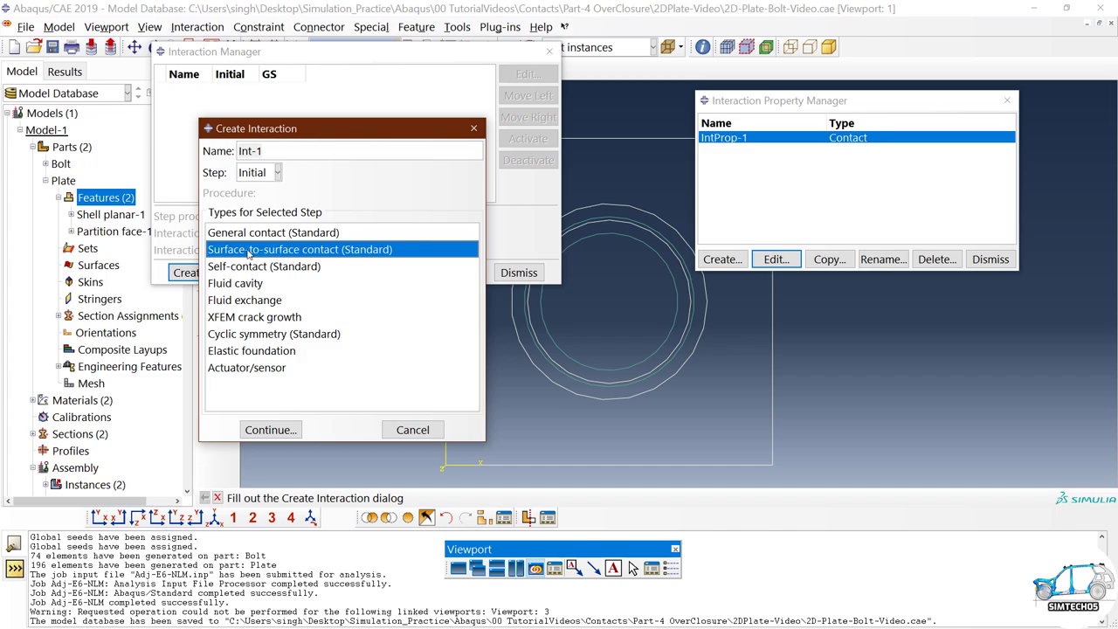
pyautogui.click(267, 434)
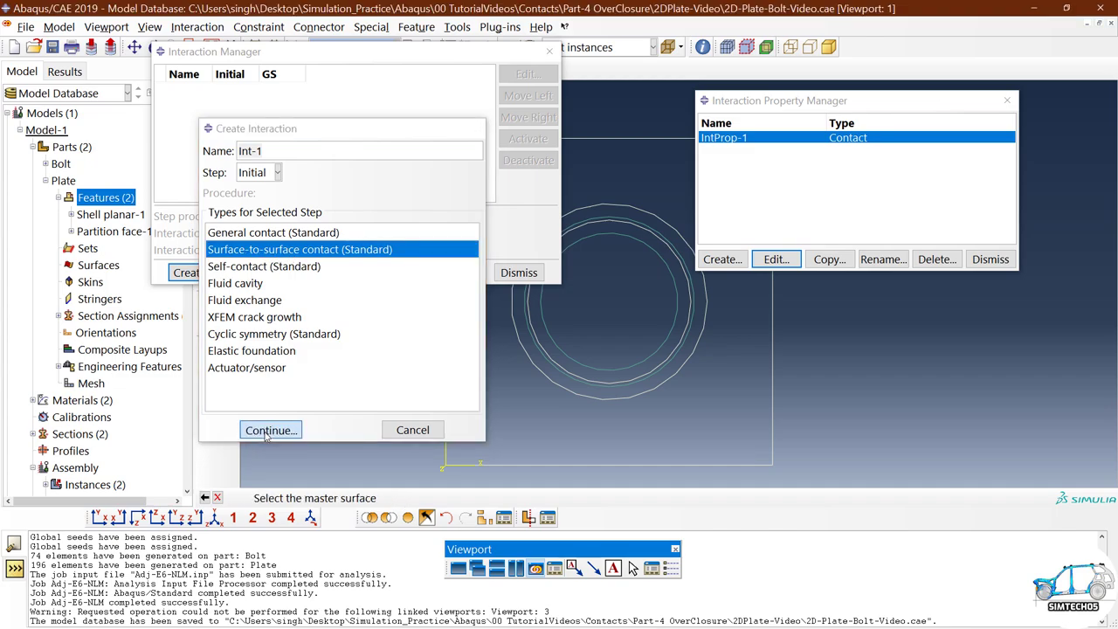
# Display the assembly shaded and select all arcs of the plate's hole edge as the master surface.
pyautogui.moveTo(428, 54); pyautogui.dragTo(338, 51)
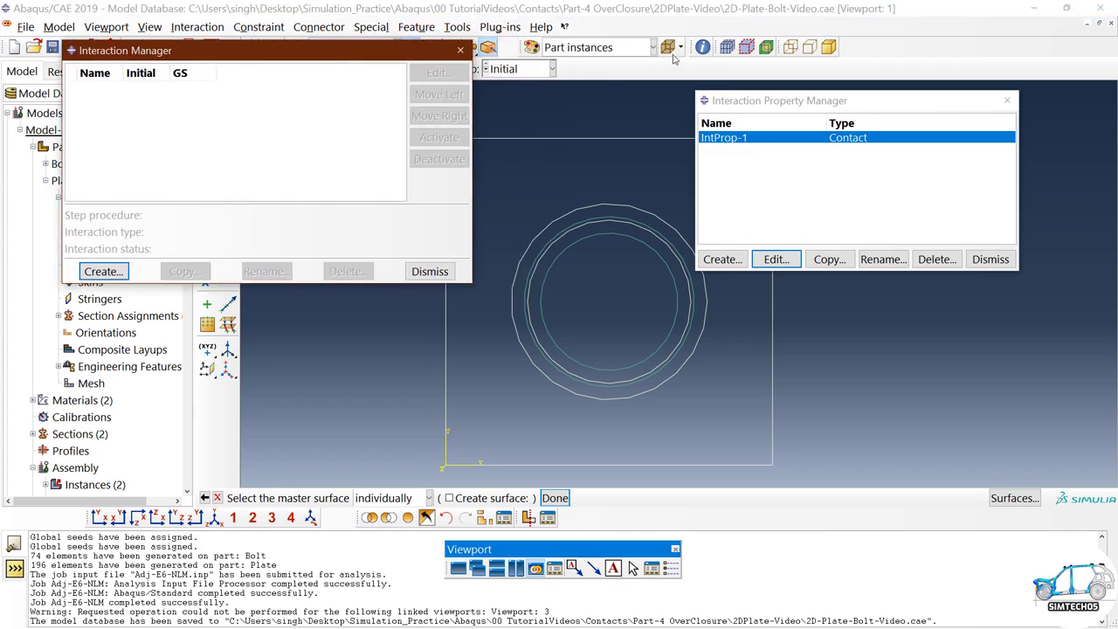
pyautogui.click(828, 47)
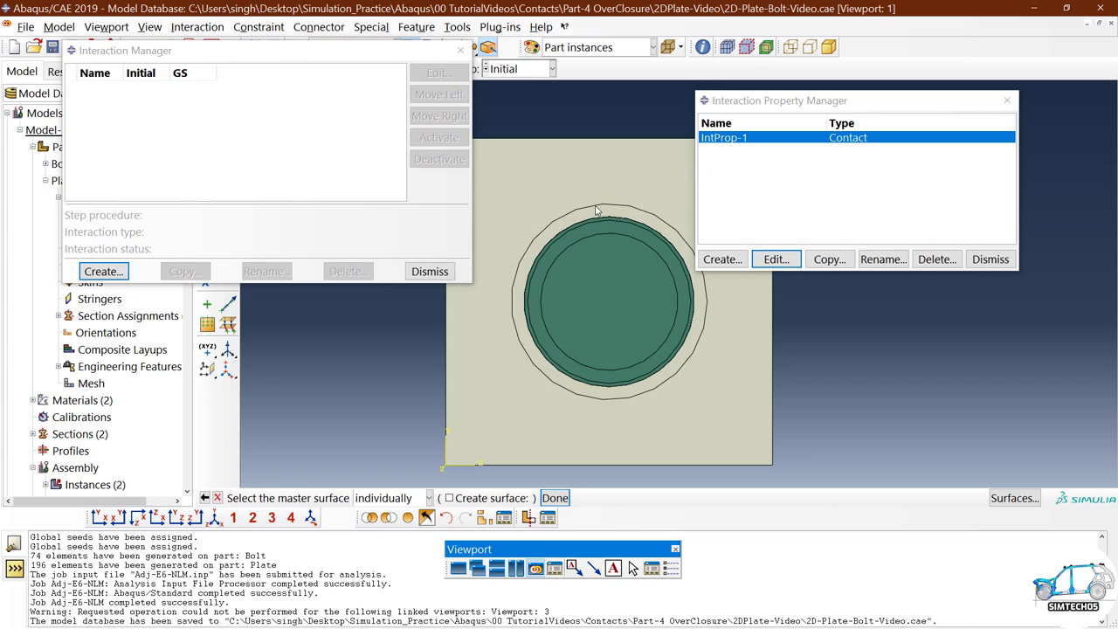
pyautogui.scroll(3, 596, 211)
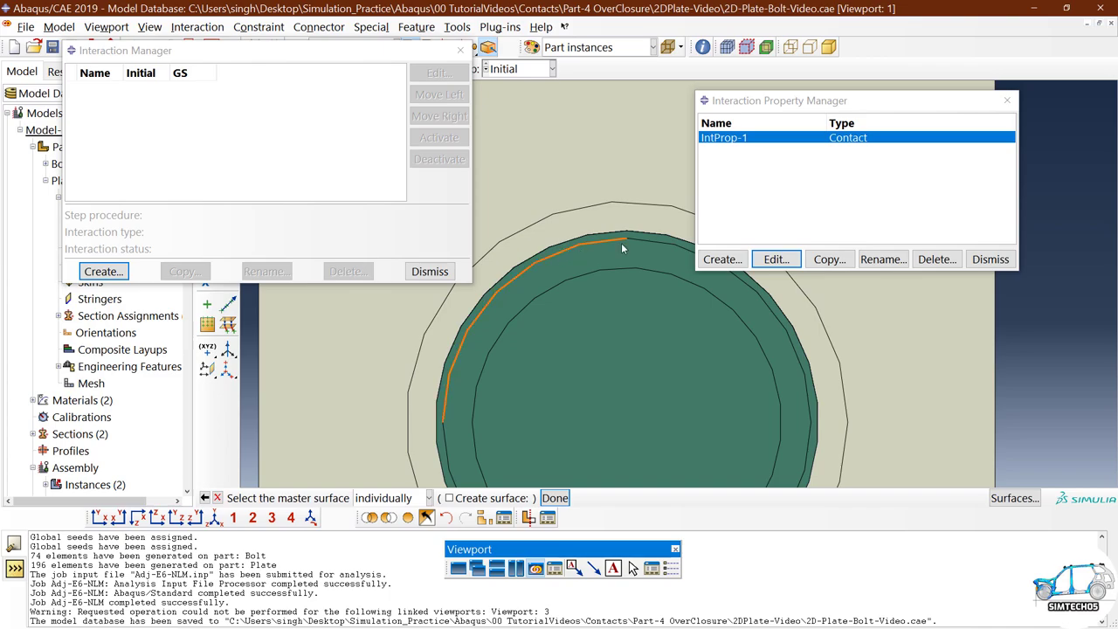
pyautogui.click(644, 239)
pyautogui.scroll(-3, 615, 197)
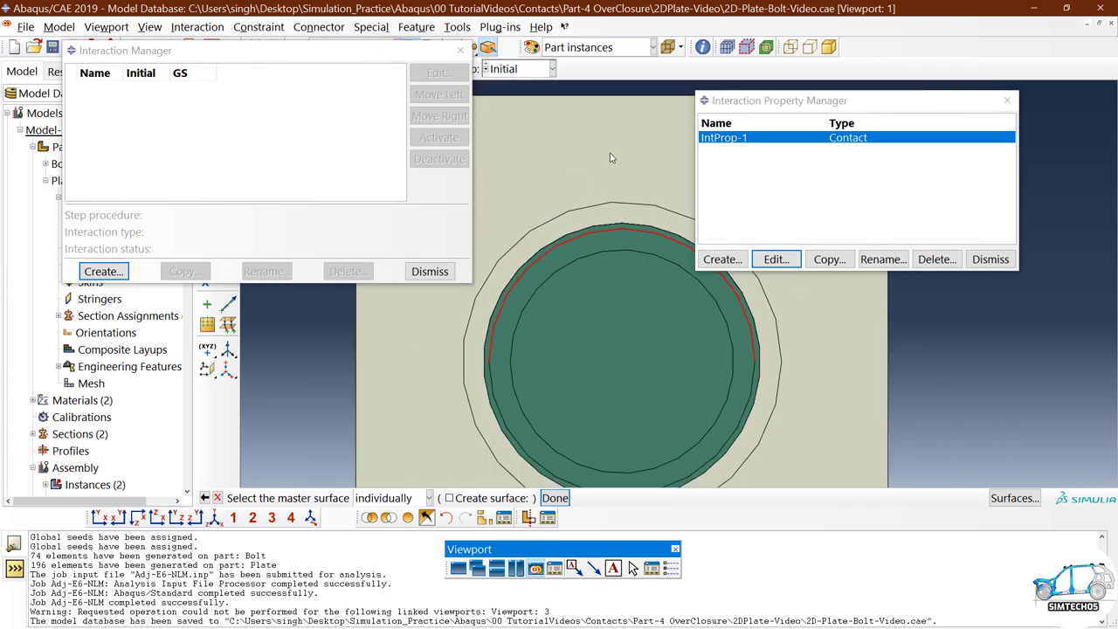
pyautogui.keyDown('shift'); pyautogui.click(751, 393); pyautogui.keyUp('shift')
pyautogui.keyDown('shift'); pyautogui.click(522, 446); pyautogui.keyUp('shift')
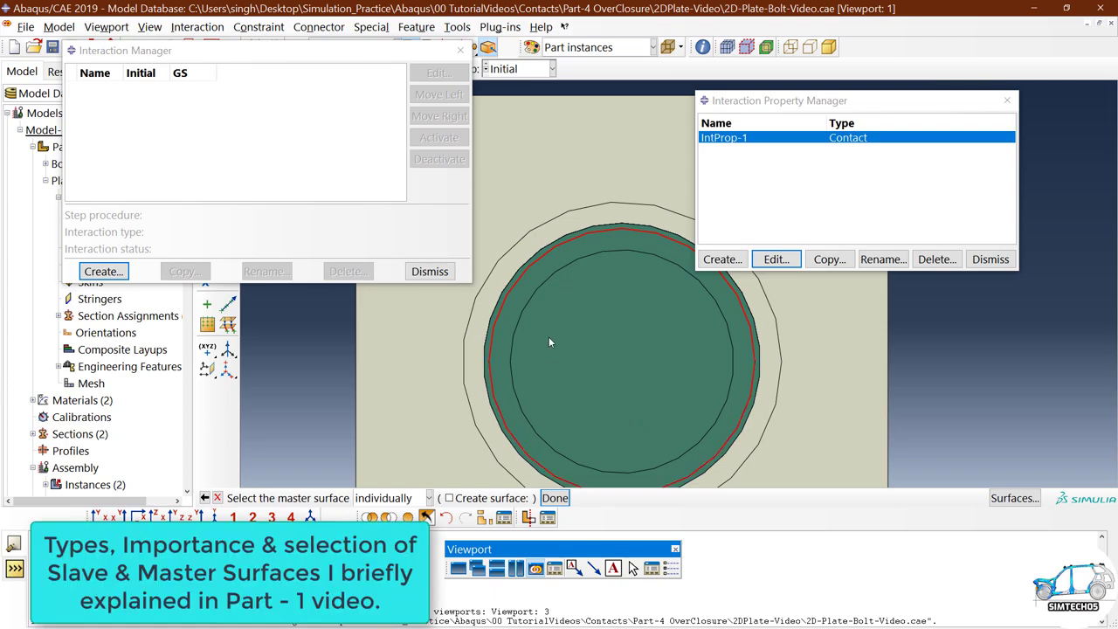
# Check the selected hole edge in wireframe, confirm it as the master surface and return to shaded display.
pyautogui.click(789, 47)
pyautogui.scroll(3, 566, 245)
pyautogui.scroll(1, 576, 245)
pyautogui.scroll(-4, 573, 245)
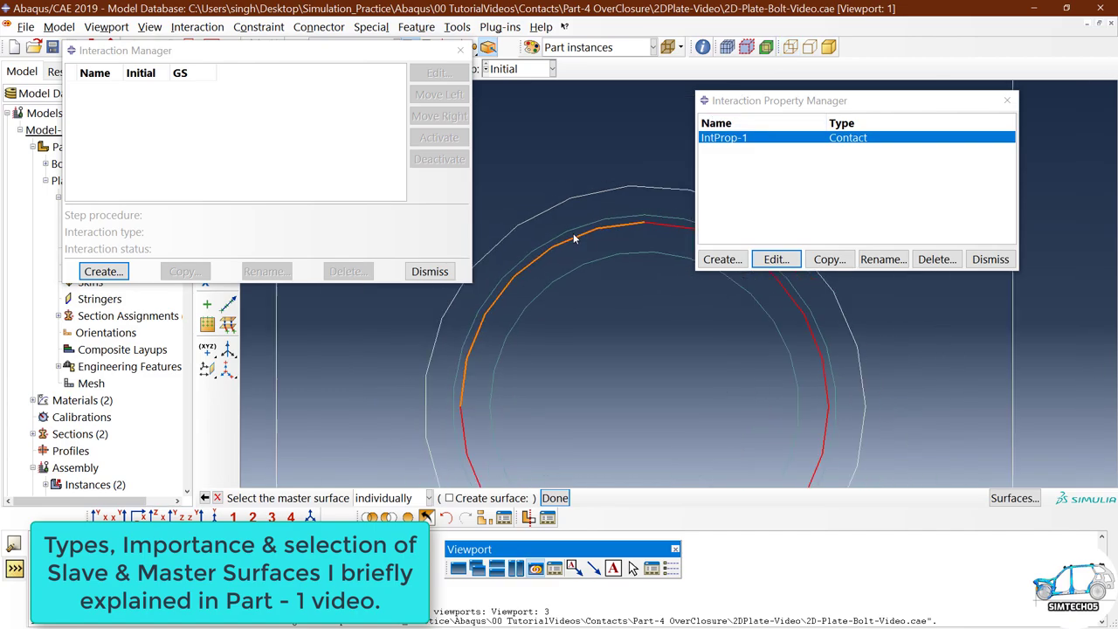
pyautogui.click(553, 498)
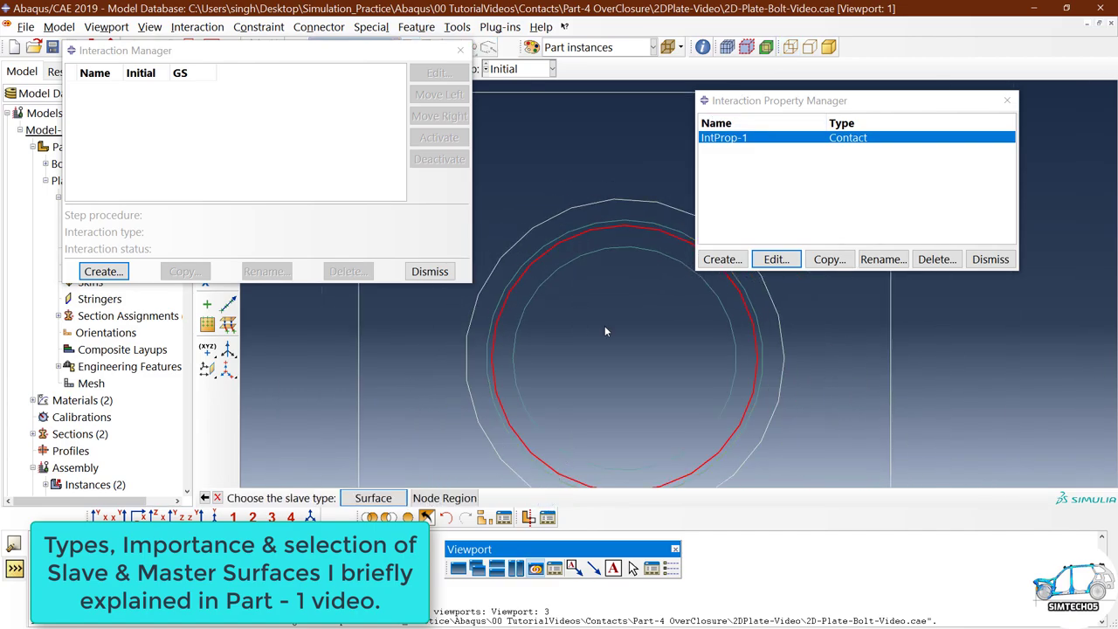
pyautogui.click(829, 47)
pyautogui.scroll(-2, 635, 213)
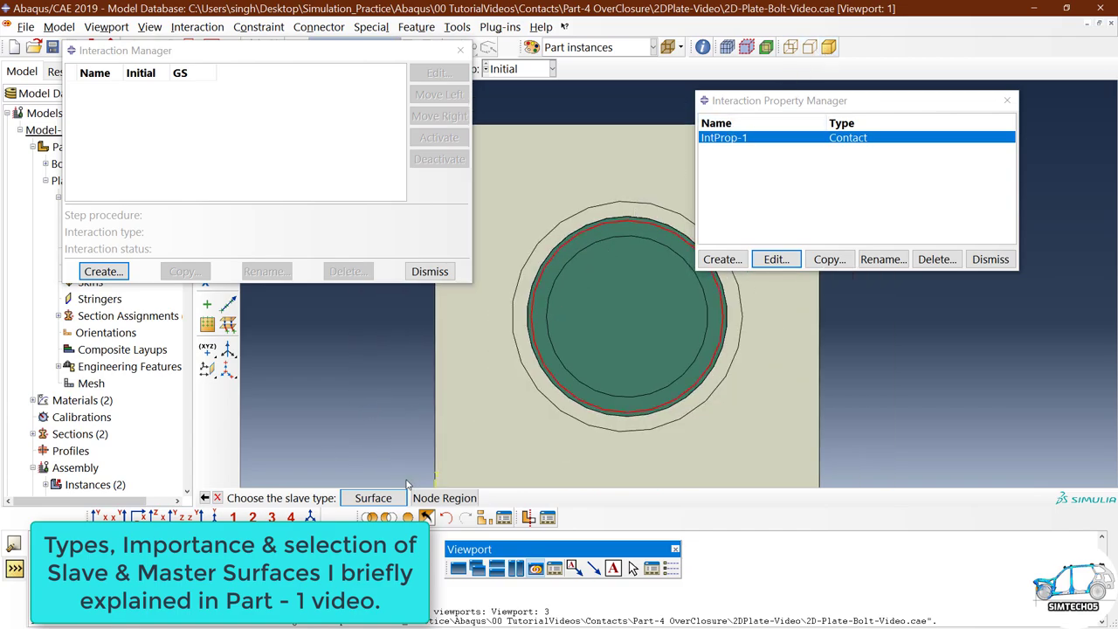
# Define the slave side of the contact as a surface, using all arcs of the bolt's outer edge.
pyautogui.click(367, 500)
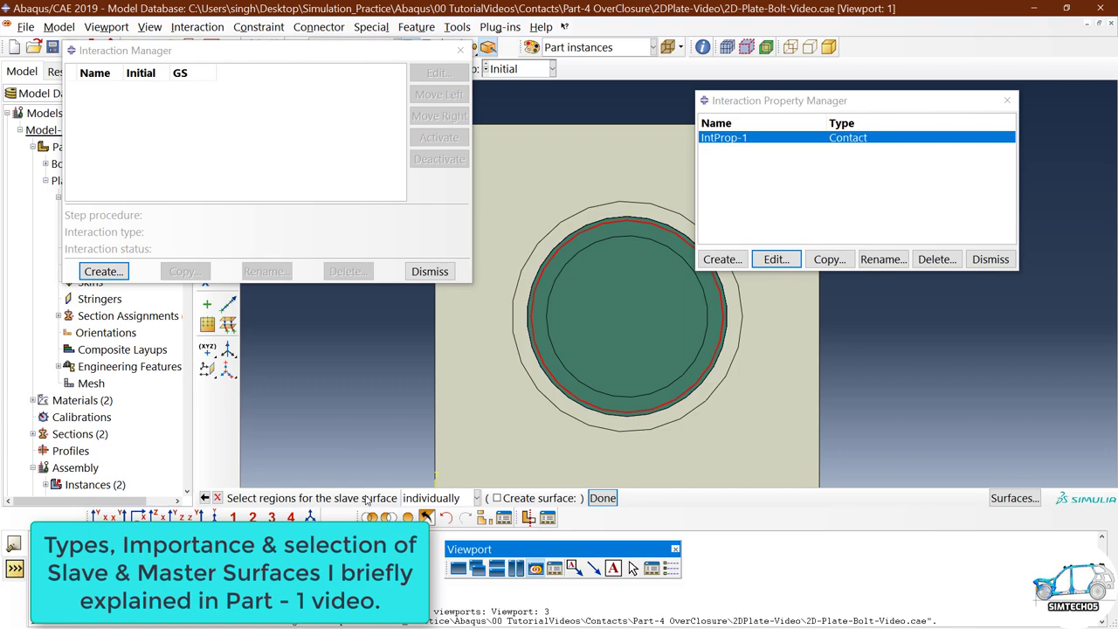
pyautogui.scroll(2, 580, 244)
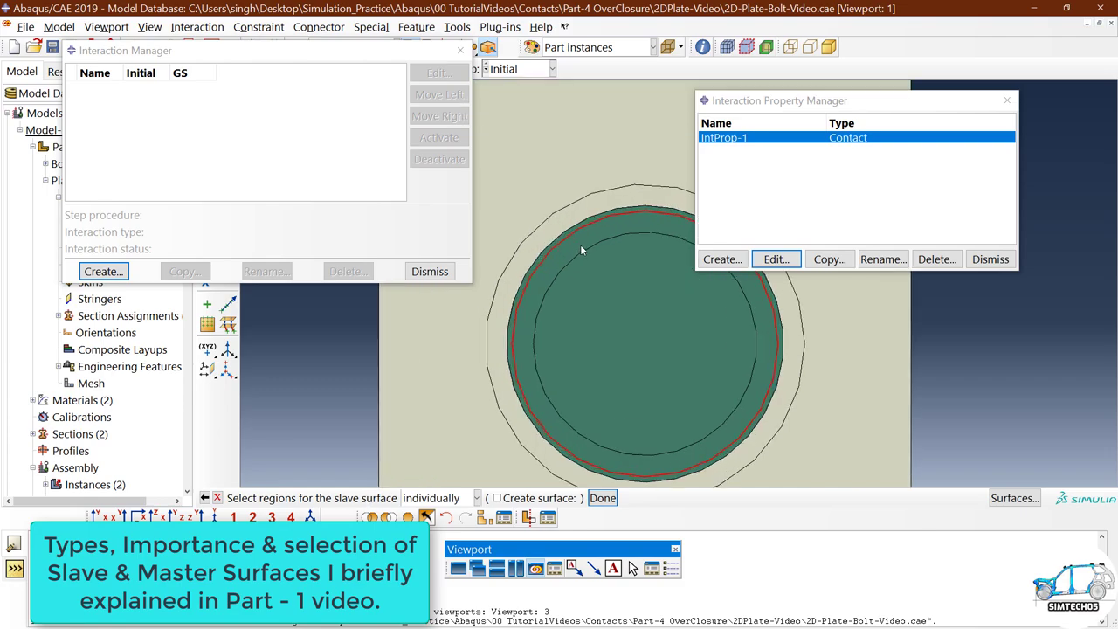
pyautogui.click(554, 243)
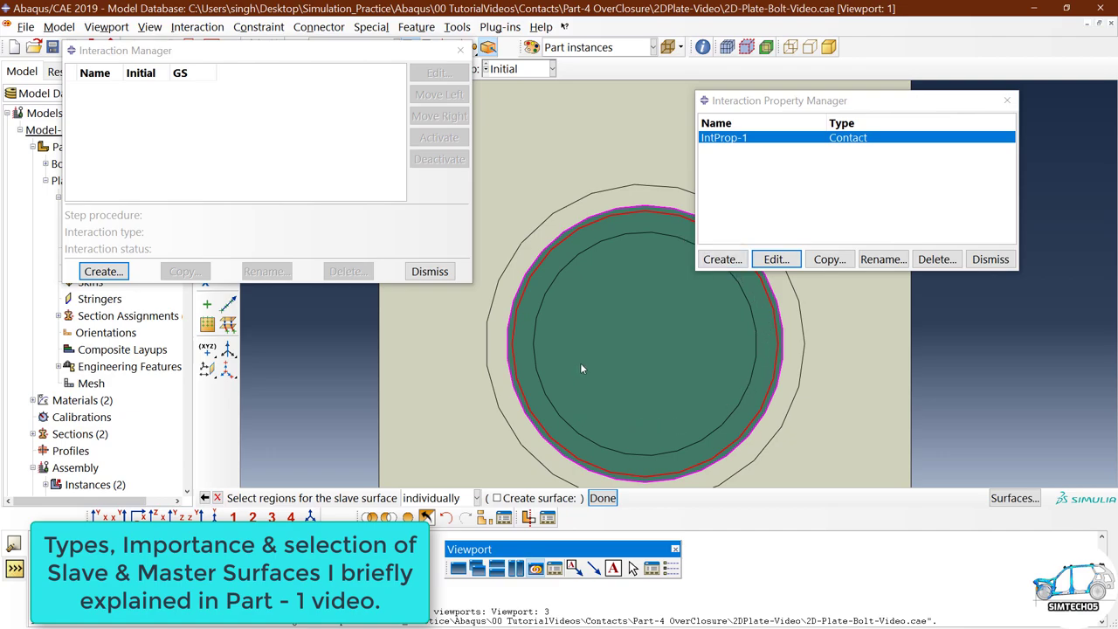
pyautogui.scroll(-1, 563, 310)
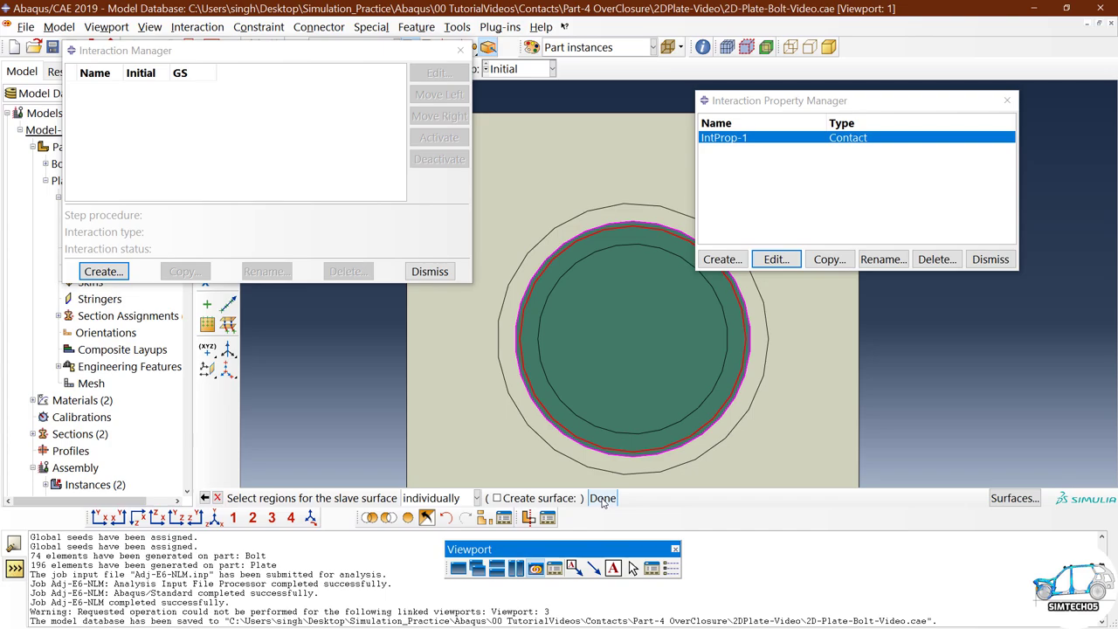
pyautogui.keyDown('shift'); pyautogui.click(517, 417); pyautogui.keyUp('shift')
pyautogui.click(602, 498)
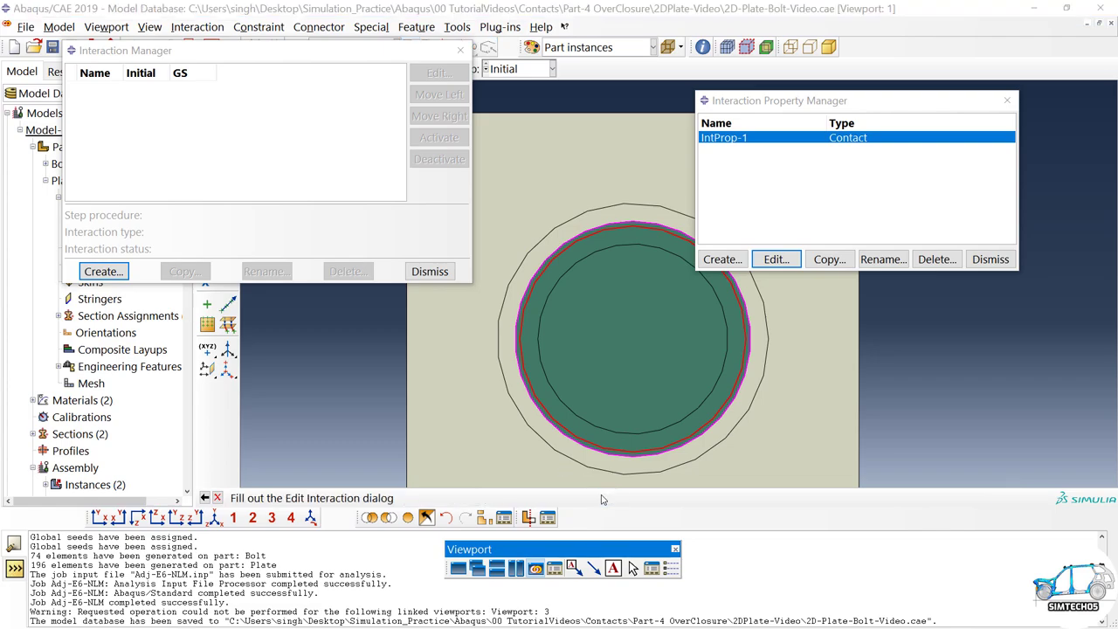
# Create the Int-1 contact with finite sliding, no slave adjustment and property IntProp-1, and recheck its settings.
pyautogui.moveTo(305, 60); pyautogui.dragTo(254, 40)
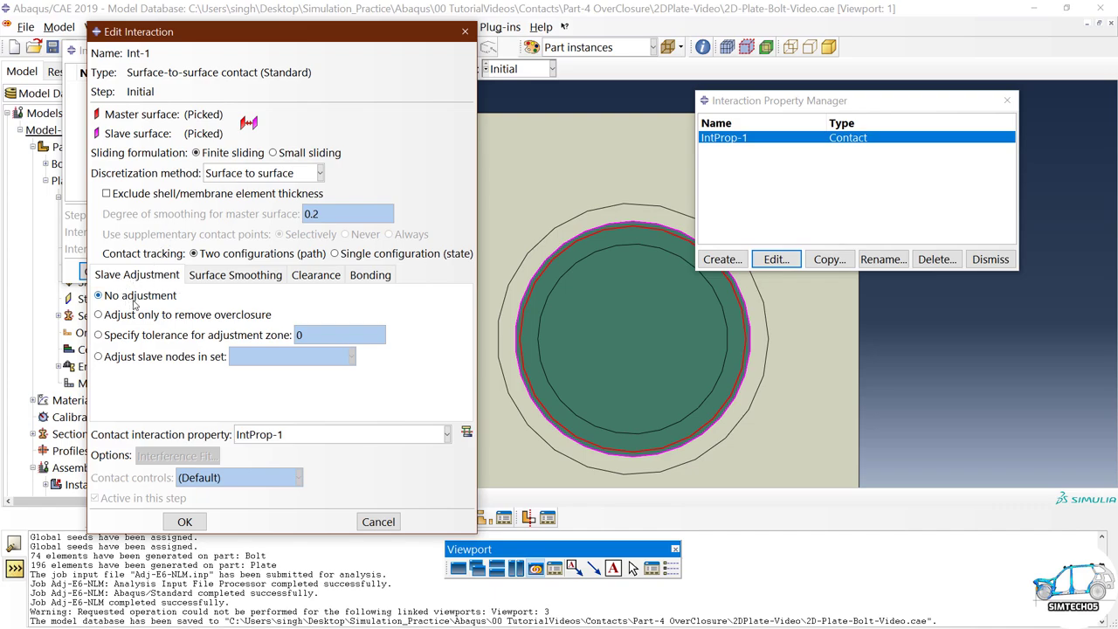
pyautogui.click(194, 522)
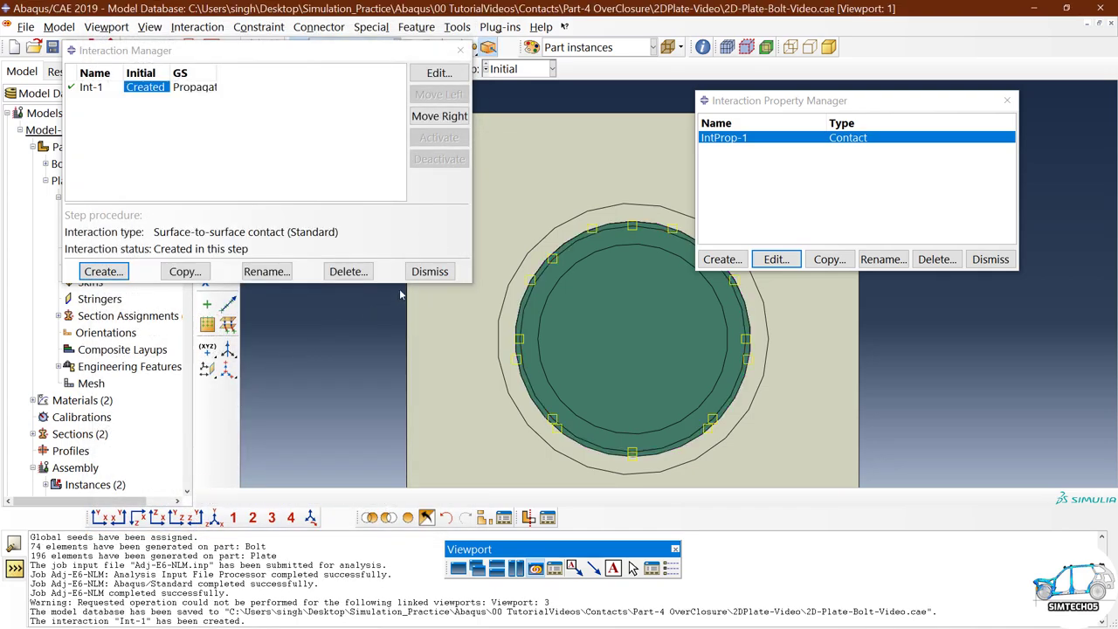
pyautogui.click(441, 73)
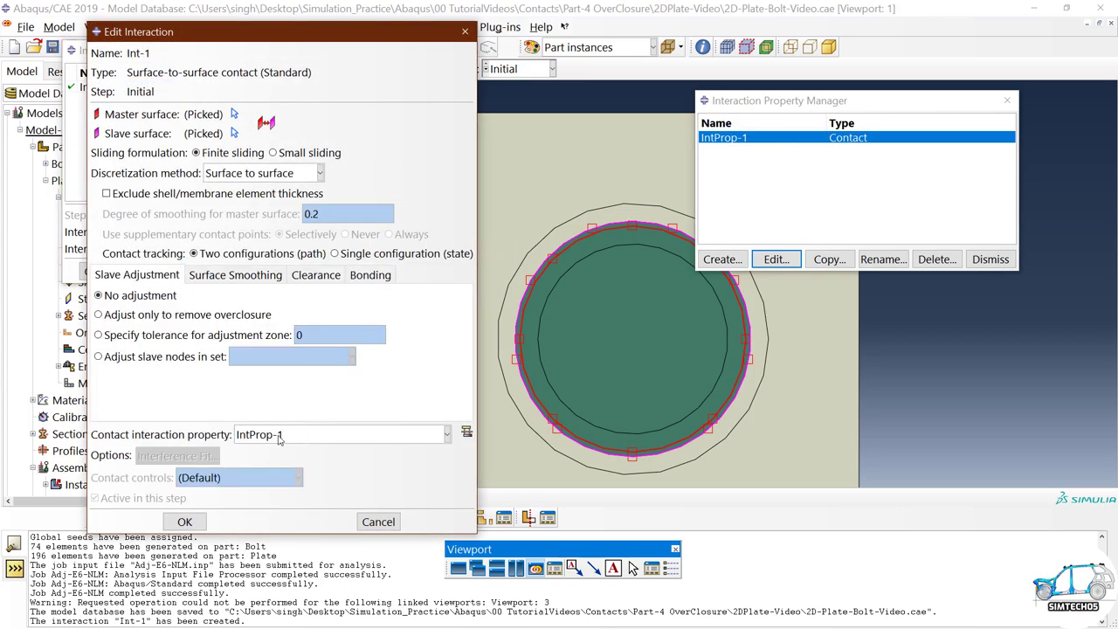
pyautogui.click(189, 522)
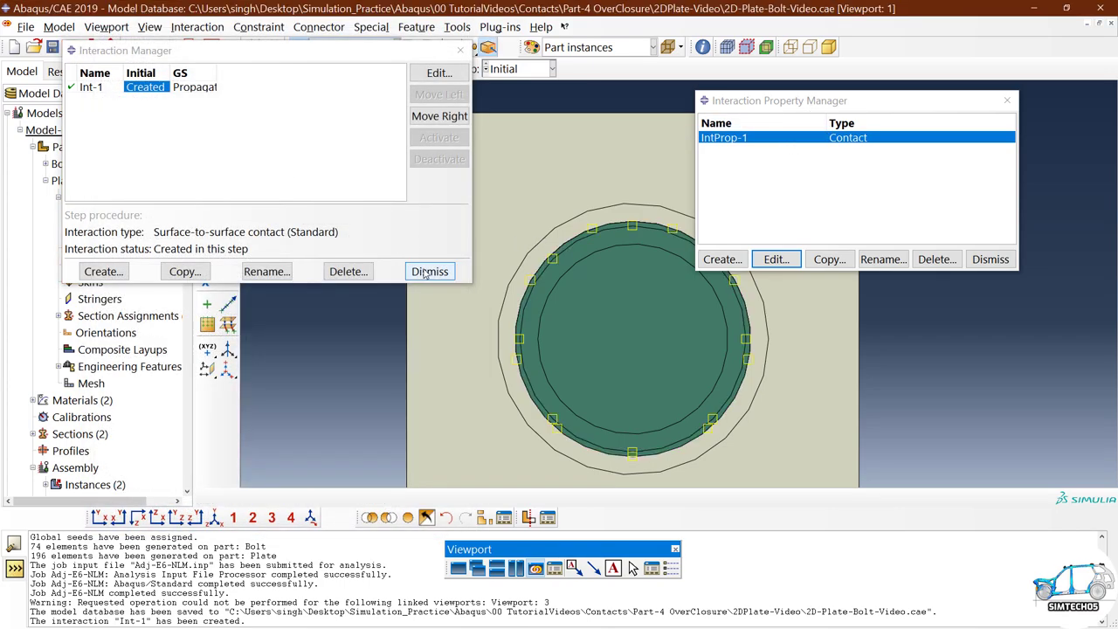
pyautogui.click(427, 272)
# In the Load module, review the Encastre boundary condition Fix applied to the plate's outer edges.
pyautogui.click(287, 70)
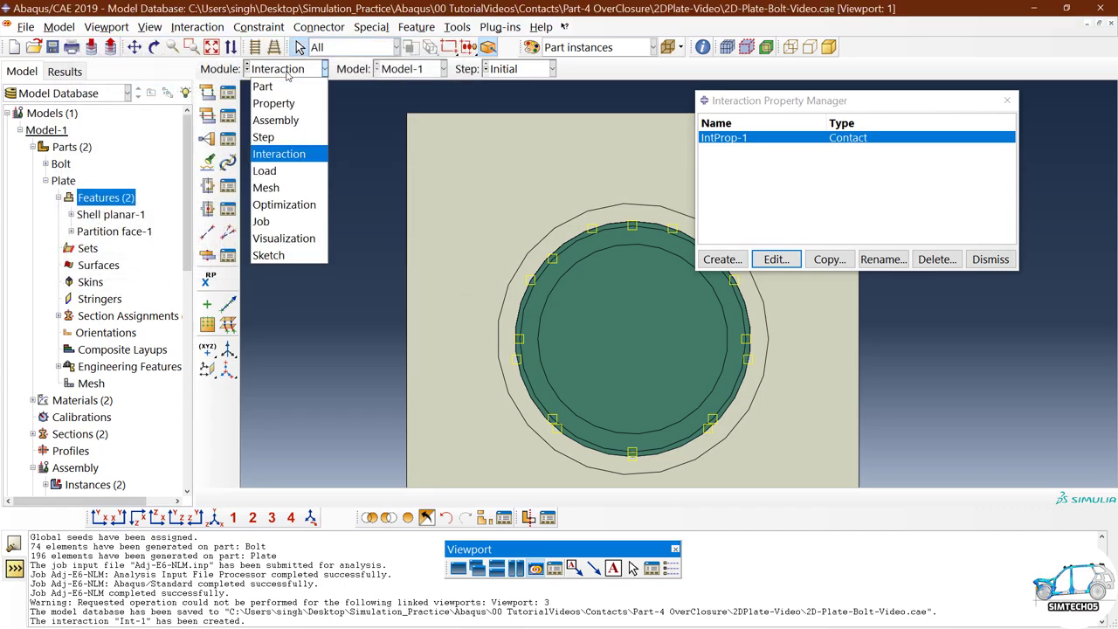
pyautogui.click(266, 167)
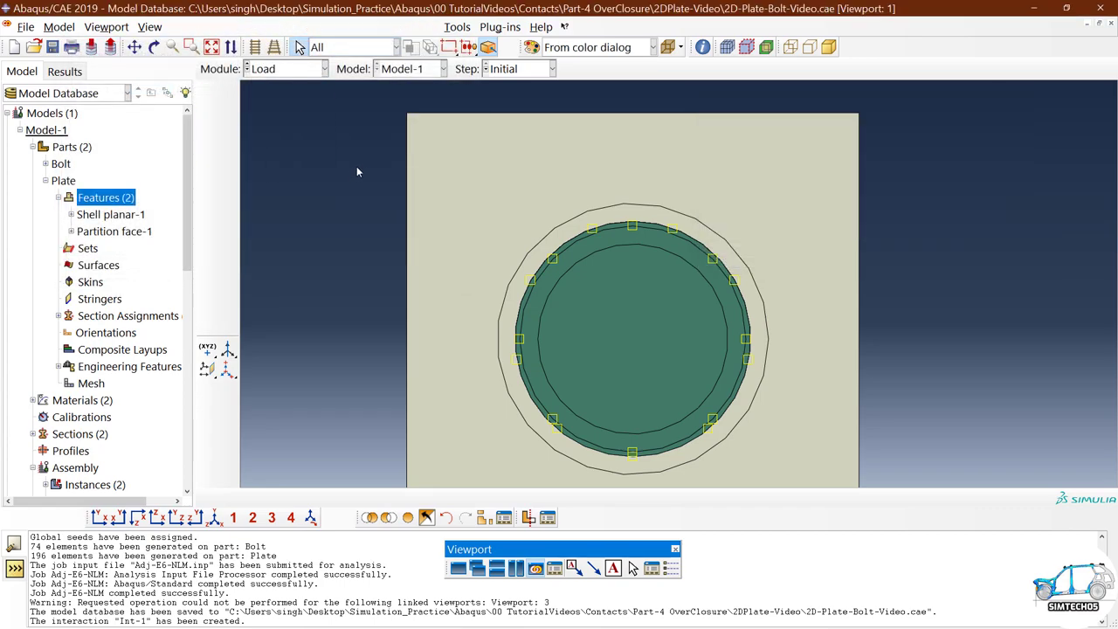
pyautogui.scroll(-3, 427, 164)
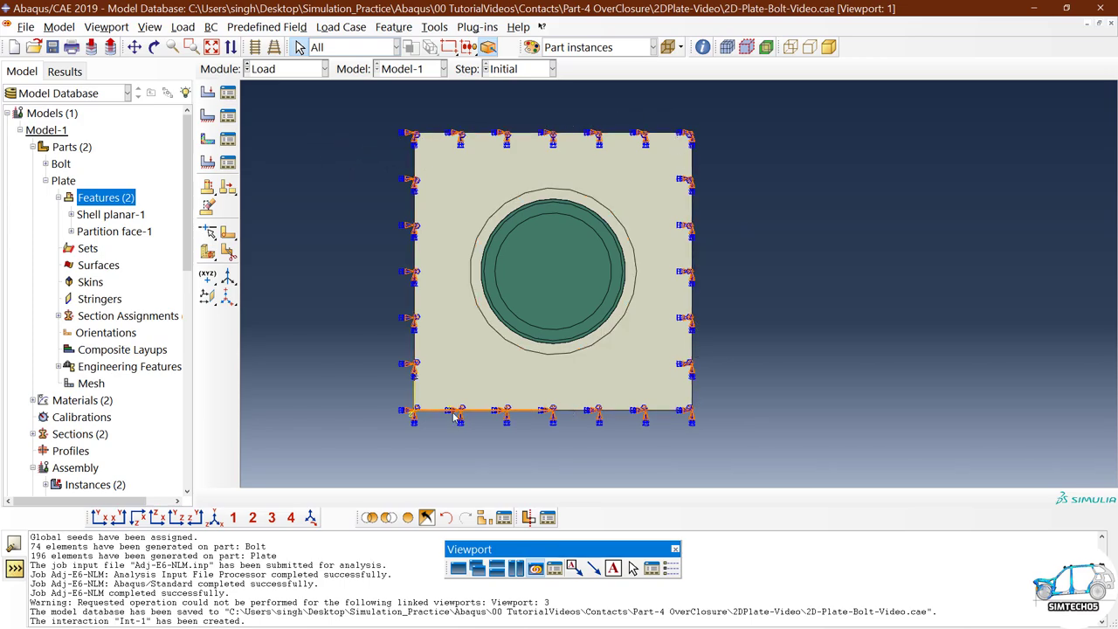
pyautogui.click(227, 115)
pyautogui.moveTo(188, 106); pyautogui.dragTo(274, 105)
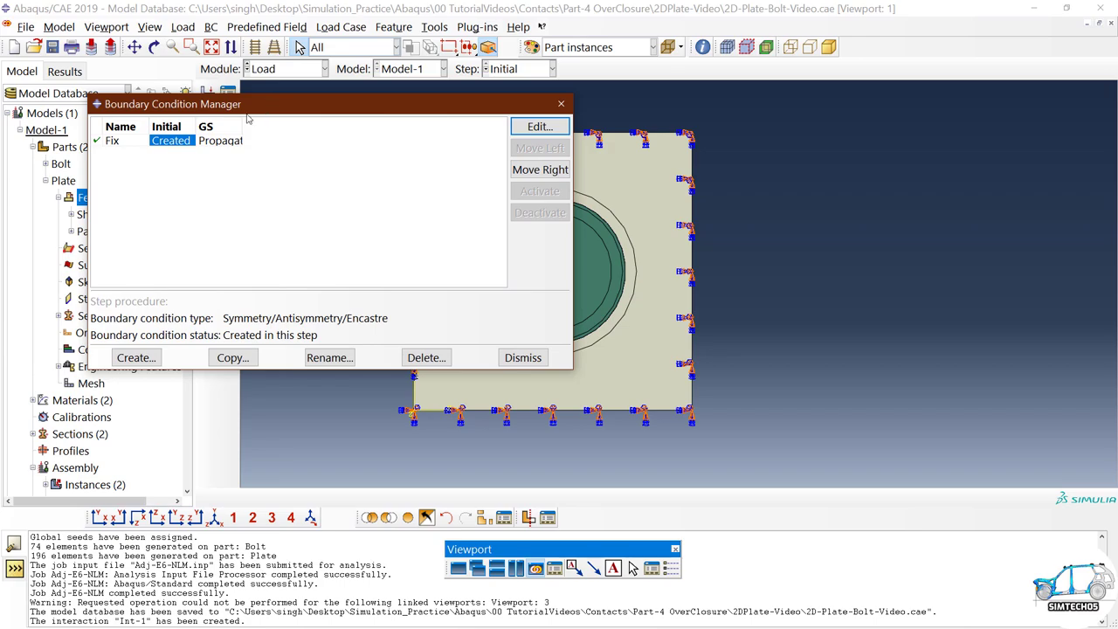
pyautogui.click(539, 126)
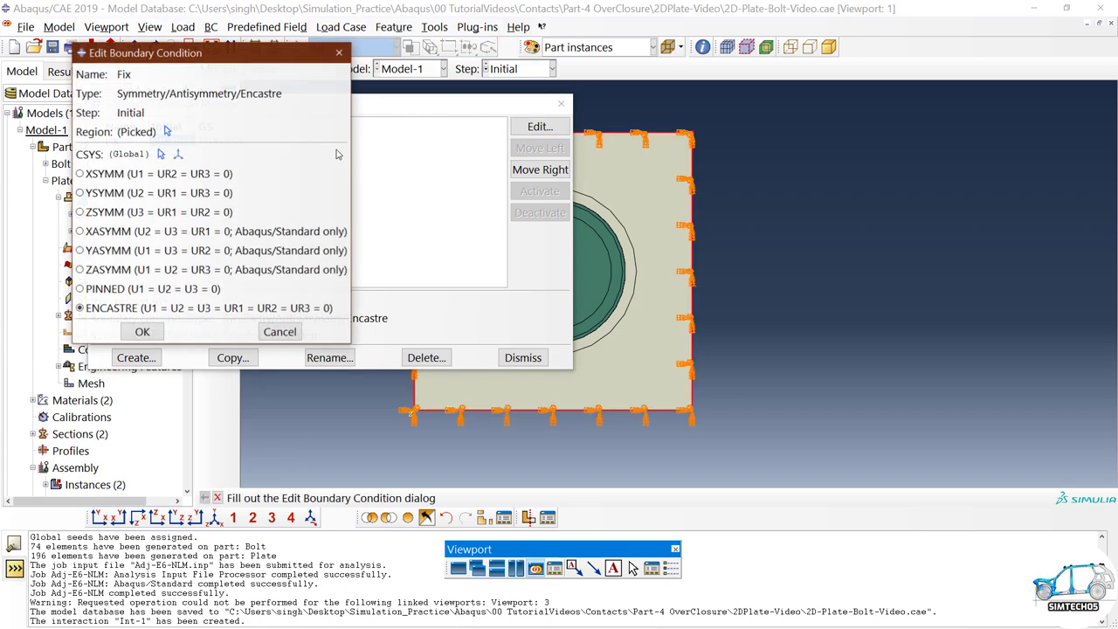
pyautogui.click(145, 332)
pyautogui.click(523, 357)
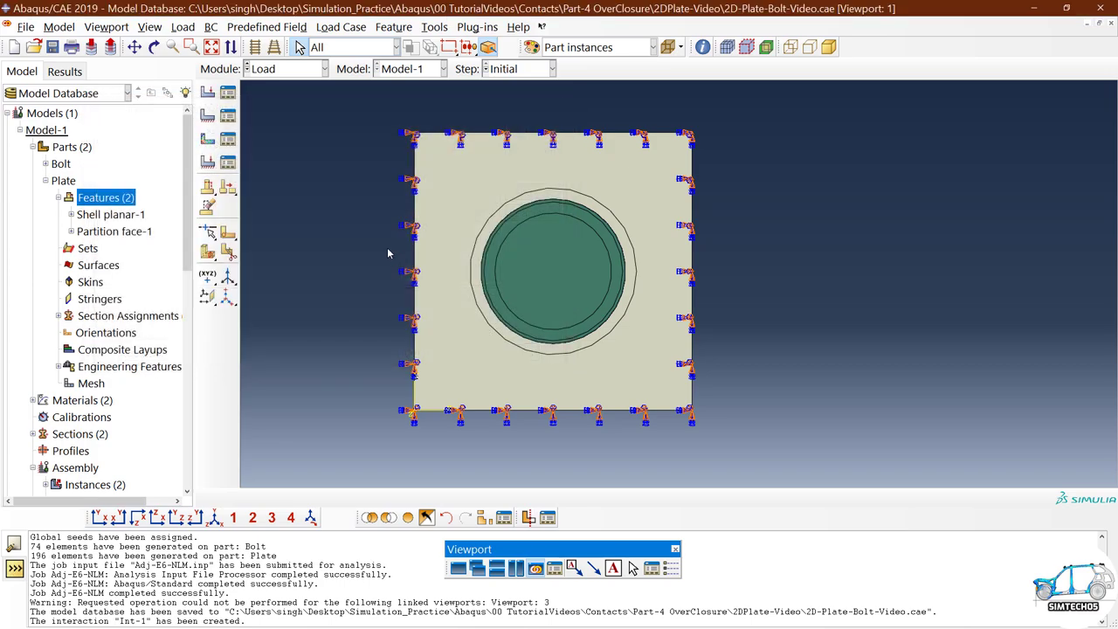
pyautogui.scroll(1, 388, 244)
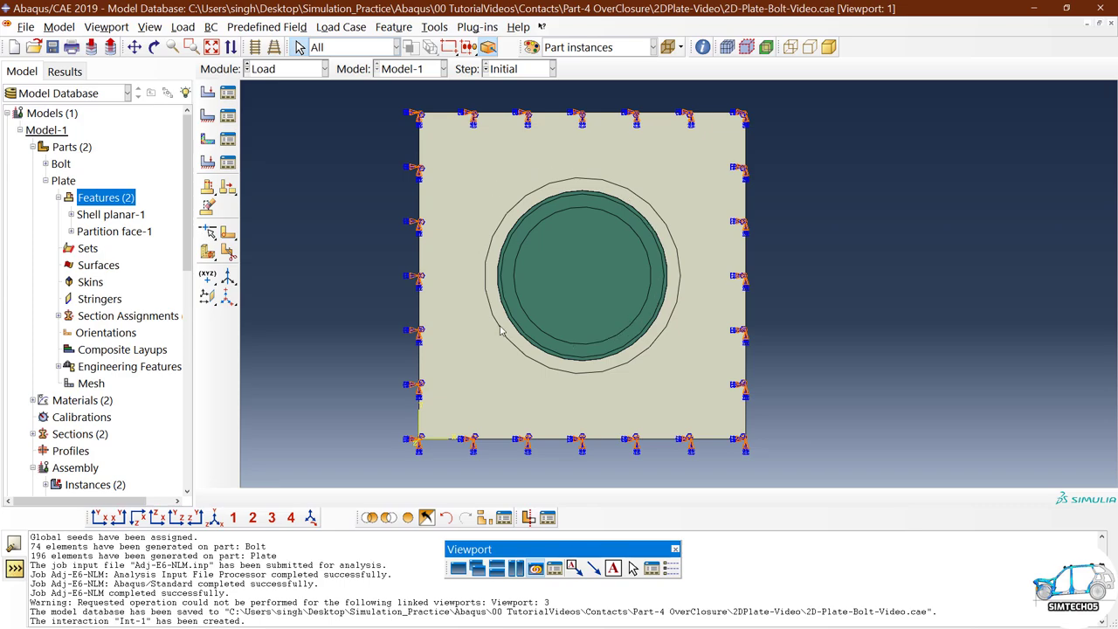
pyautogui.click(477, 276)
pyautogui.middleClick(367, 268)
# In the Mesh module, examine the bolt's mesh and global seed size, the plate's mesh and the meshed assembly.
pyautogui.click(272, 76)
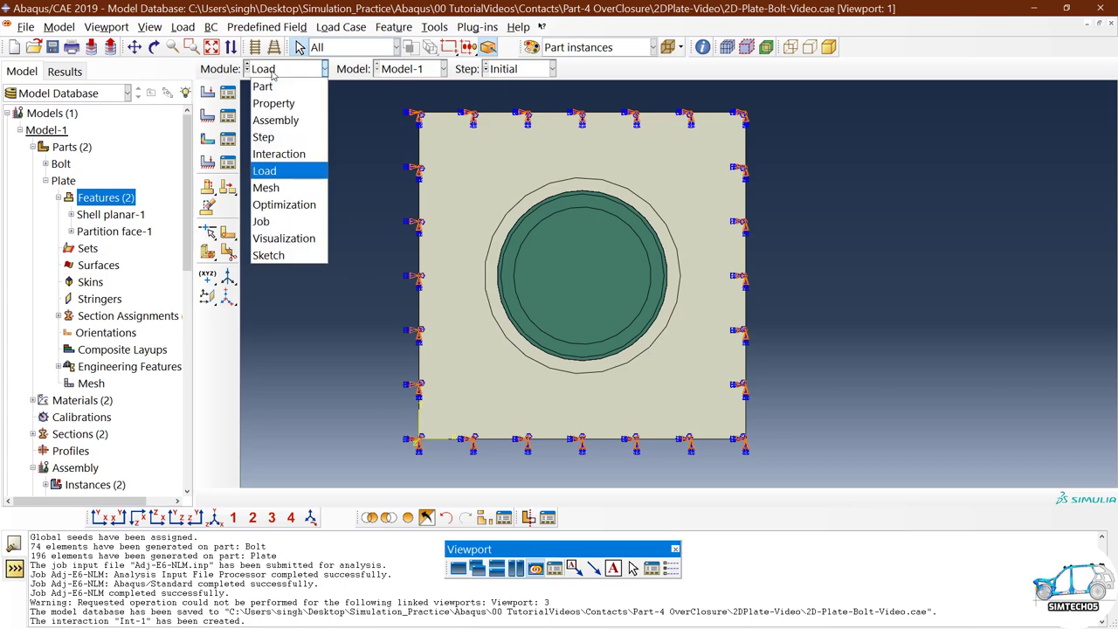
pyautogui.click(278, 192)
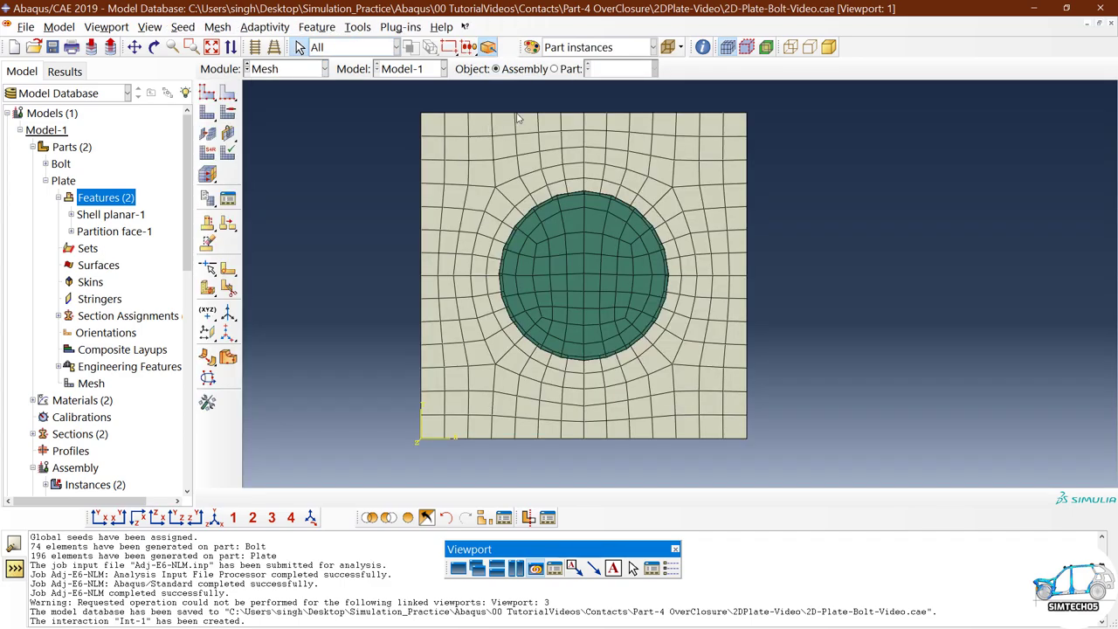
pyautogui.click(569, 69)
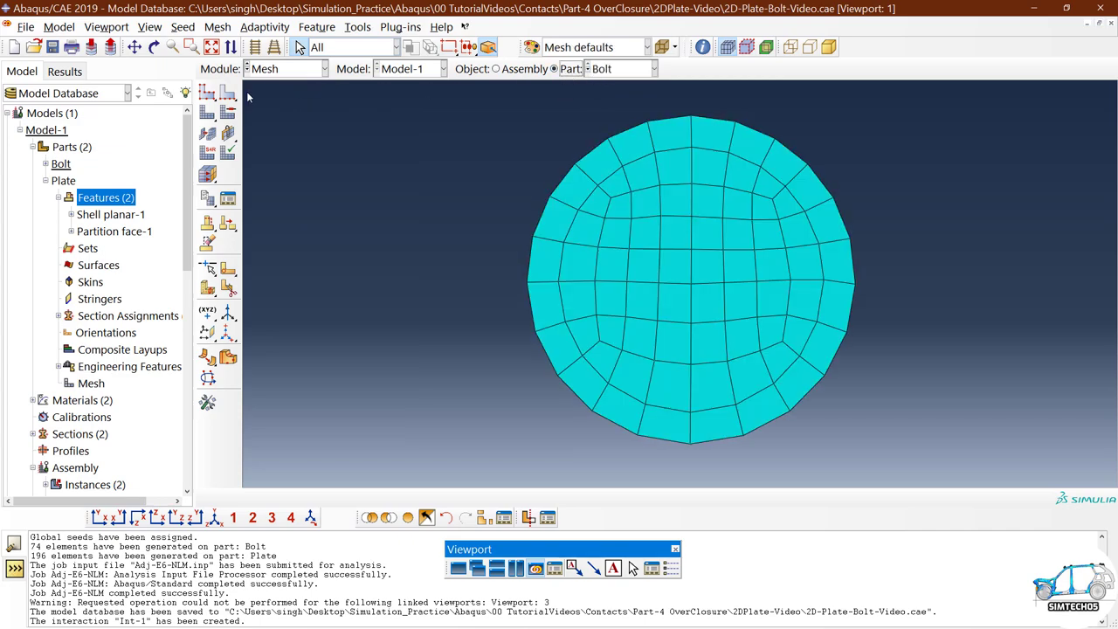
pyautogui.click(207, 91)
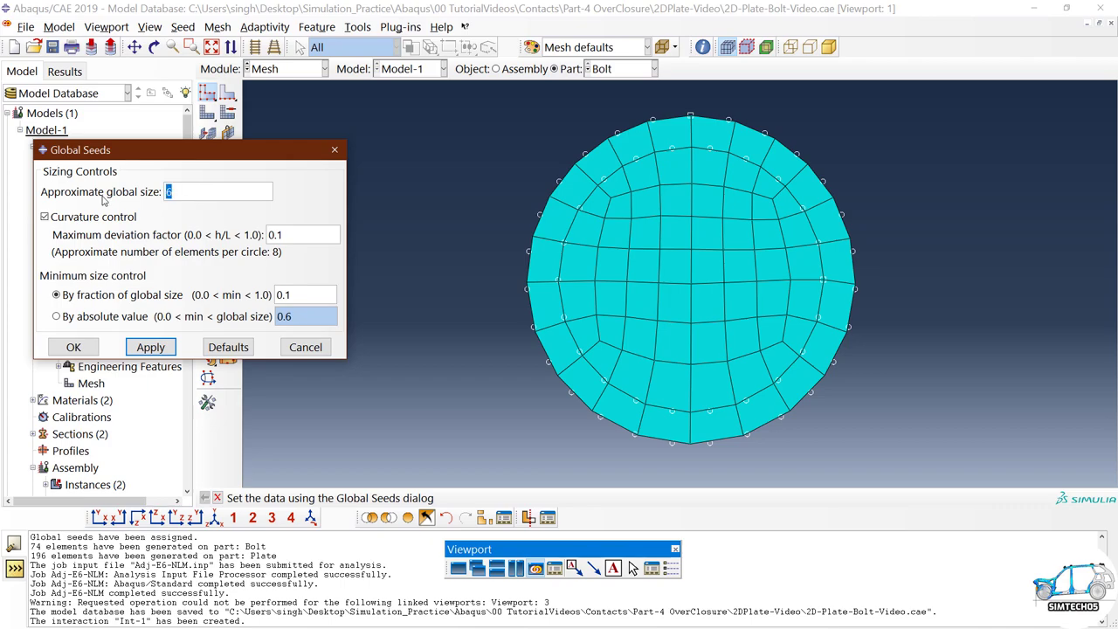
pyautogui.click(76, 347)
pyautogui.click(620, 70)
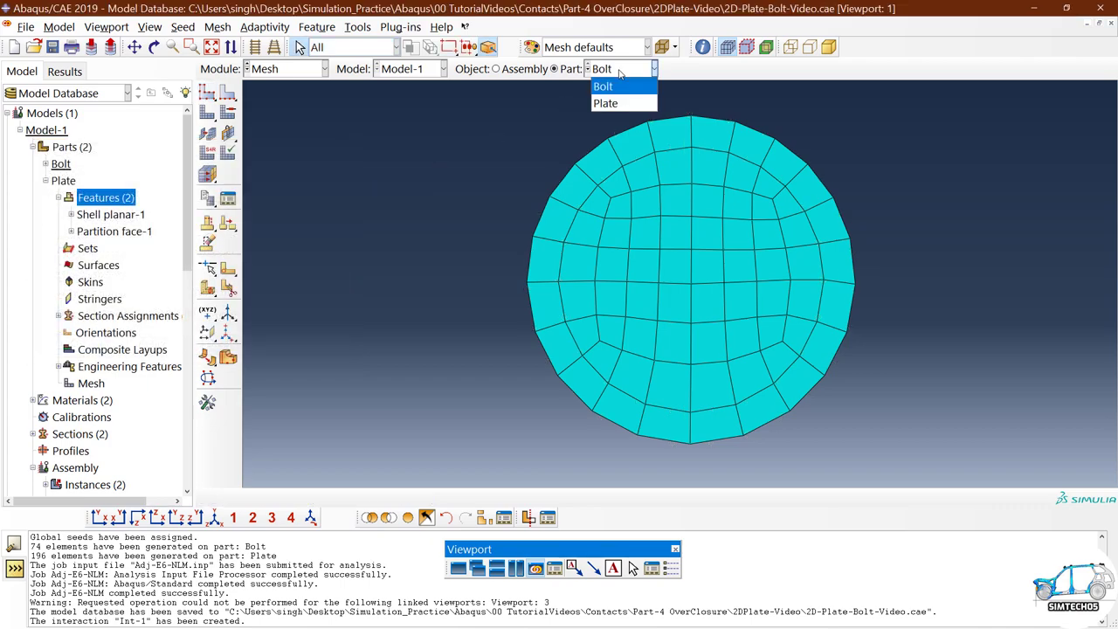
pyautogui.click(605, 103)
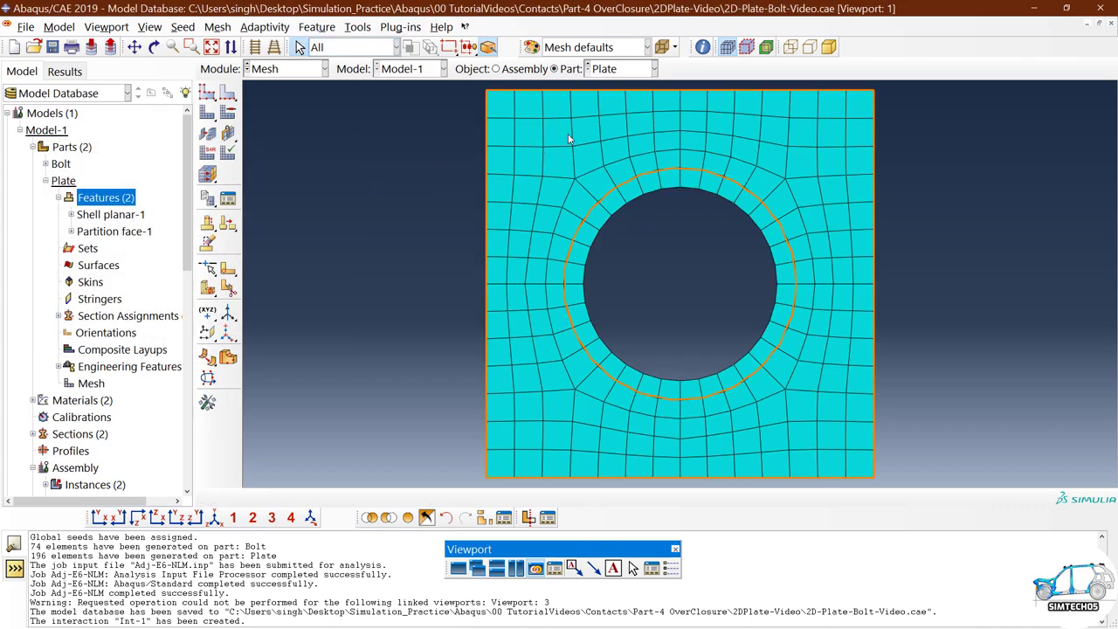
pyautogui.click(509, 70)
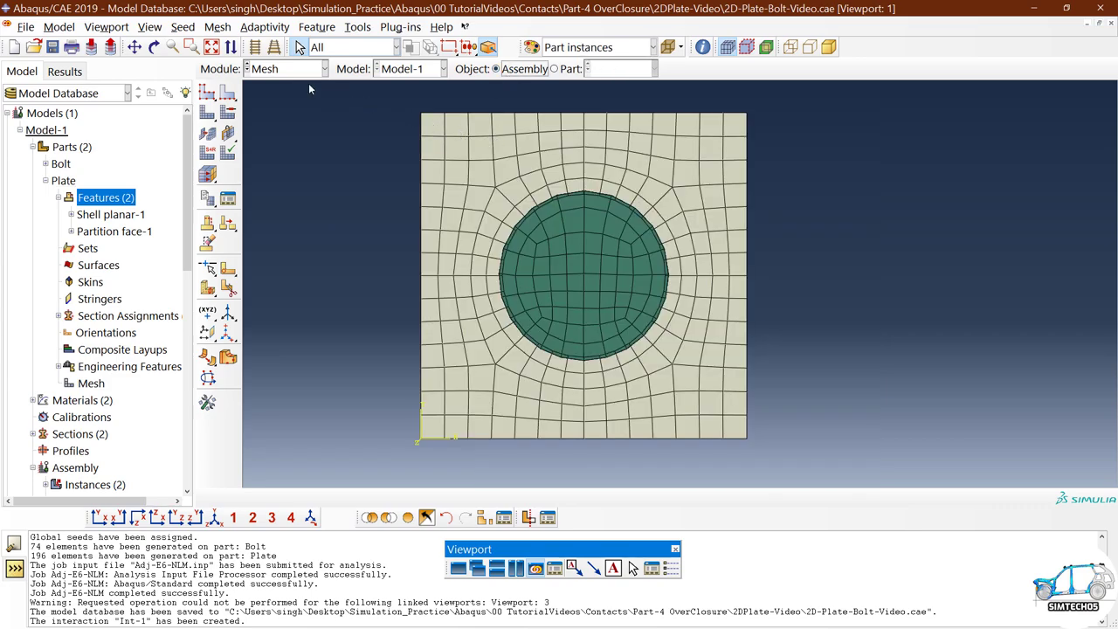
# In the Job module, delete all existing job definitions.
pyautogui.click(275, 69)
pyautogui.click(282, 217)
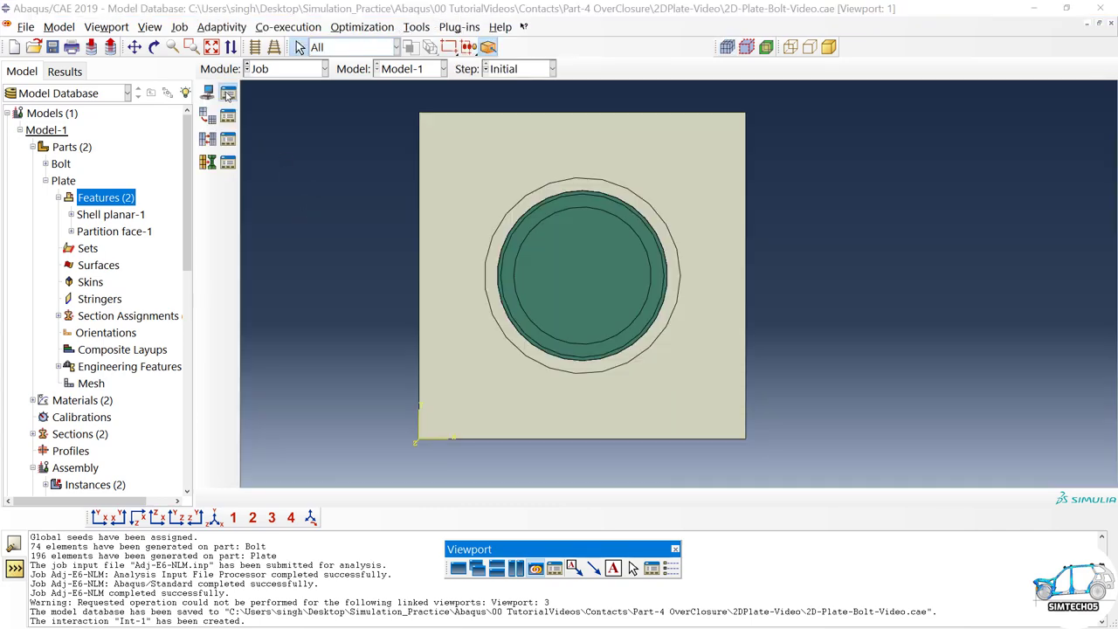
pyautogui.click(227, 94)
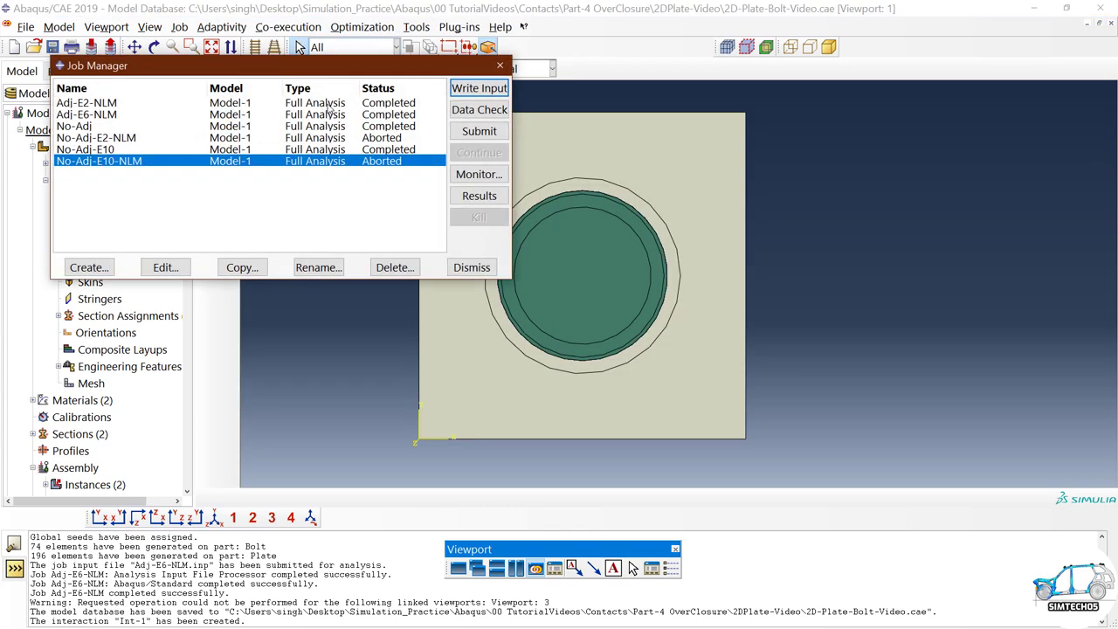
pyautogui.keyDown('shift'); pyautogui.click(252, 103); pyautogui.keyUp('shift')
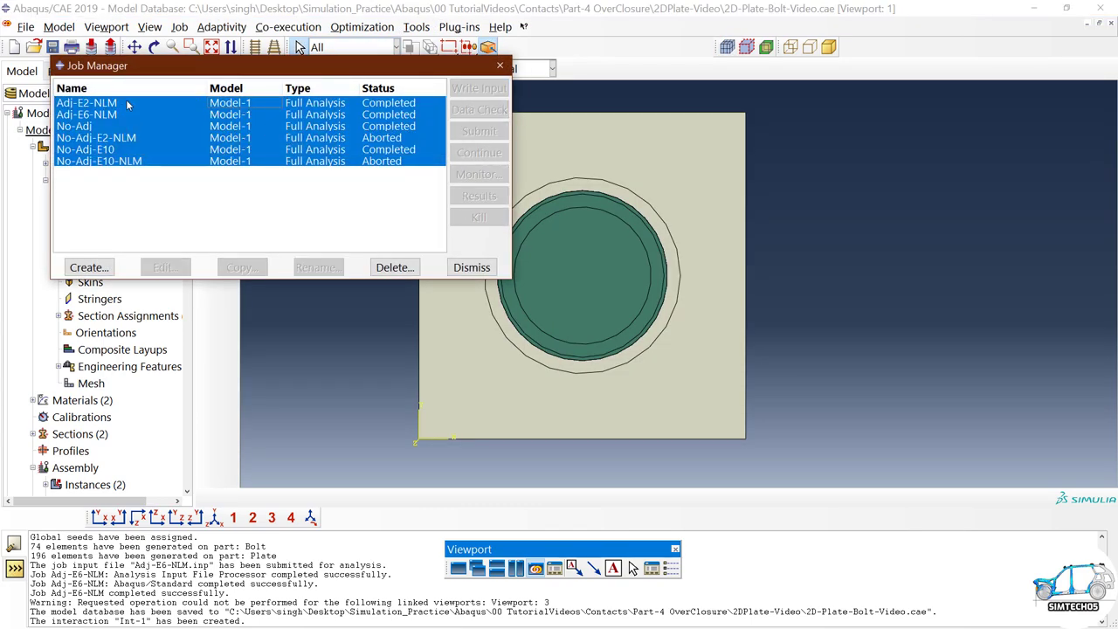
pyautogui.click(395, 267)
pyautogui.click(489, 362)
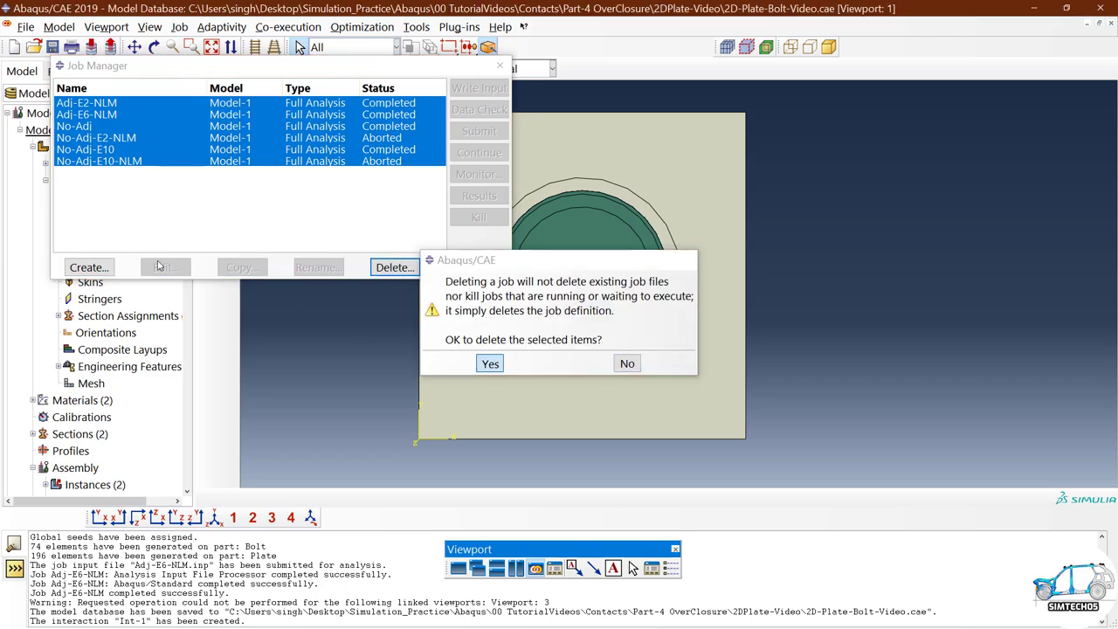
# Create an analysis job named No-Adj-E6-LM for Model-1 that uses 6 processors.
pyautogui.click(88, 267)
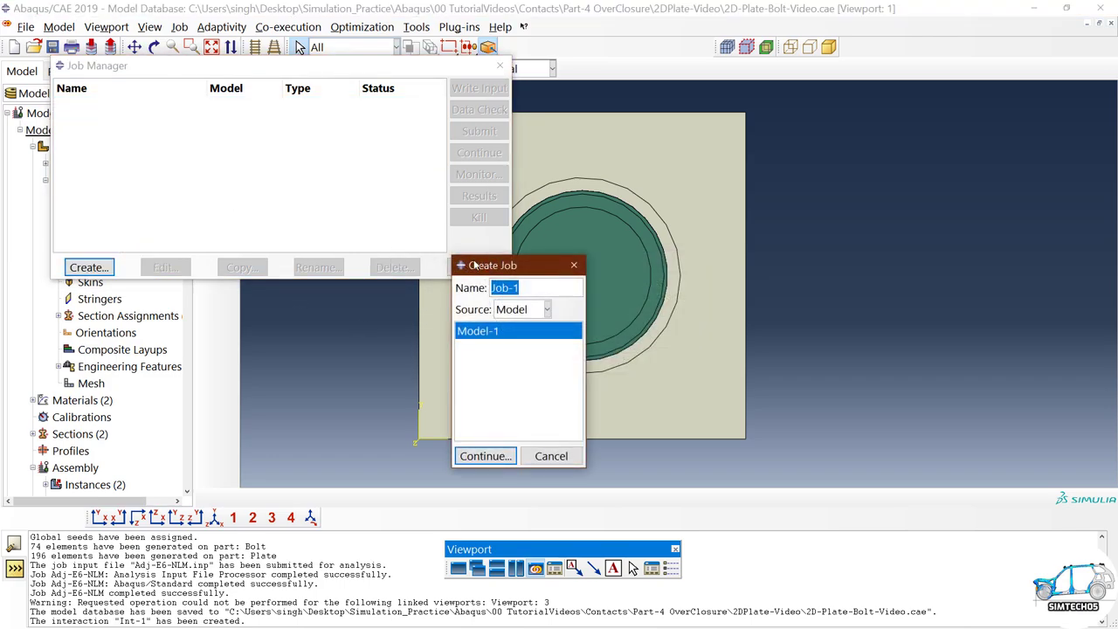
pyautogui.moveTo(492, 266); pyautogui.dragTo(312, 232)
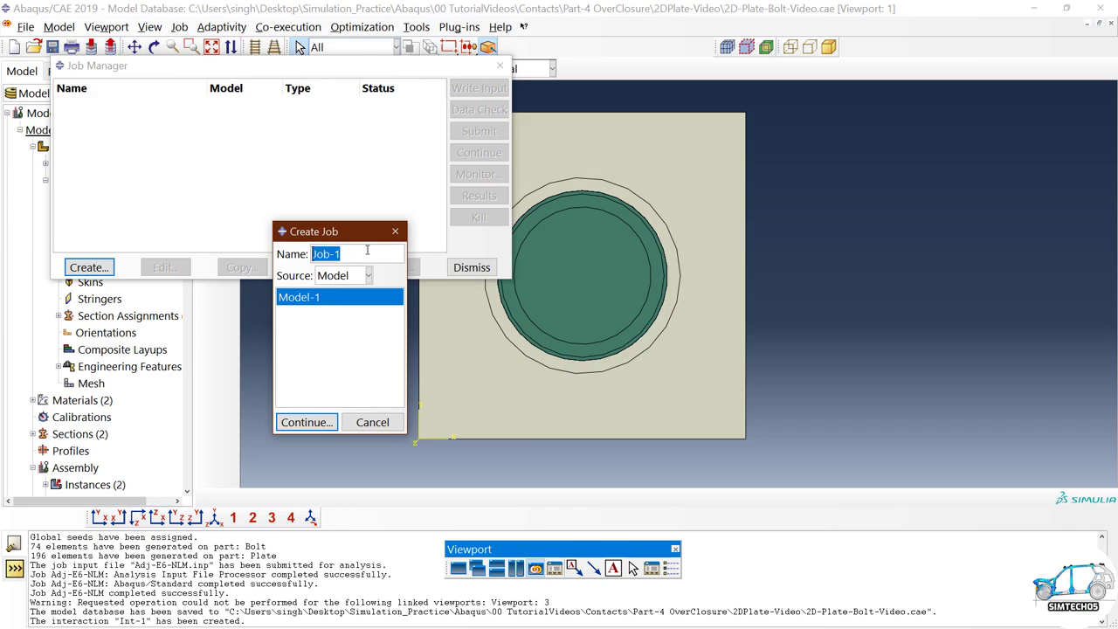
pyautogui.write('No-Adj-E6-LM')
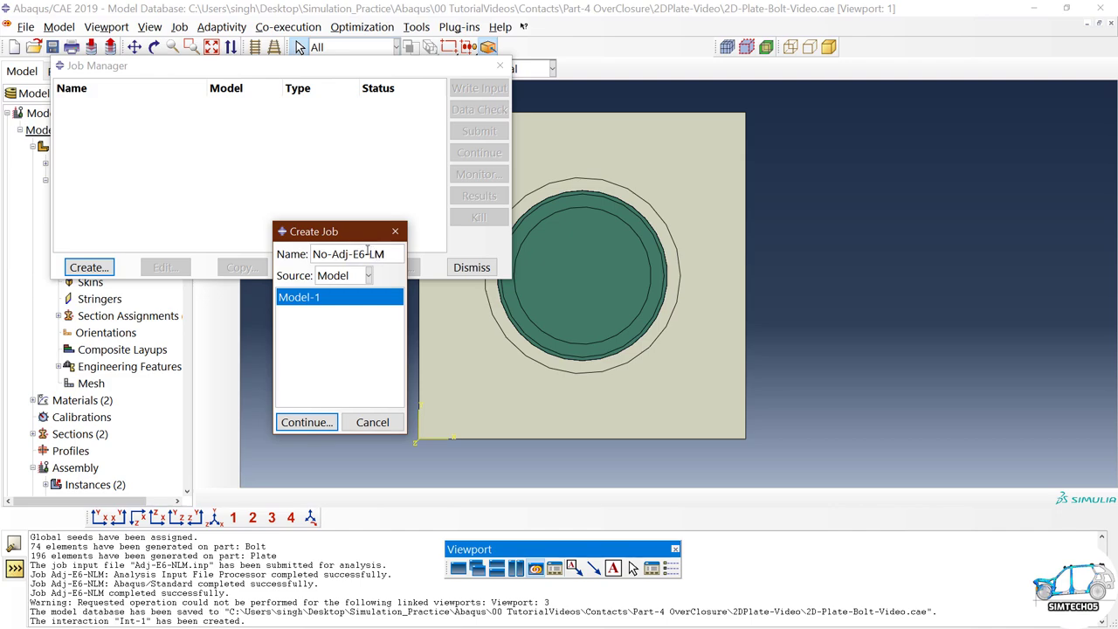
pyautogui.click(319, 424)
pyautogui.click(751, 152)
pyautogui.click(672, 171)
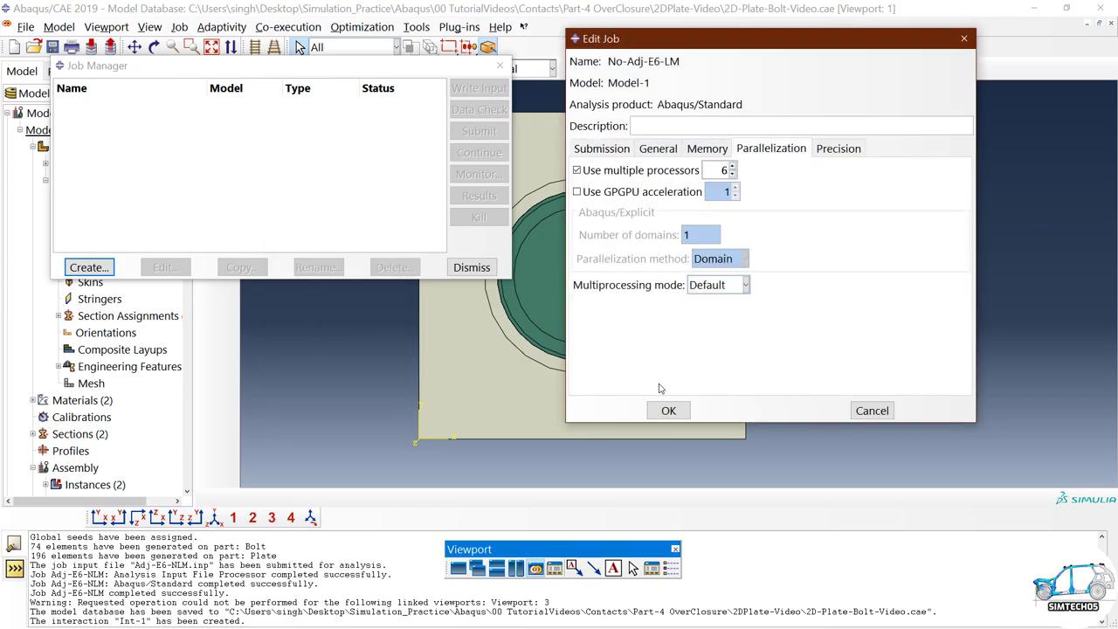
pyautogui.click(668, 411)
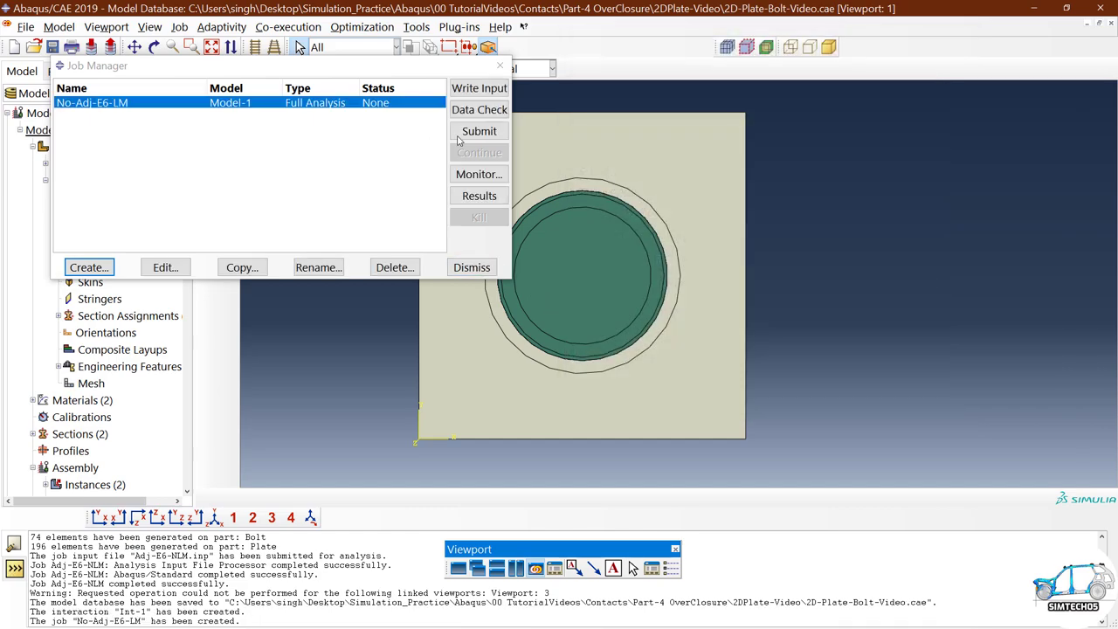
# Submit the No-Adj-E6-LM job and monitor its progress.
pyautogui.click(478, 132)
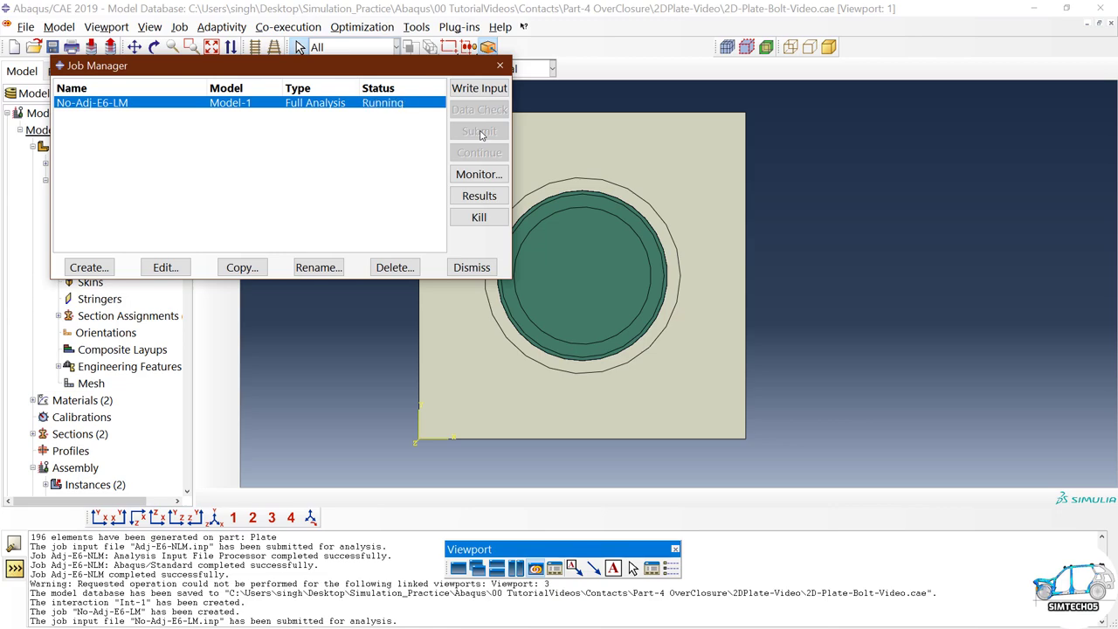
pyautogui.click(481, 175)
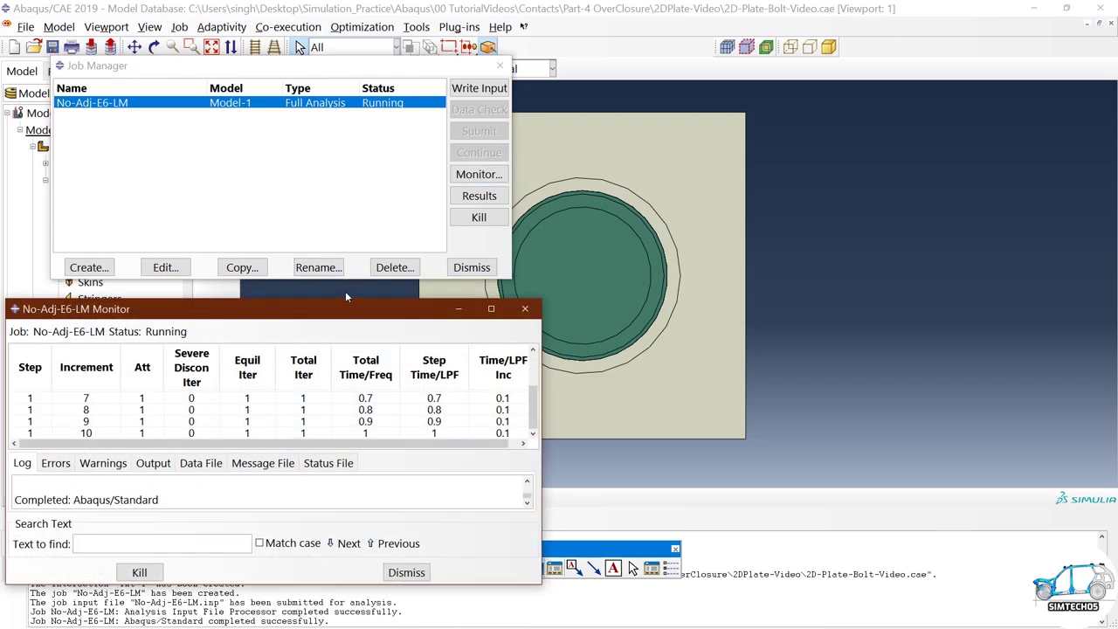
pyautogui.moveTo(354, 319); pyautogui.dragTo(506, 75)
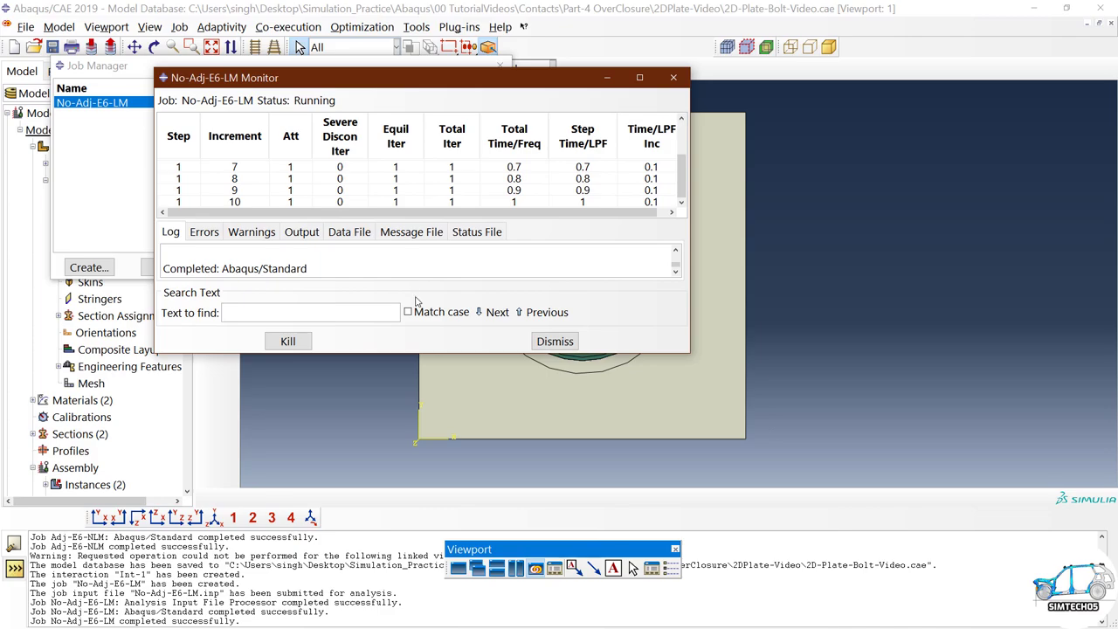
# Enlarge the job monitor to review all increments and iterations of No-Adj-E6-LM, and close the monitor and the job manager.
pyautogui.moveTo(419, 353); pyautogui.dragTo(407, 450)
pyautogui.moveTo(411, 216); pyautogui.dragTo(410, 298)
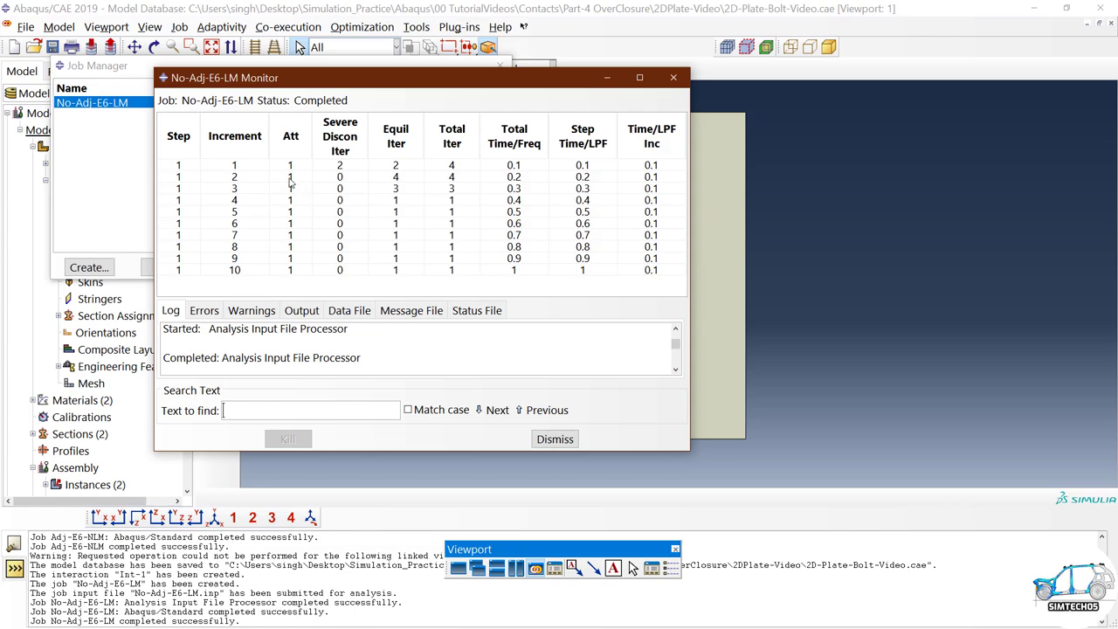
pyautogui.click(559, 439)
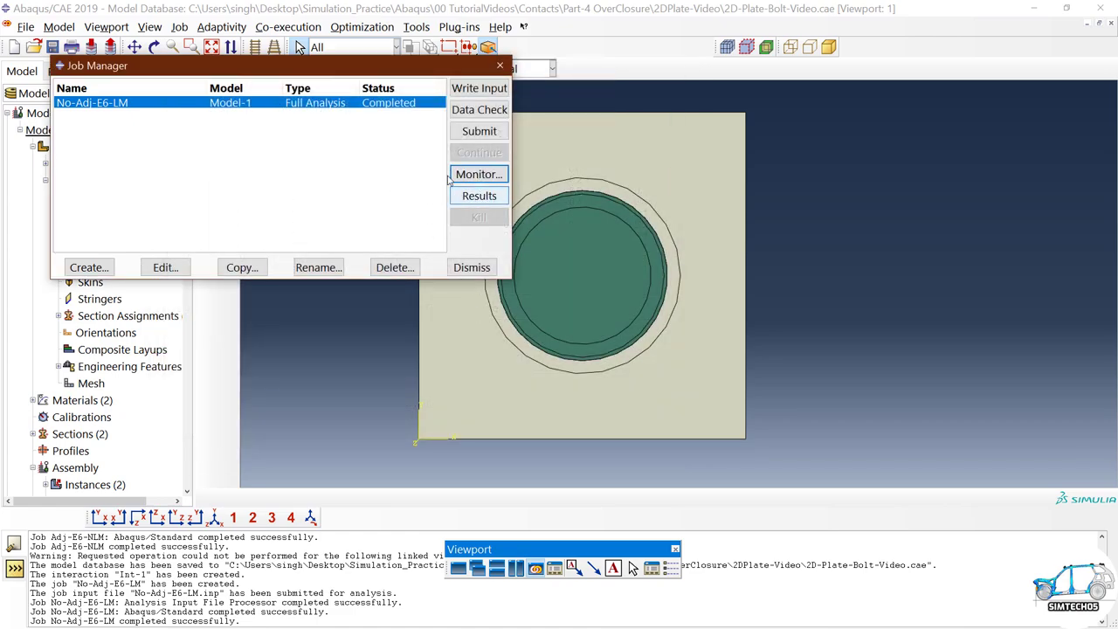
pyautogui.click(471, 267)
# In the Visualization module, close all four open output databases, from No-Adj.odb to the last Adj-E6 result.
pyautogui.click(284, 70)
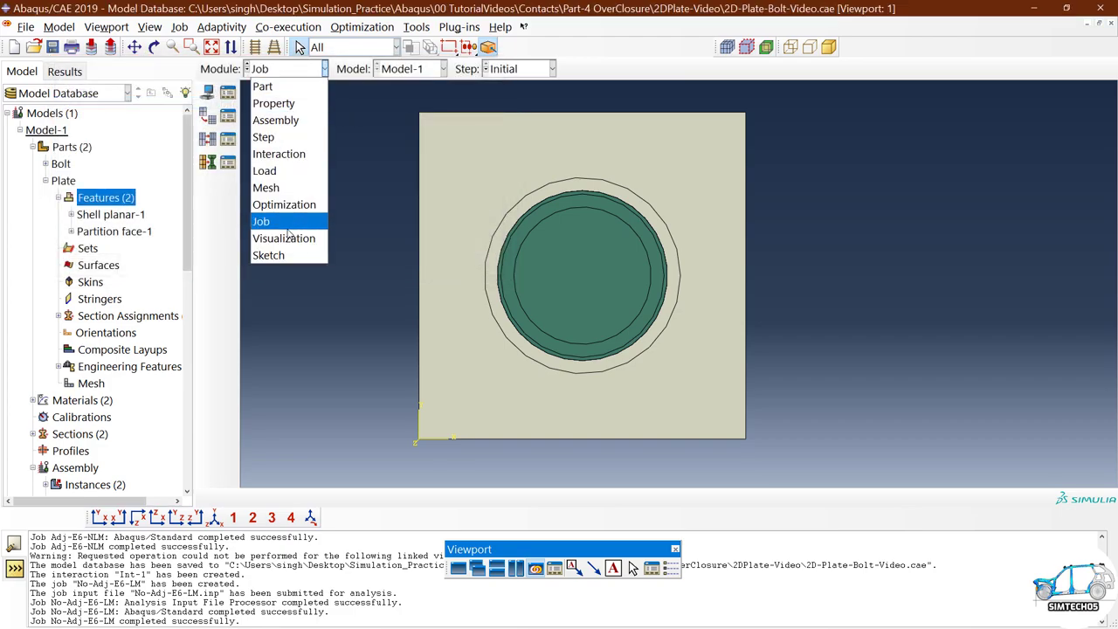
pyautogui.click(288, 238)
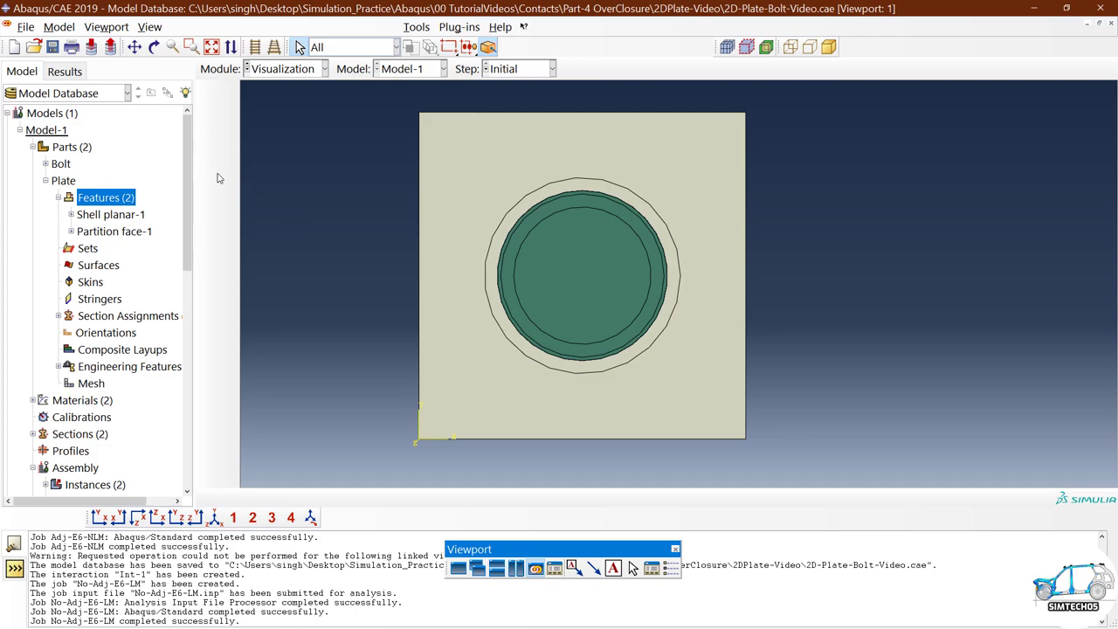
pyautogui.click(79, 147)
pyautogui.click(78, 131)
pyautogui.keyDown('shift'); pyautogui.click(77, 181); pyautogui.keyUp('shift')
pyautogui.rightClick(77, 182)
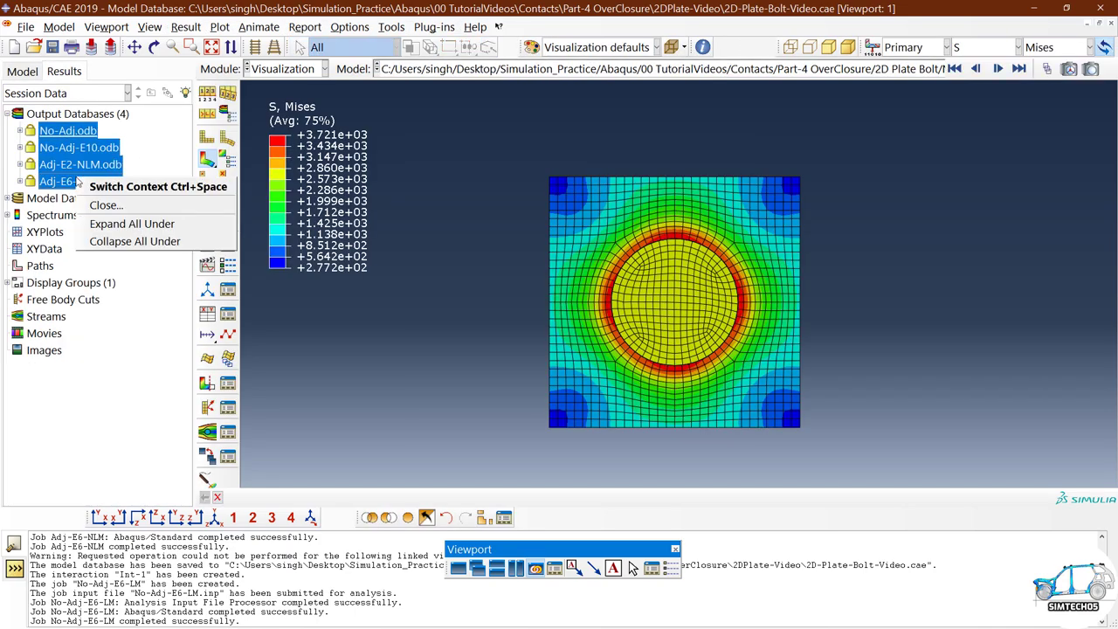
pyautogui.click(105, 205)
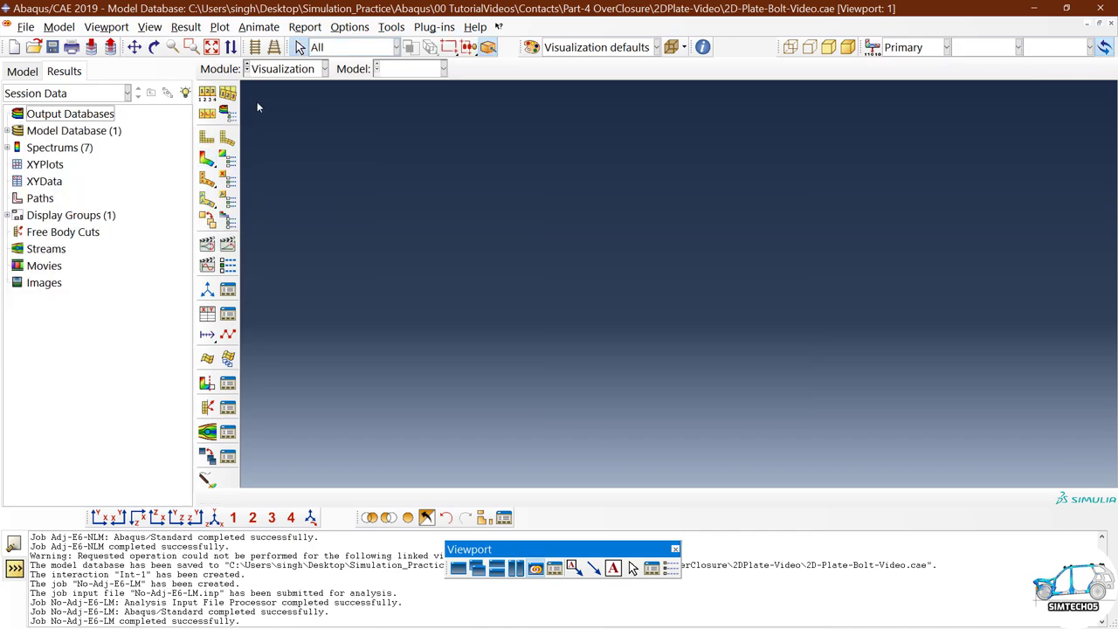
# Return to the Job module and open the results of the No-Adj-E6-LM job.
pyautogui.click(273, 70)
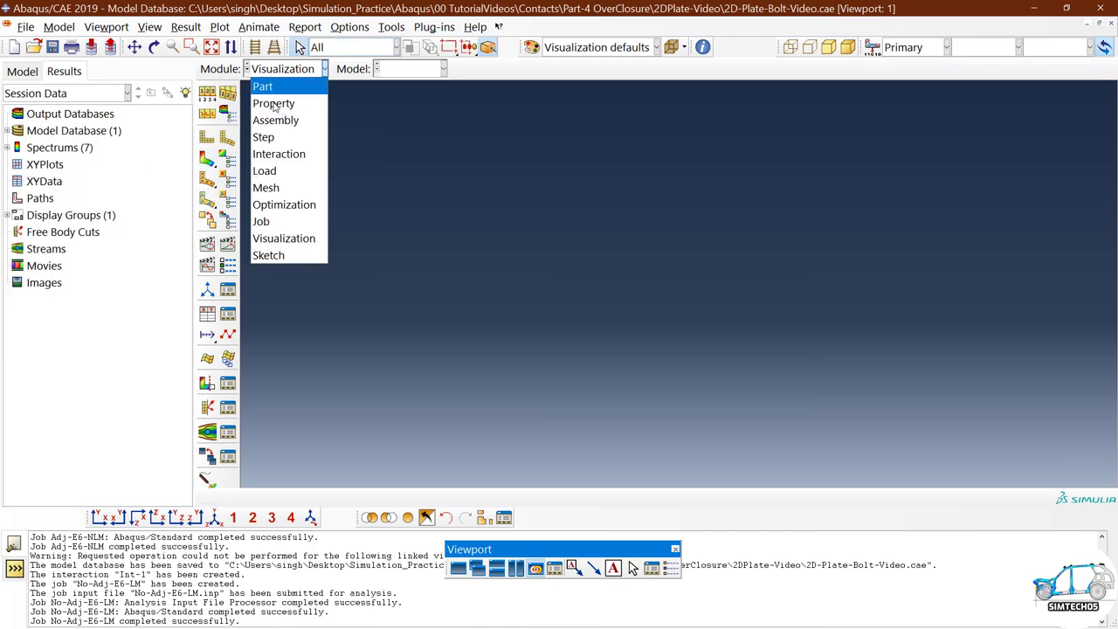
pyautogui.click(280, 222)
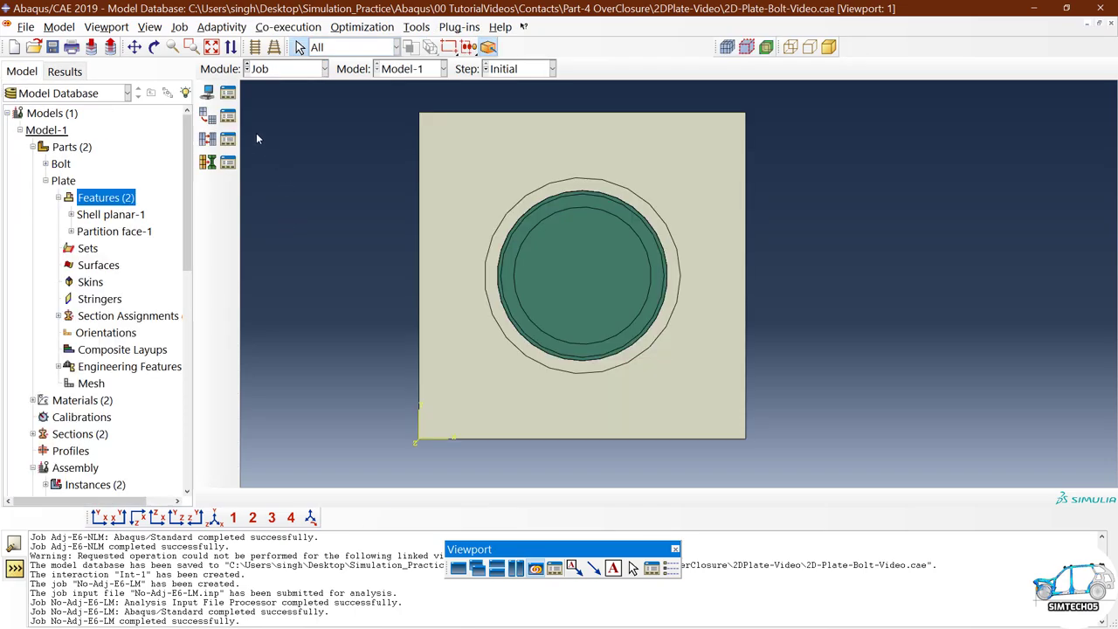
pyautogui.click(227, 92)
pyautogui.click(486, 197)
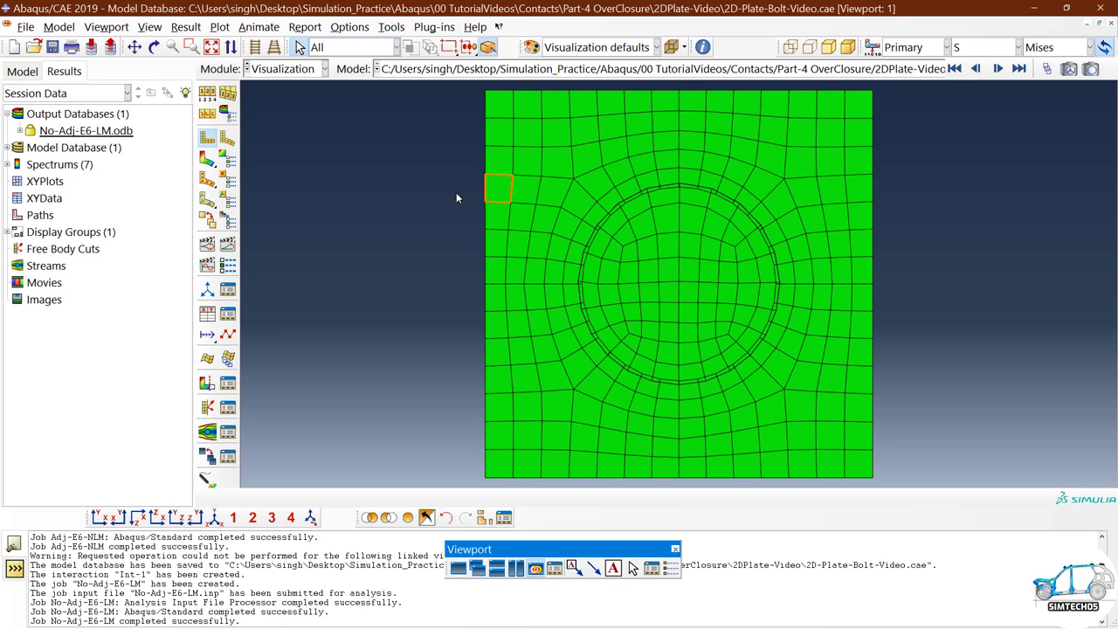
# Plot the Mises stress contours on the deformed shape and examine the contact boundary between bolt and plate.
pyautogui.scroll(1, 455, 192)
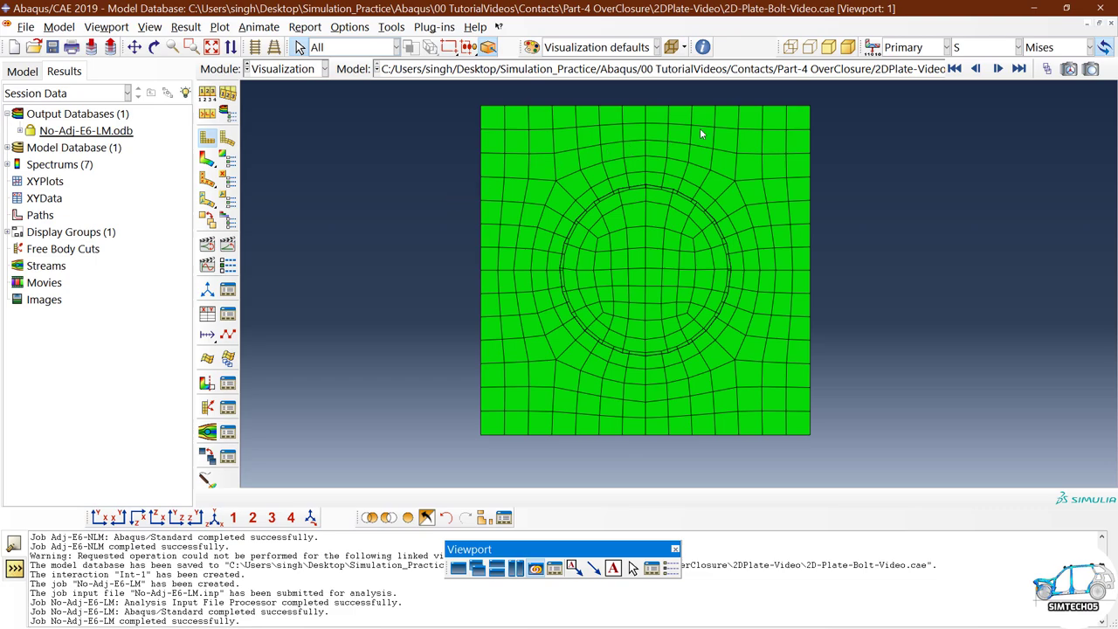
pyautogui.click(207, 158)
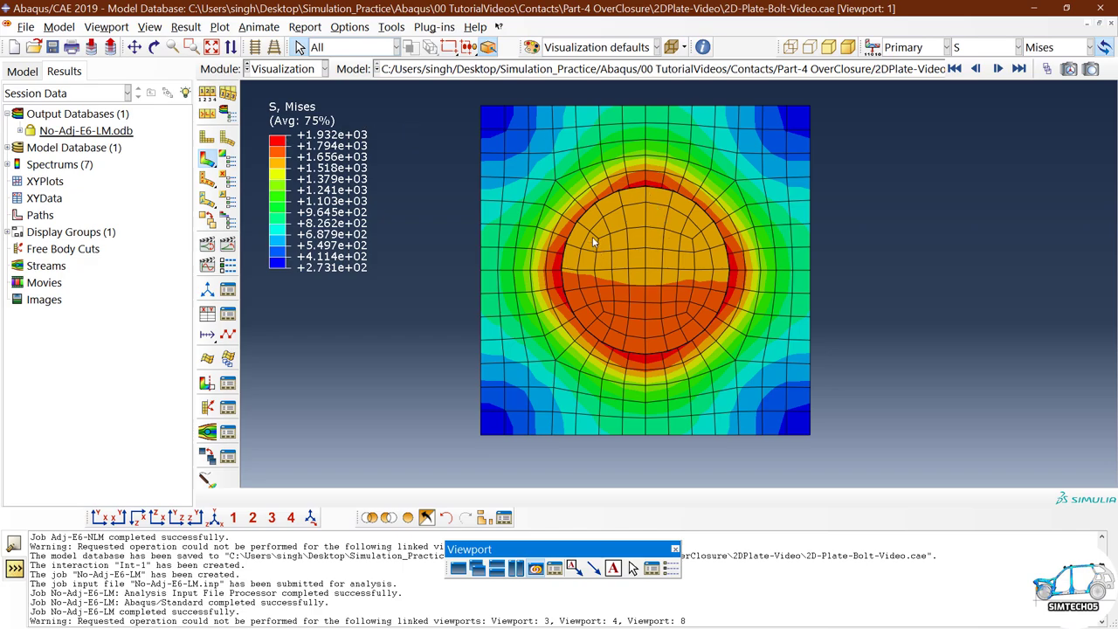
pyautogui.scroll(5, 602, 218)
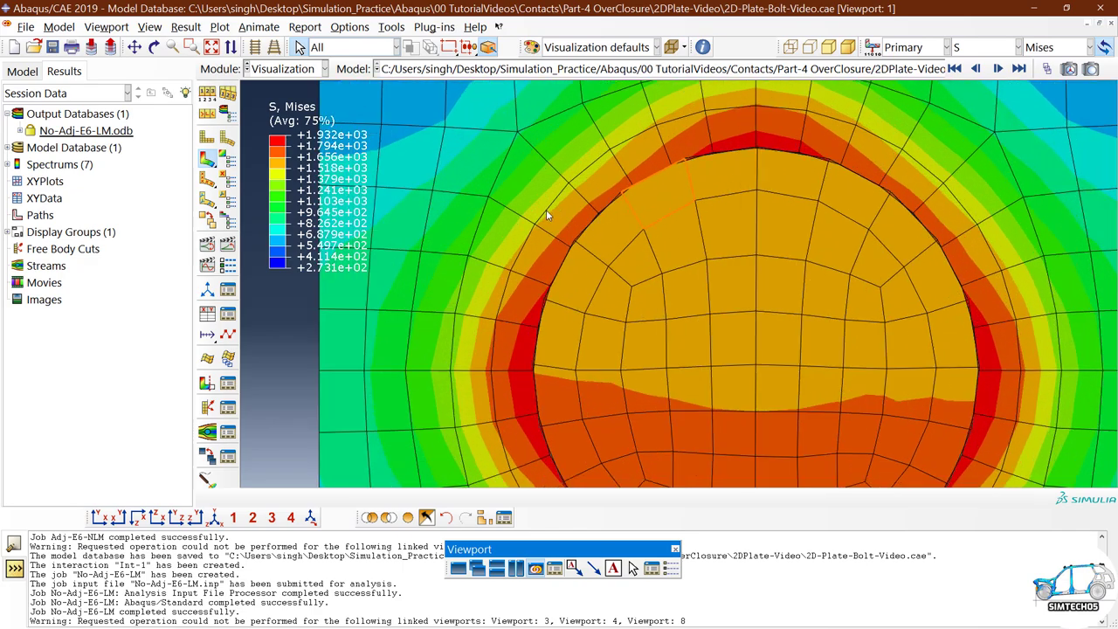
pyautogui.scroll(2, 619, 191)
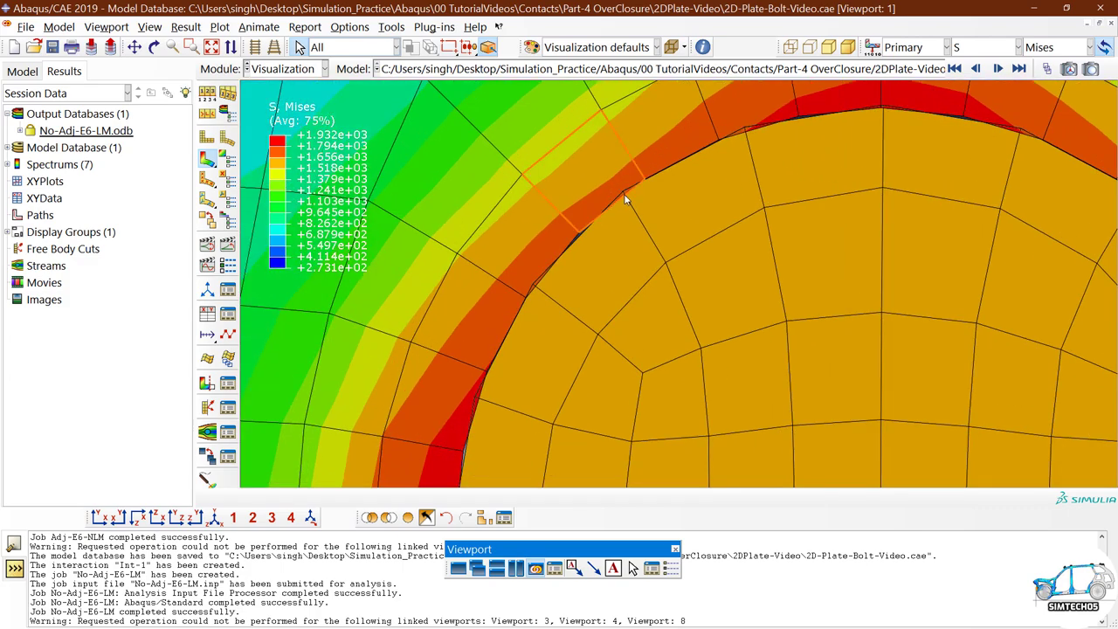
pyautogui.scroll(-3, 625, 200)
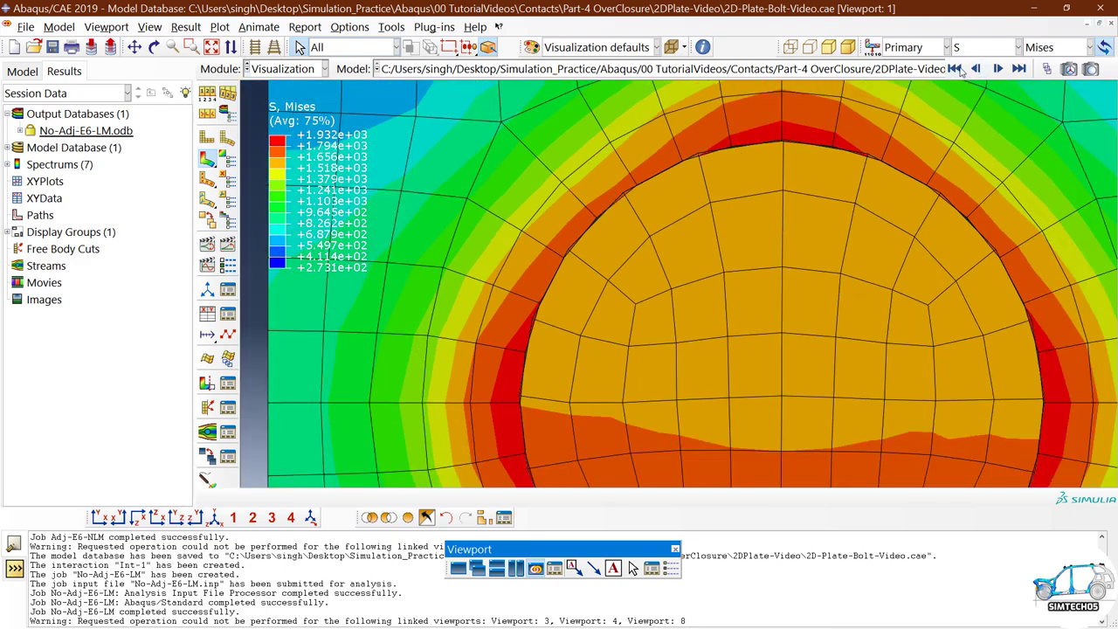
# Show the first frame as a deformed shape plot with colour coding by part instances.
pyautogui.click(955, 69)
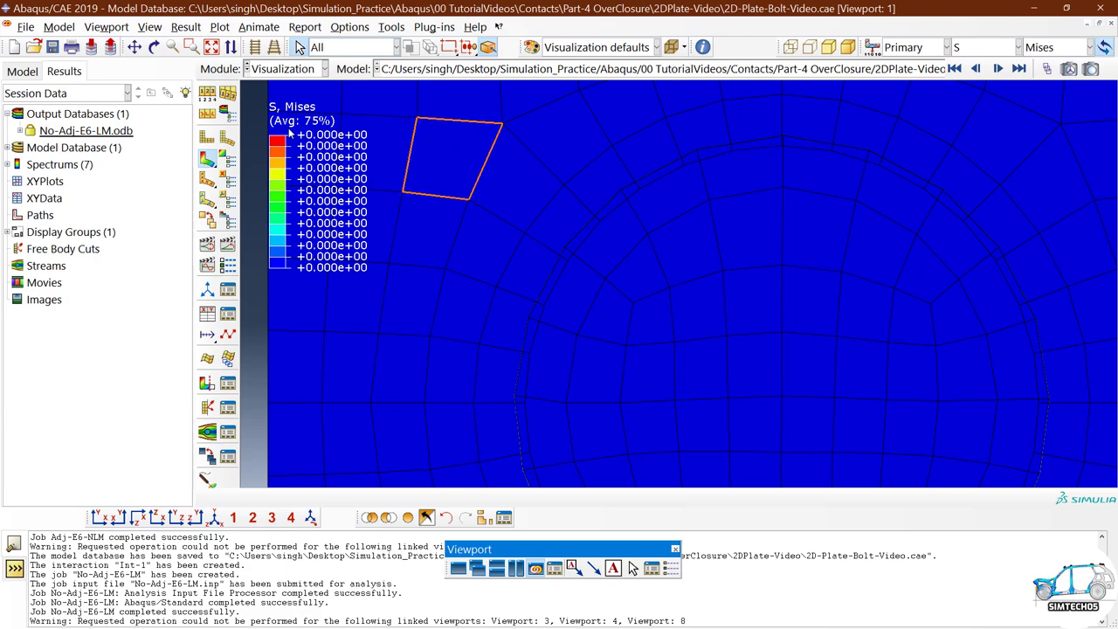
pyautogui.click(229, 138)
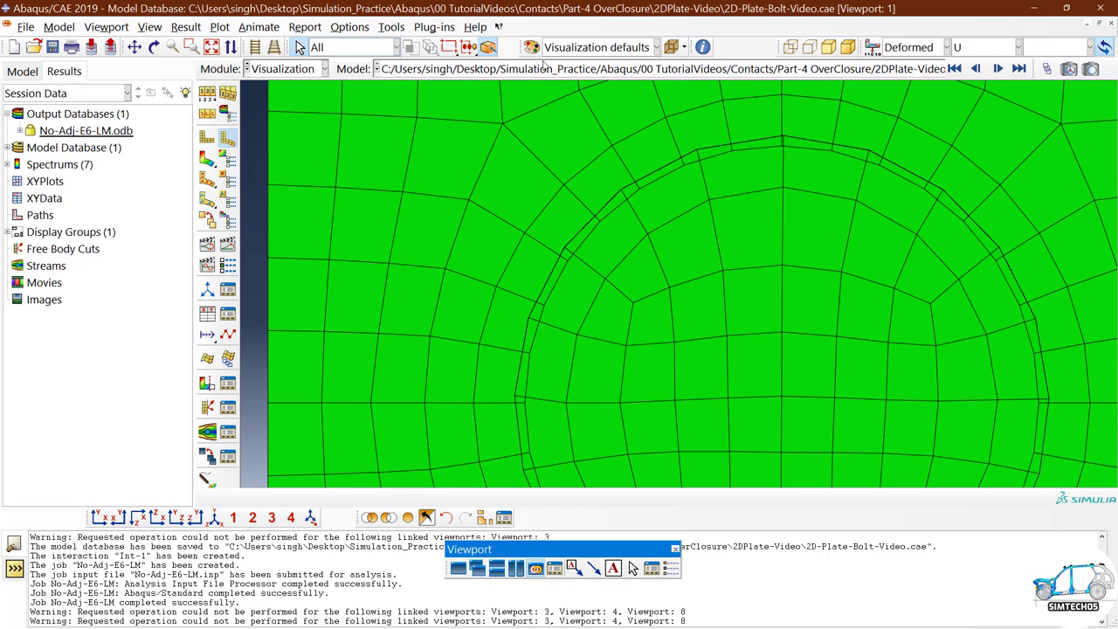
pyautogui.click(588, 50)
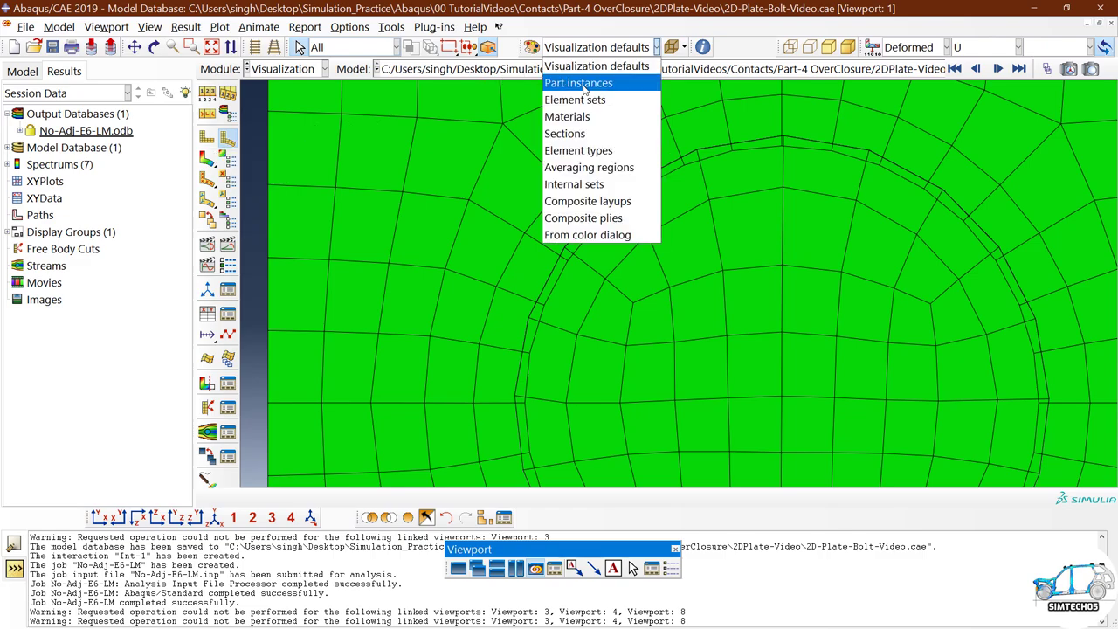
pyautogui.click(583, 85)
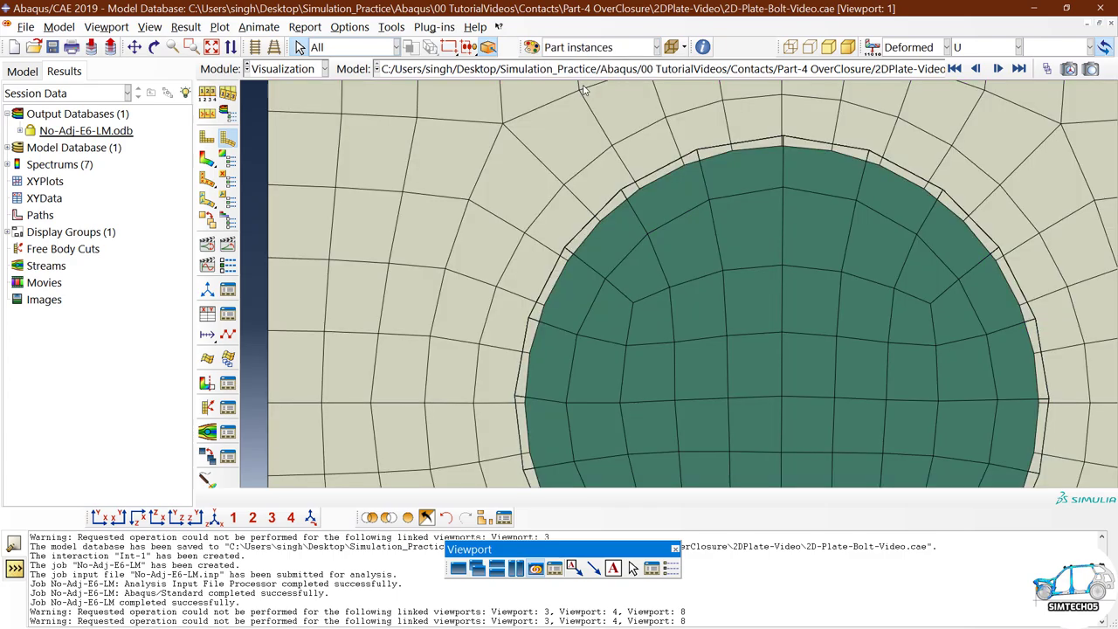
# Advance the deformed shape from the first frame and examine how the overclosure between bolt and plate is resolved.
pyautogui.click(1001, 69)
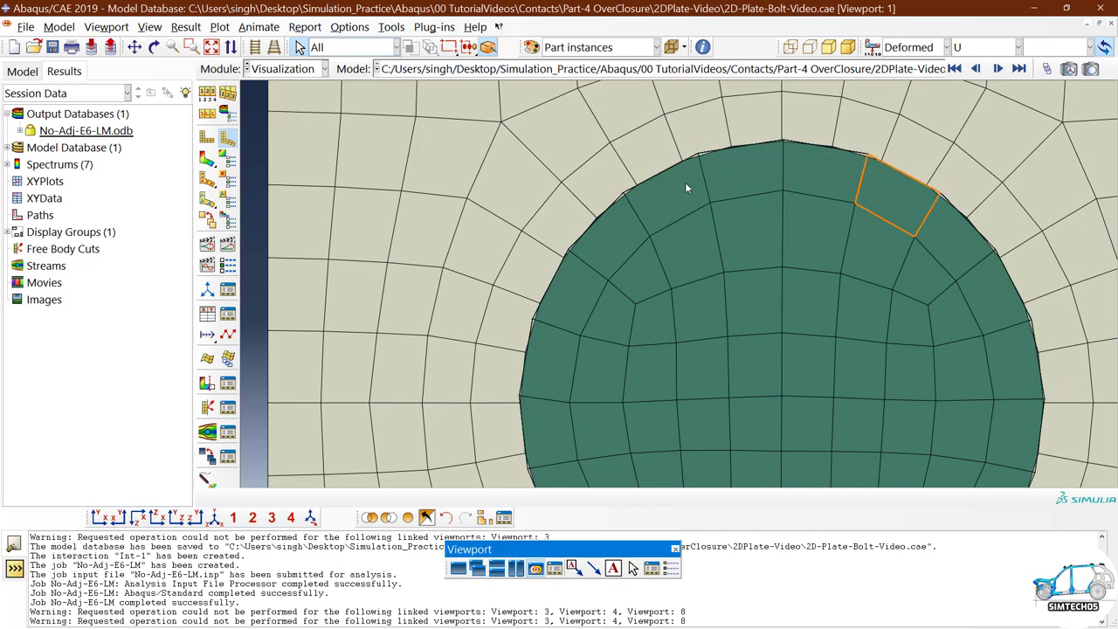
pyautogui.scroll(-3, 645, 181)
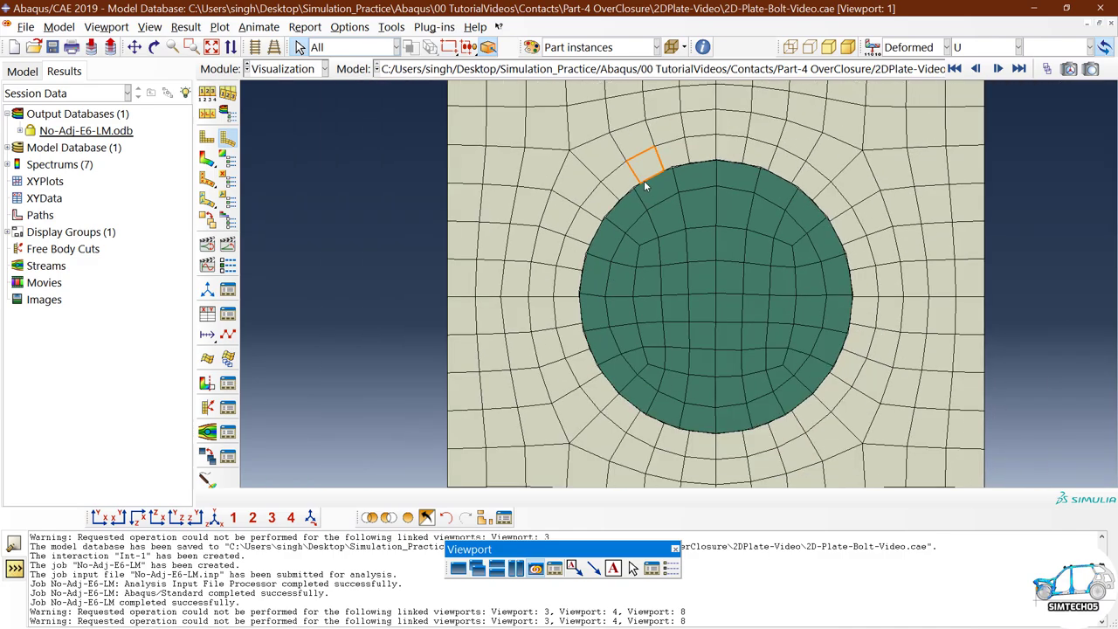
pyautogui.scroll(-2, 643, 180)
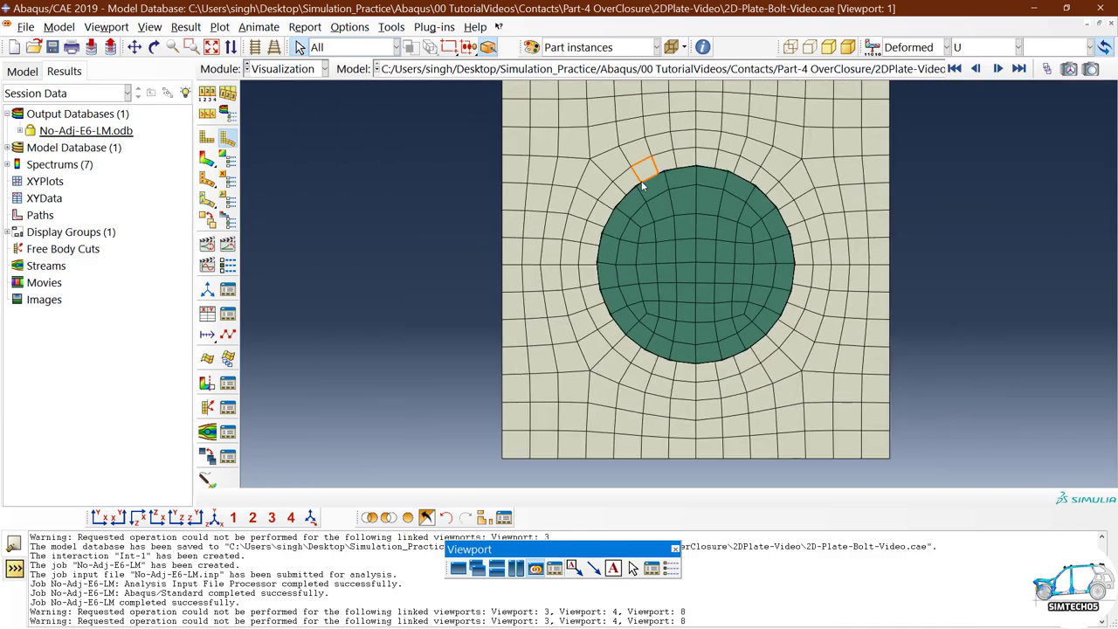
pyautogui.scroll(-1, 780, 147)
pyautogui.scroll(1, 700, 158)
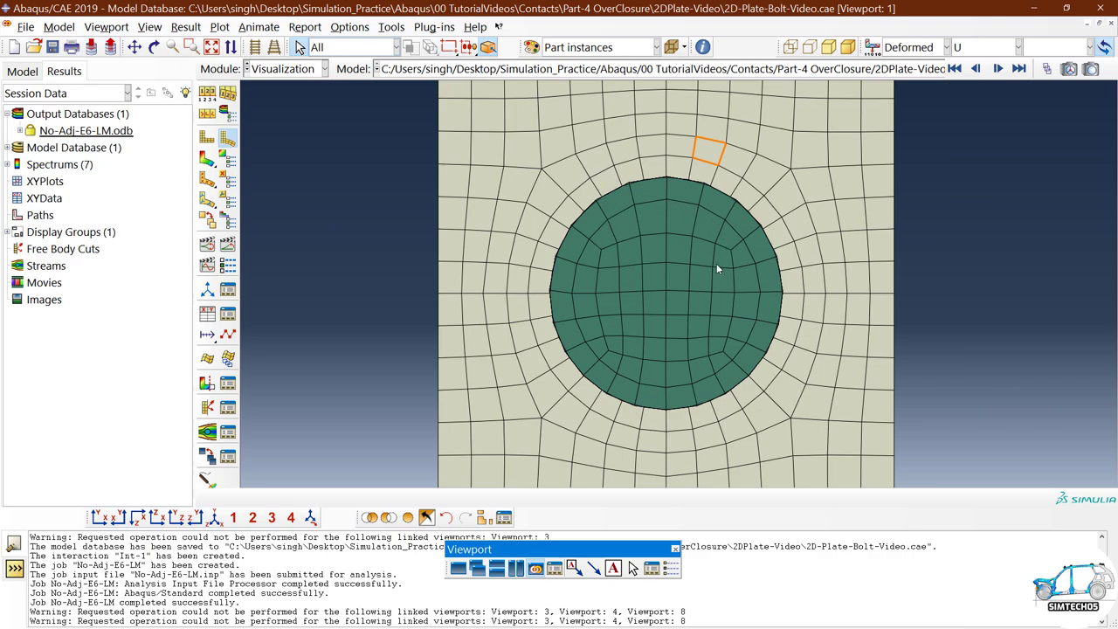
pyautogui.scroll(1, 694, 262)
pyautogui.scroll(-1, 681, 253)
pyautogui.click(617, 179)
# Compare the Mises stress contours with the displacement magnitude (U) contours, ending on Mises stress.
pyautogui.click(208, 159)
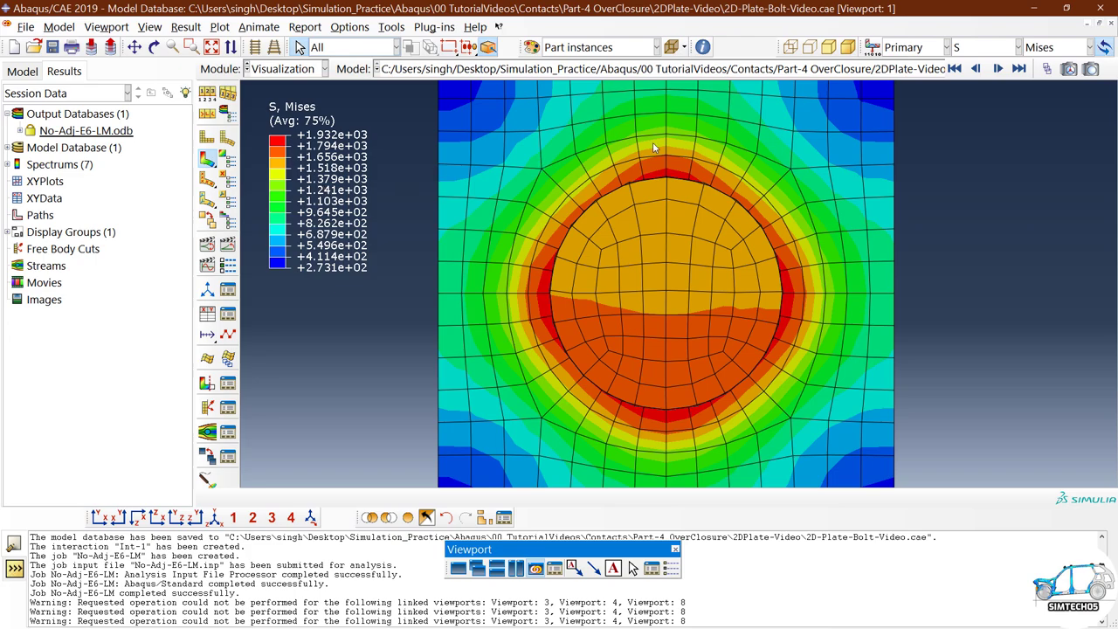
pyautogui.click(1001, 47)
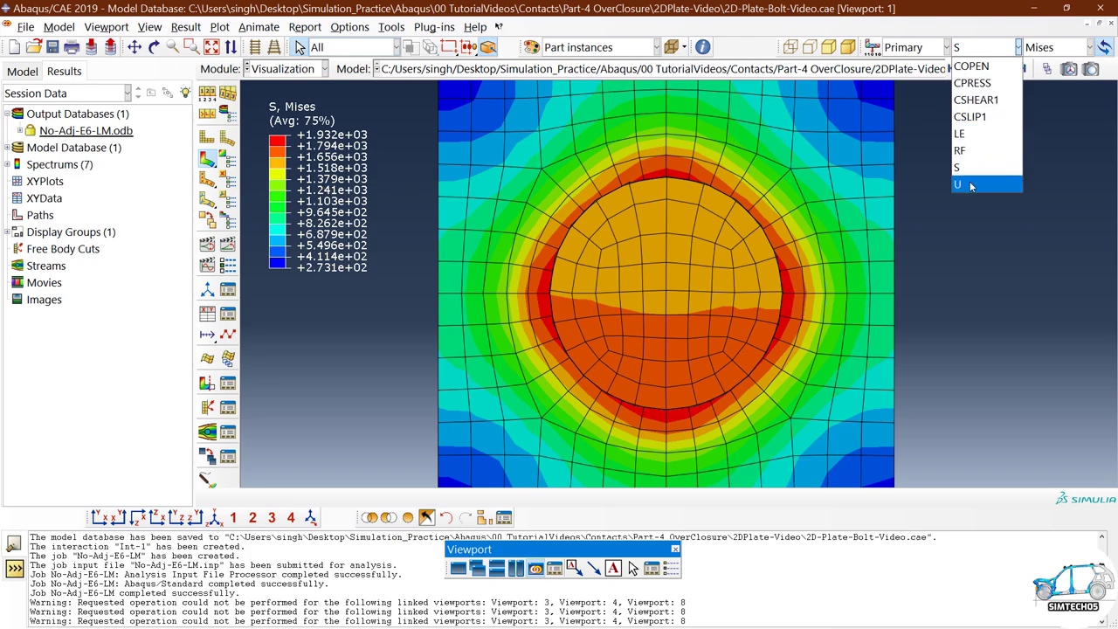
pyautogui.click(969, 182)
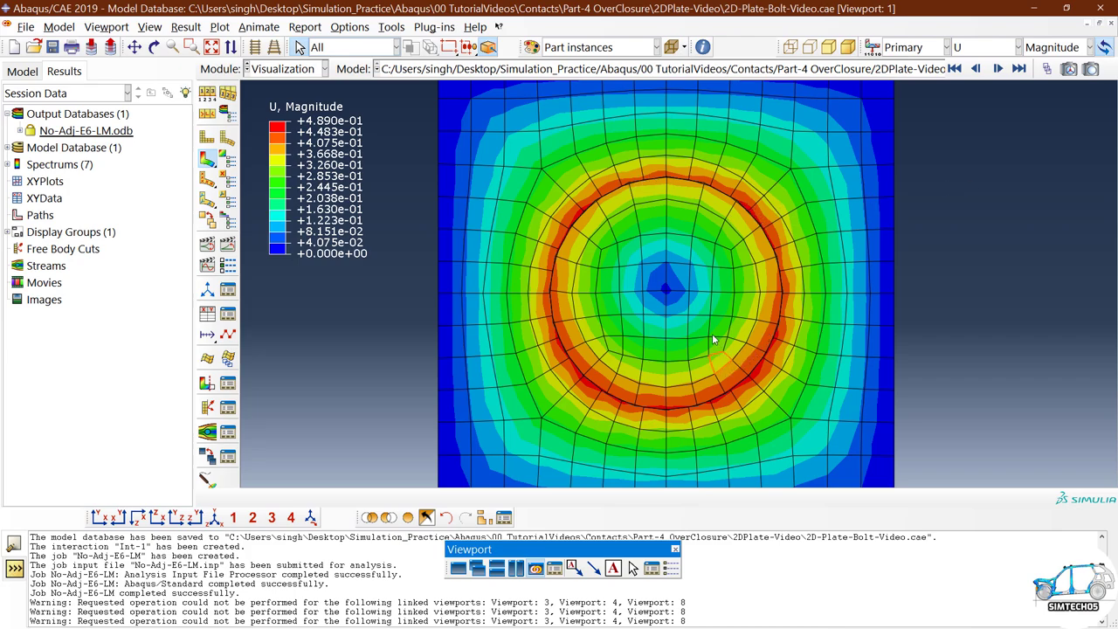
pyautogui.scroll(-2, 710, 339)
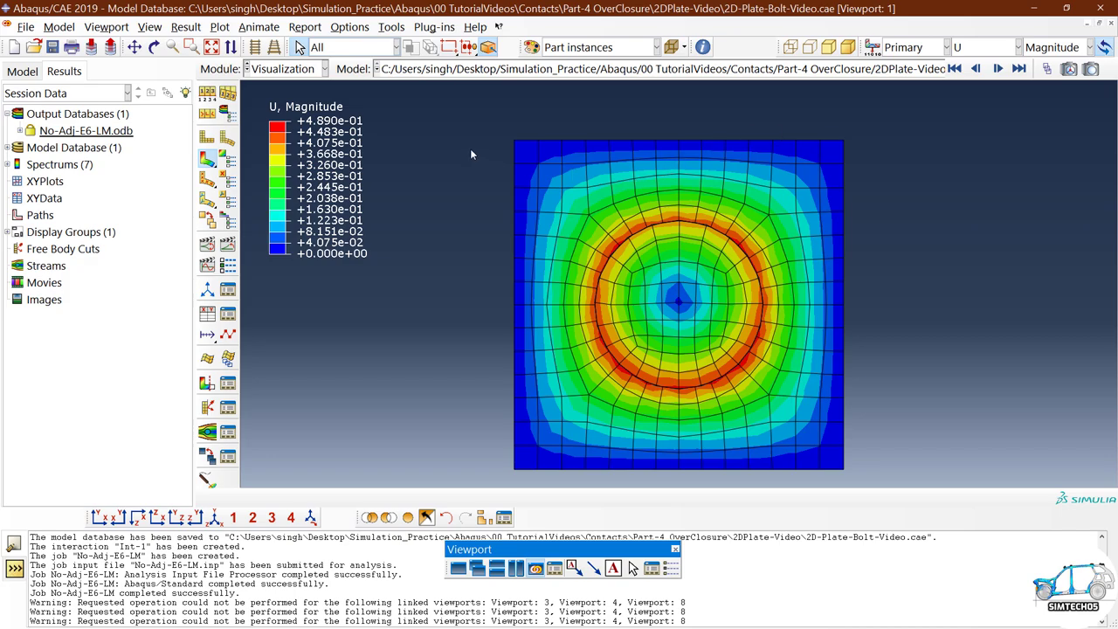
pyautogui.click(963, 48)
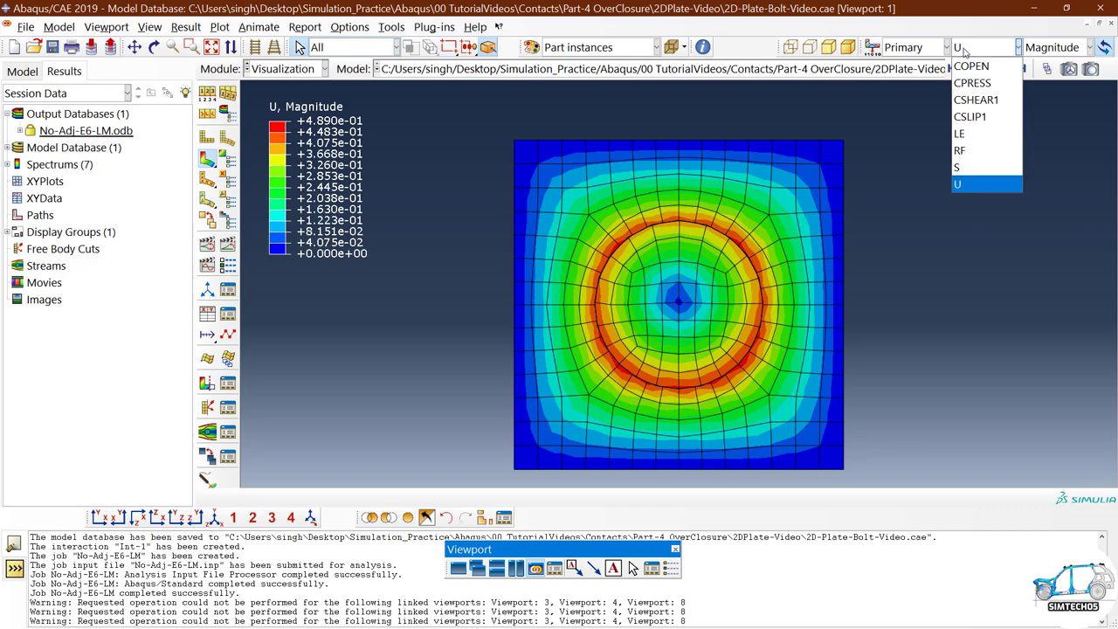
pyautogui.click(965, 163)
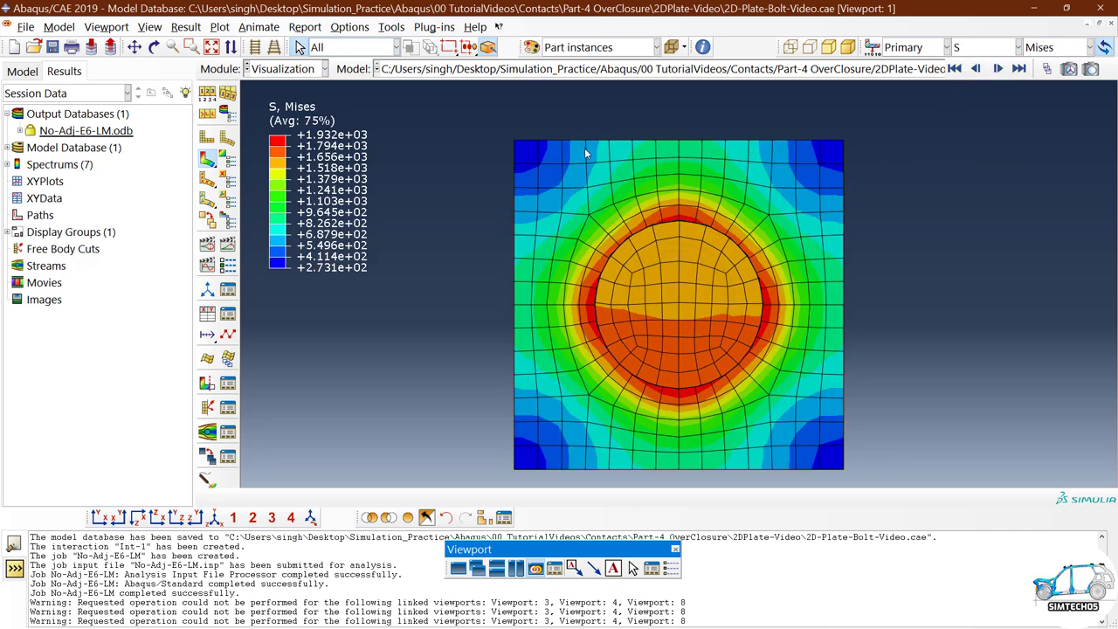
# In the Mesh module, assign a finer global seed size to the plate and remesh it.
pyautogui.click(282, 70)
pyautogui.click(295, 188)
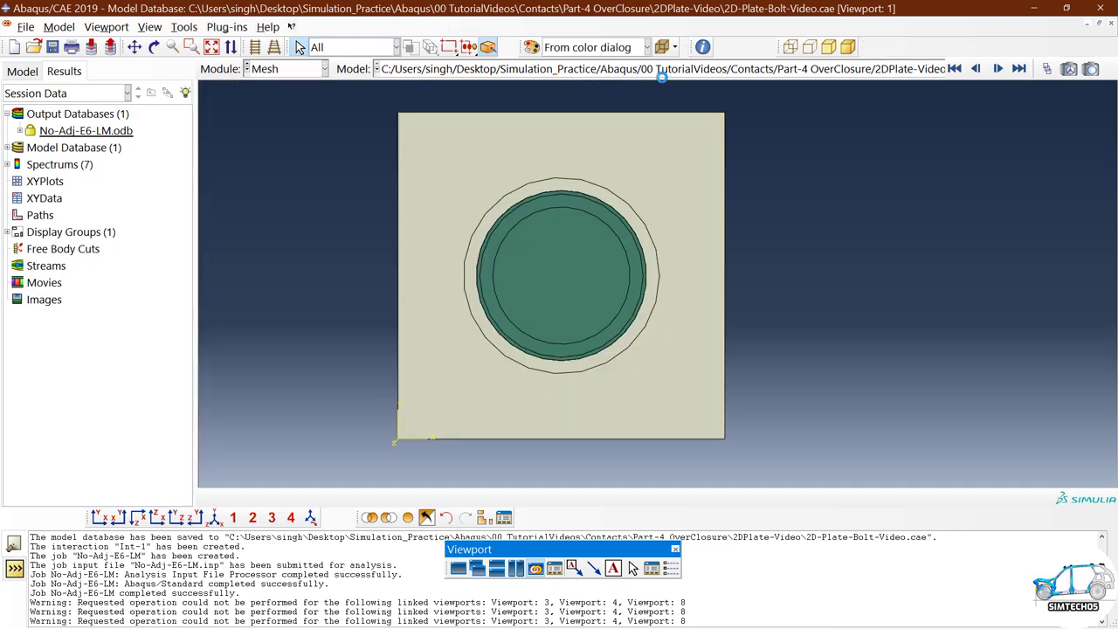
pyautogui.click(565, 70)
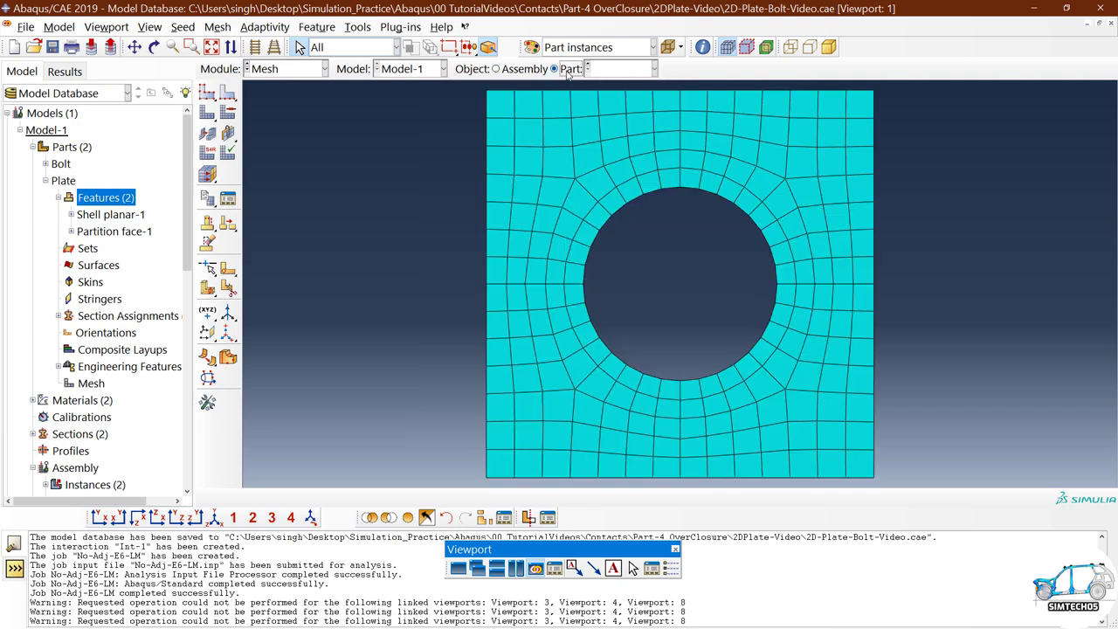
pyautogui.click(206, 91)
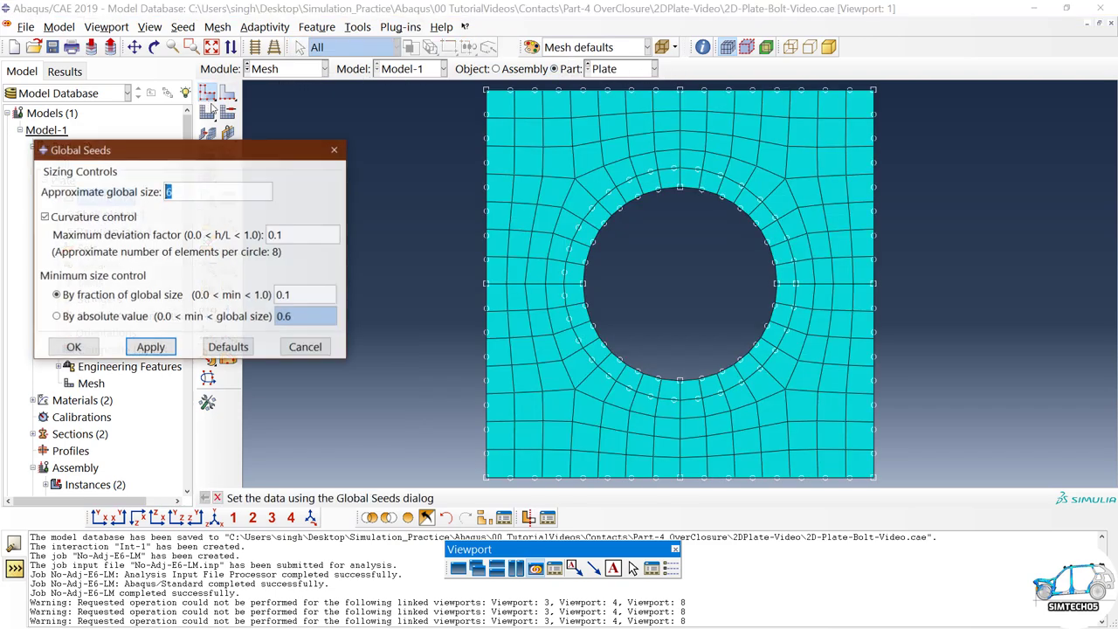
pyautogui.click(73, 347)
pyautogui.click(207, 133)
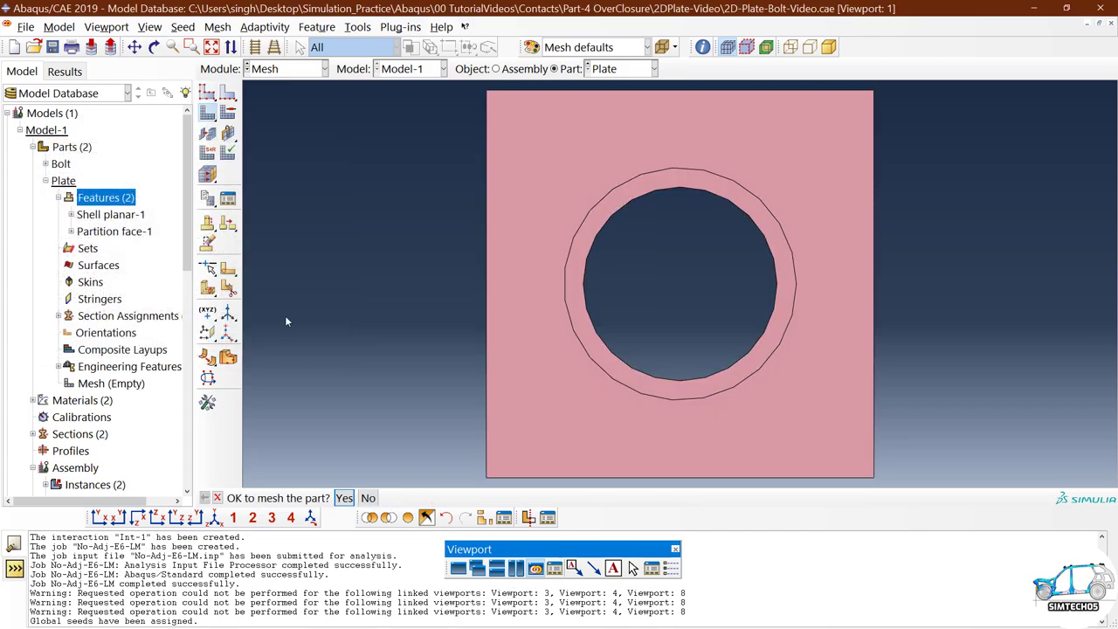
pyautogui.click(342, 498)
# Assign a finer global seed size to the bolt part and remesh it.
pyautogui.click(608, 70)
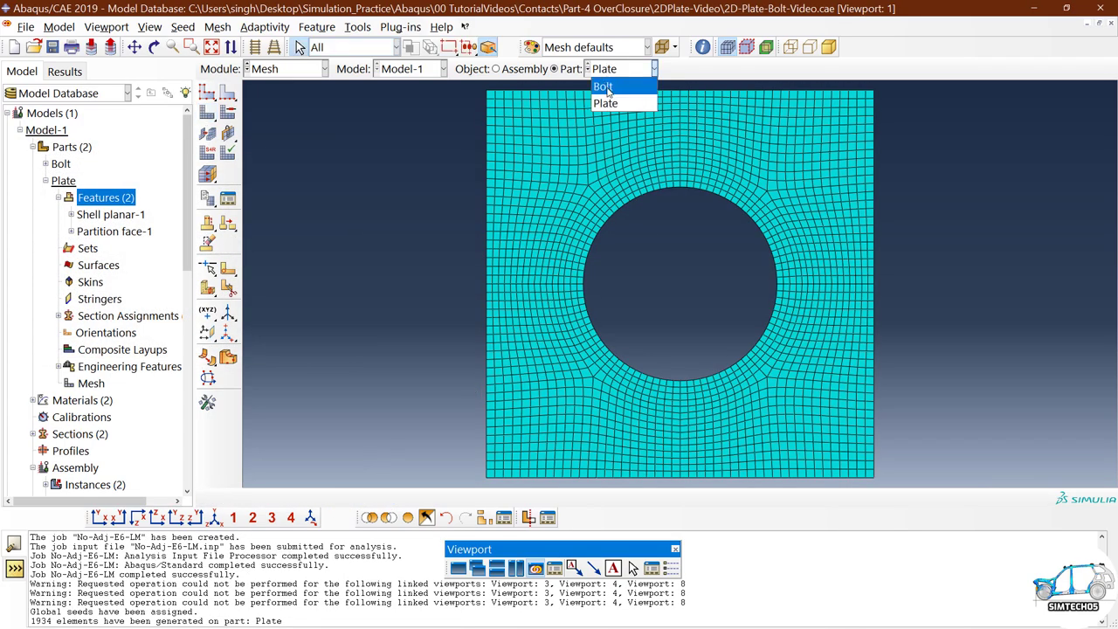
pyautogui.click(601, 87)
pyautogui.click(207, 93)
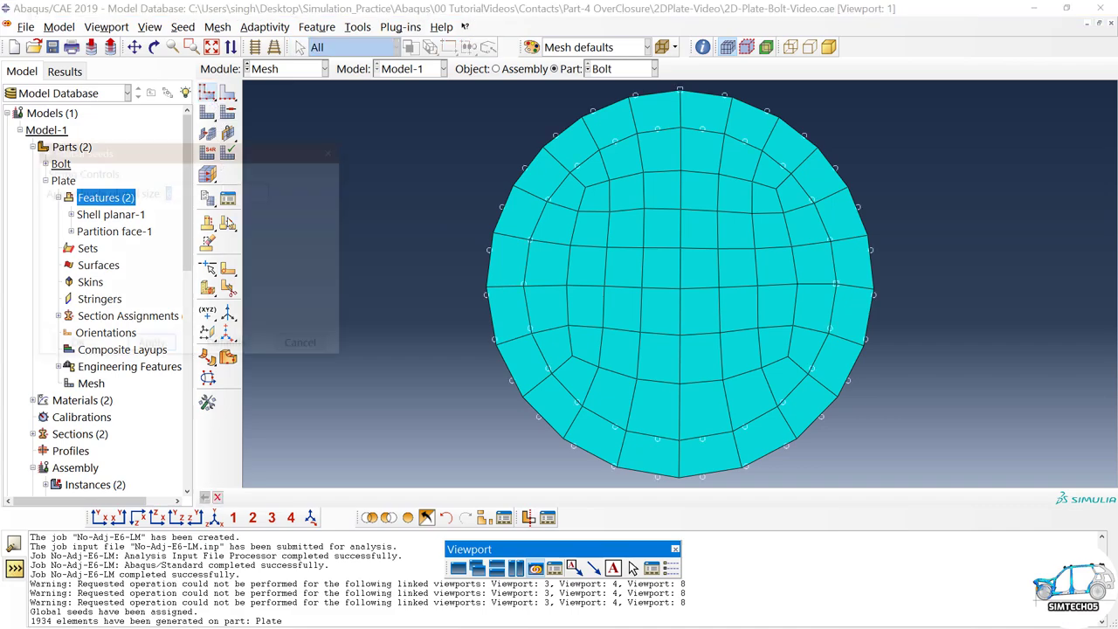
pyautogui.click(77, 347)
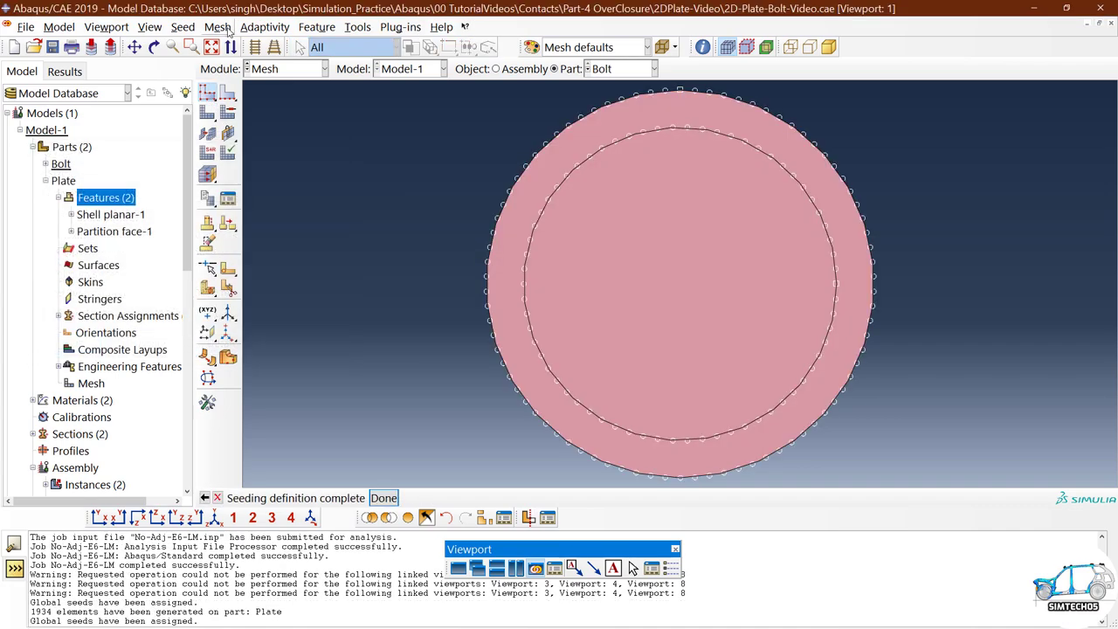
pyautogui.click(207, 133)
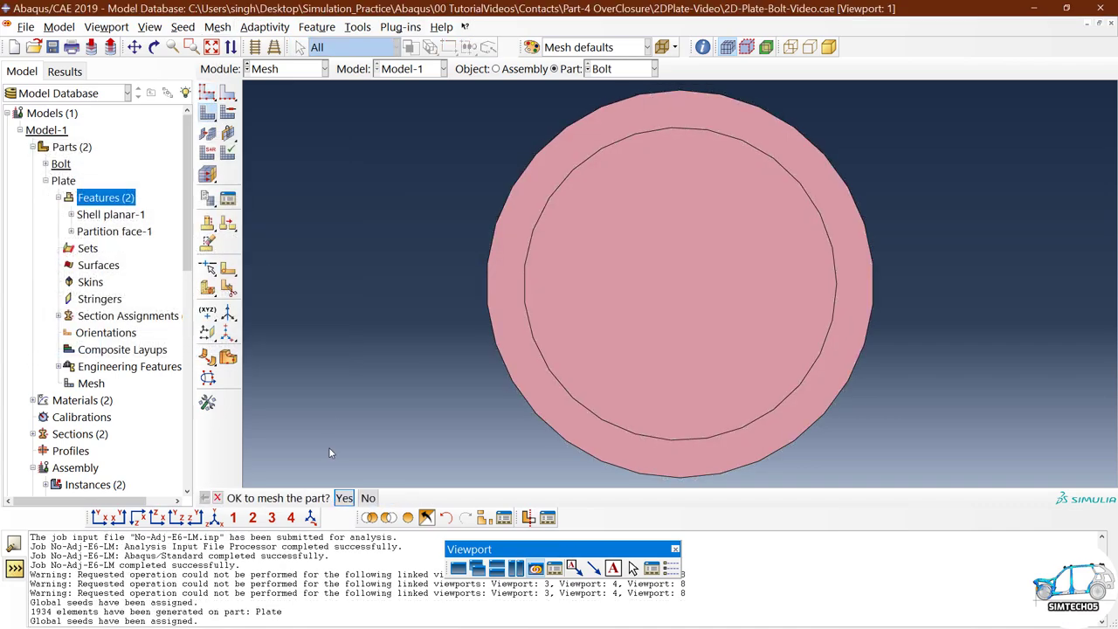
pyautogui.click(345, 497)
# Display the meshed assembly and examine the refined elements along the interface between bolt and plate hole.
pyautogui.click(495, 68)
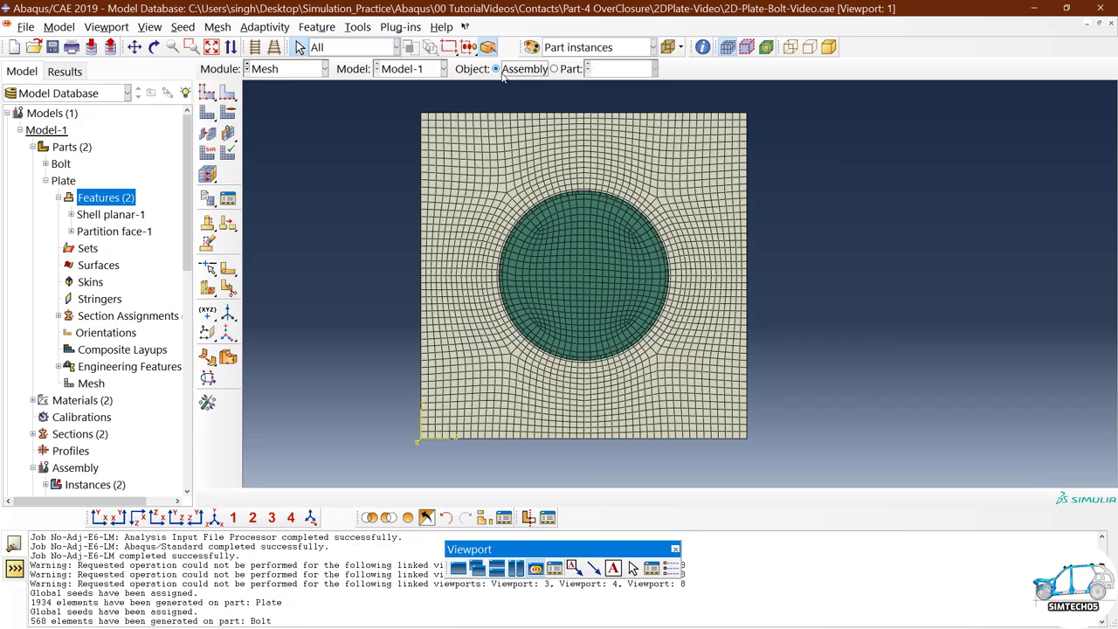
pyautogui.scroll(6, 577, 204)
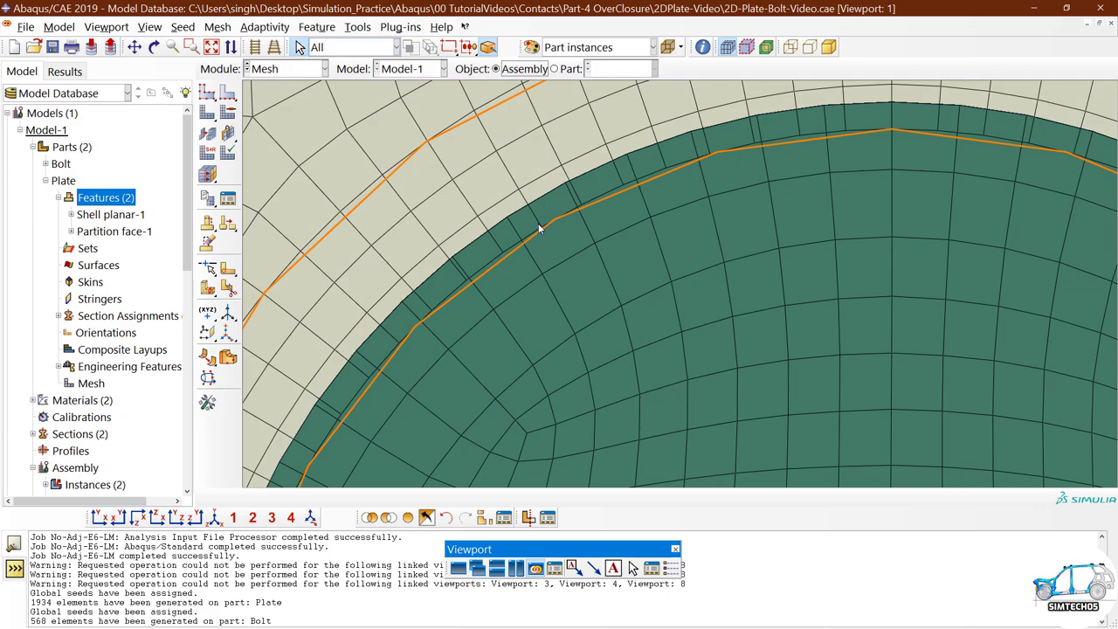
pyautogui.scroll(-6, 539, 228)
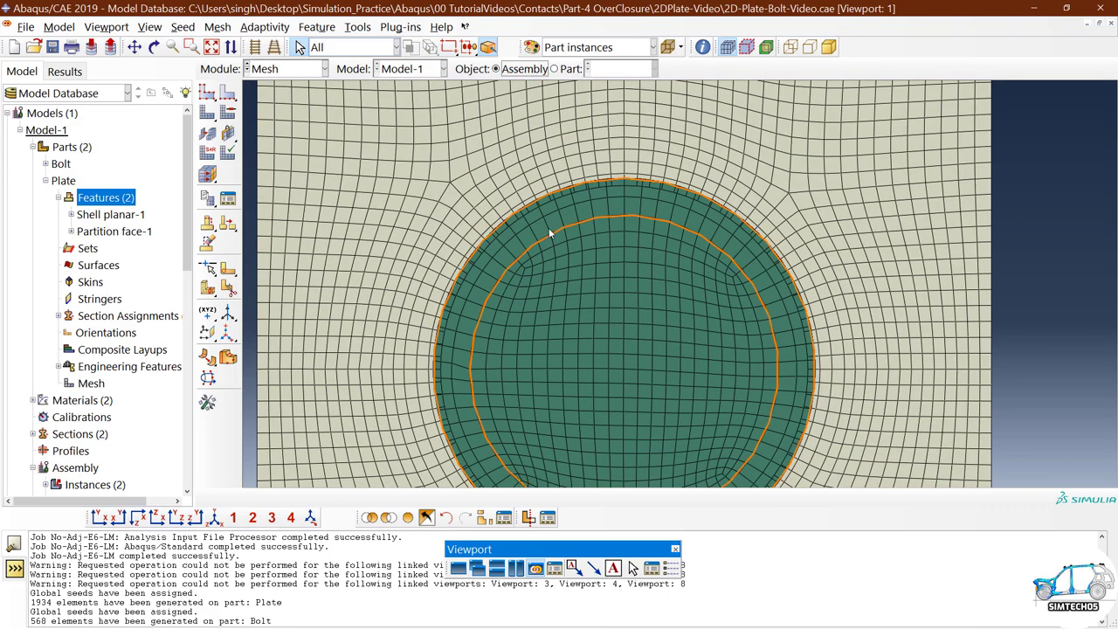
pyautogui.scroll(-4, 538, 221)
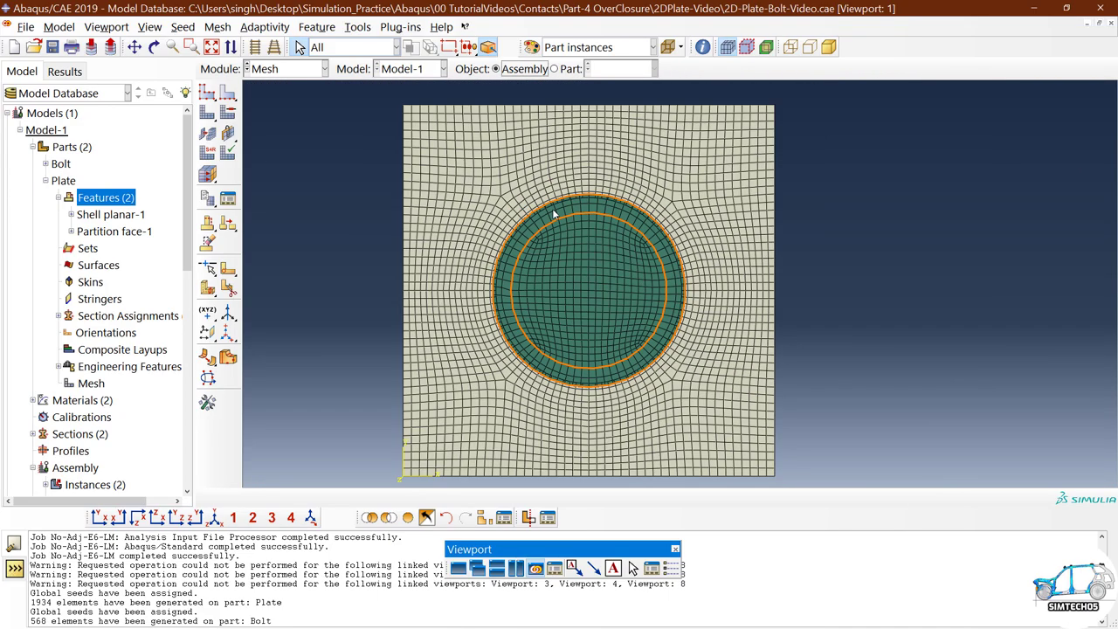
# In the Job module, copy the job No-Adj-E6-LM to a new job named No-Adj-E2-LM.
pyautogui.click(277, 69)
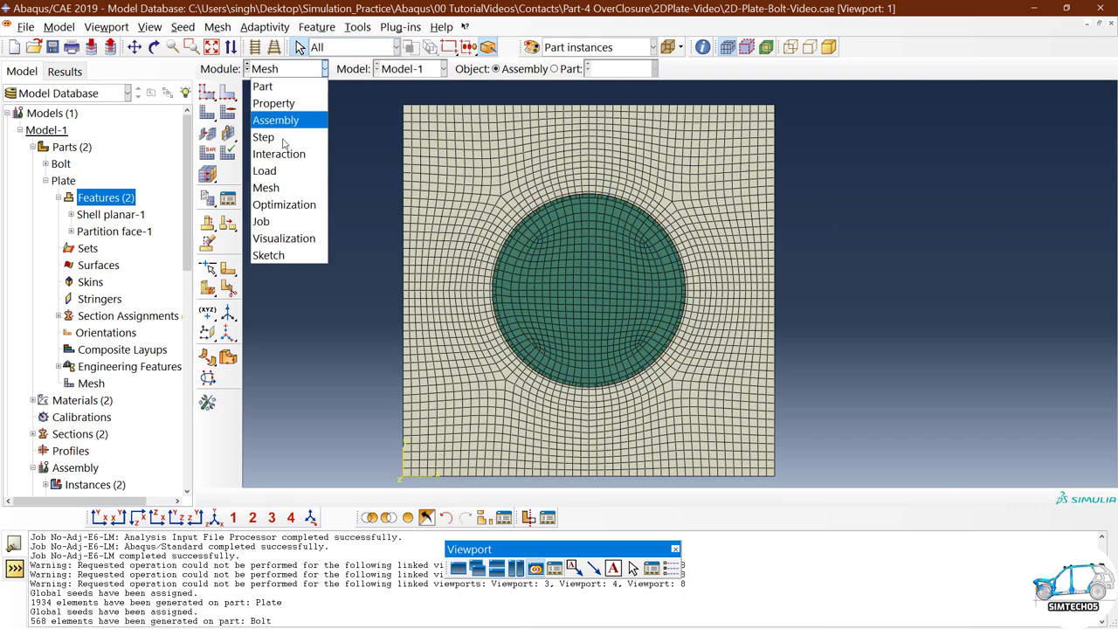
pyautogui.click(280, 224)
pyautogui.click(227, 93)
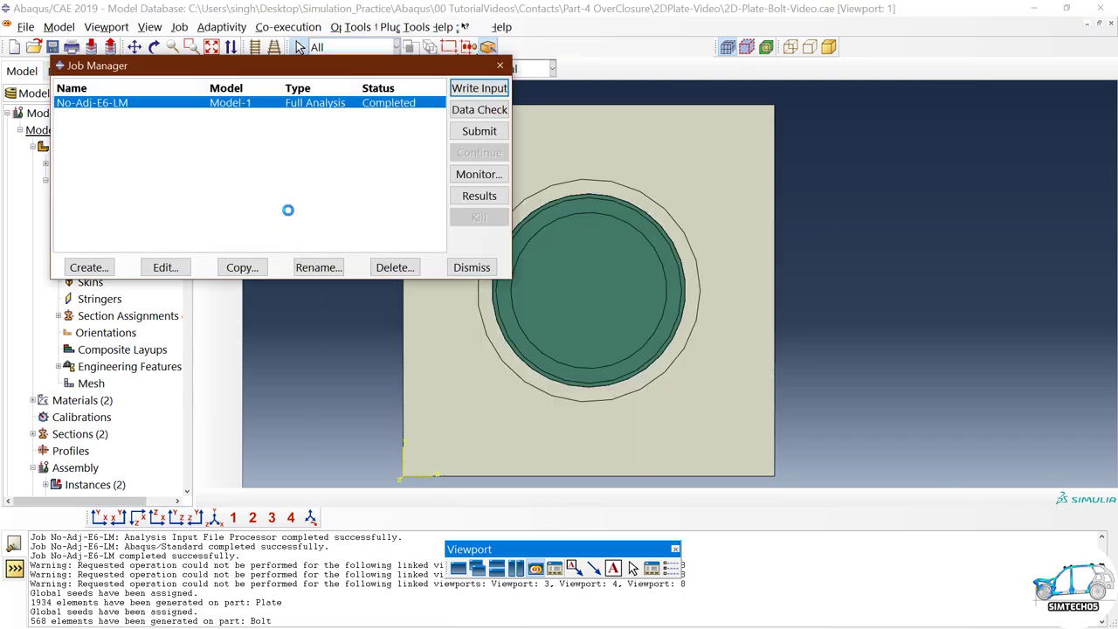
pyautogui.moveTo(248, 68); pyautogui.dragTo(328, 78)
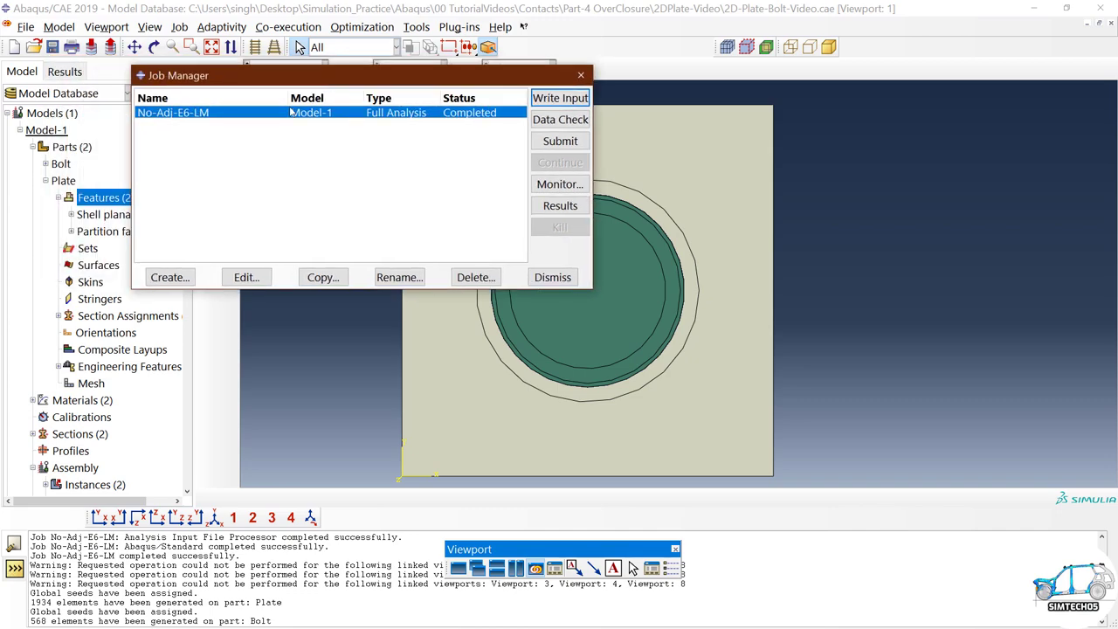
pyautogui.click(170, 277)
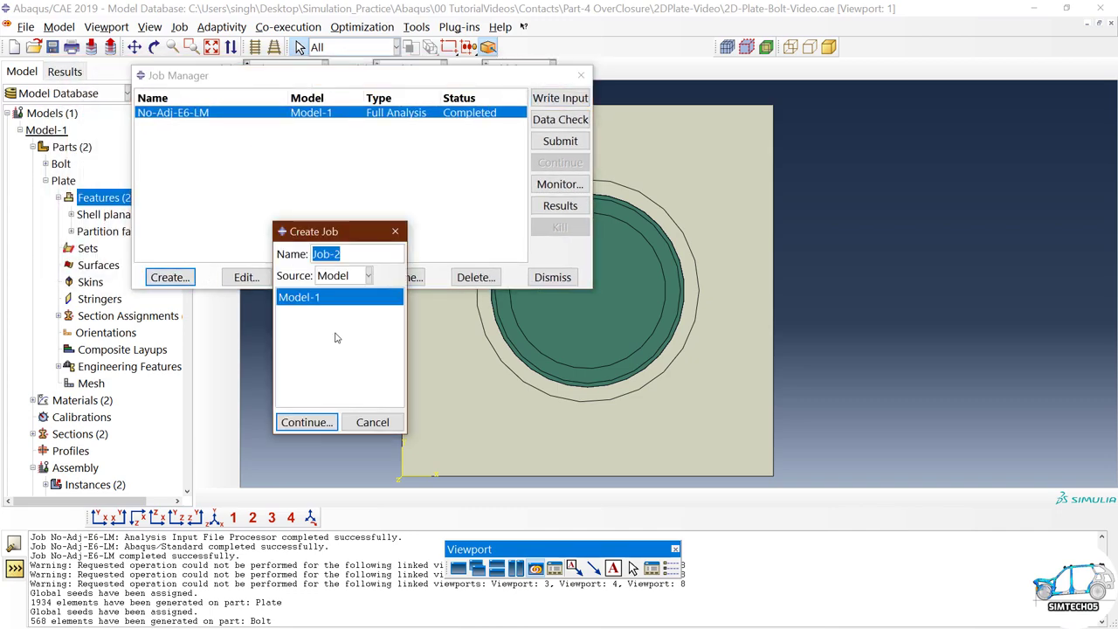
pyautogui.click(323, 278)
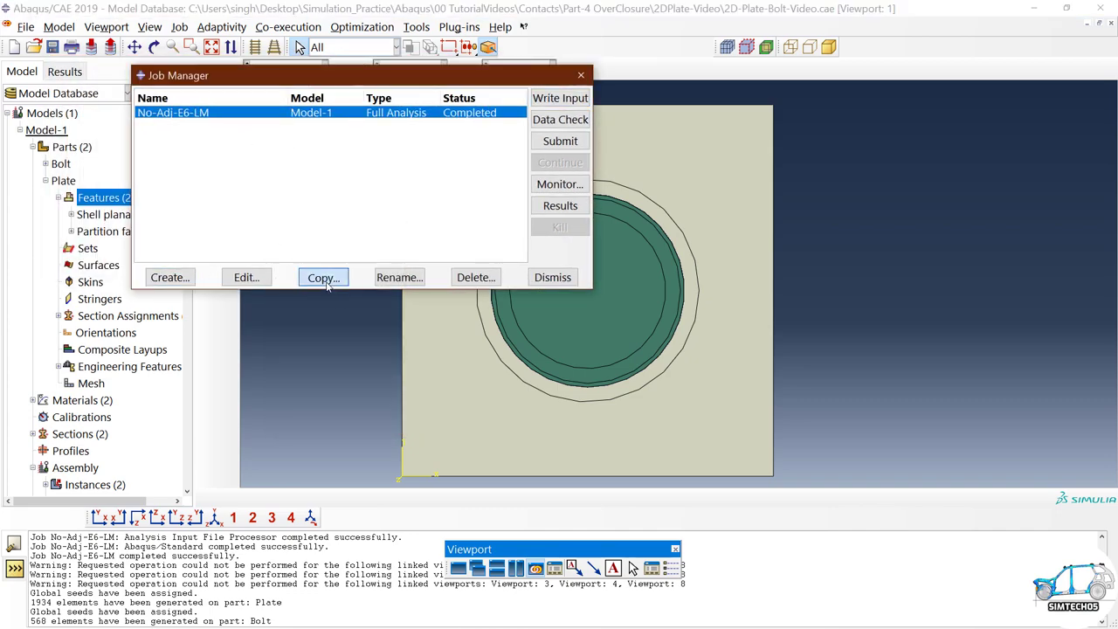
pyautogui.click(562, 319)
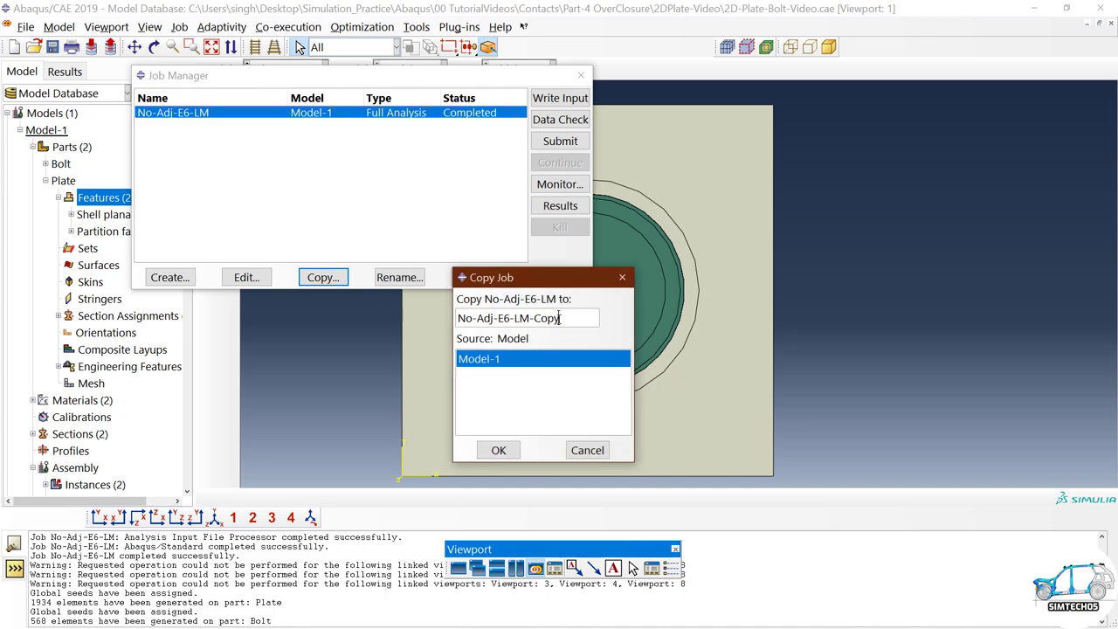
pyautogui.click(511, 318)
pyautogui.press('BackSpace')
pyautogui.write('2')
pyautogui.moveTo(561, 318); pyautogui.dragTo(529, 318)
pyautogui.press('BackSpace')
pyautogui.click(497, 450)
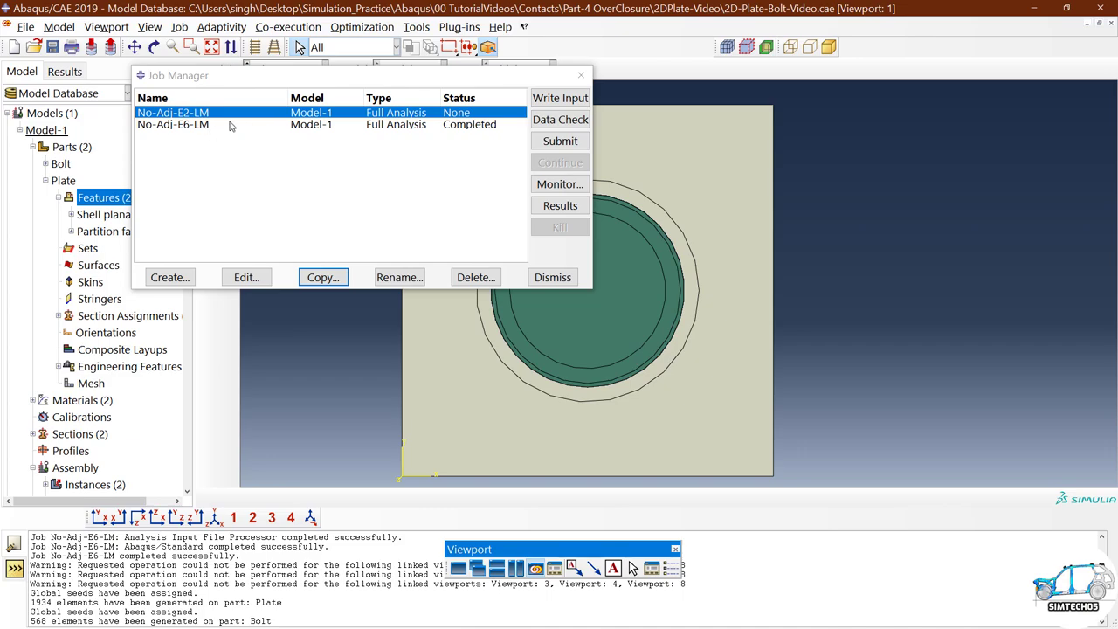
# Submit the job No-Adj-E2-LM and monitor its log and increments until the analysis finishes.
pyautogui.click(188, 128)
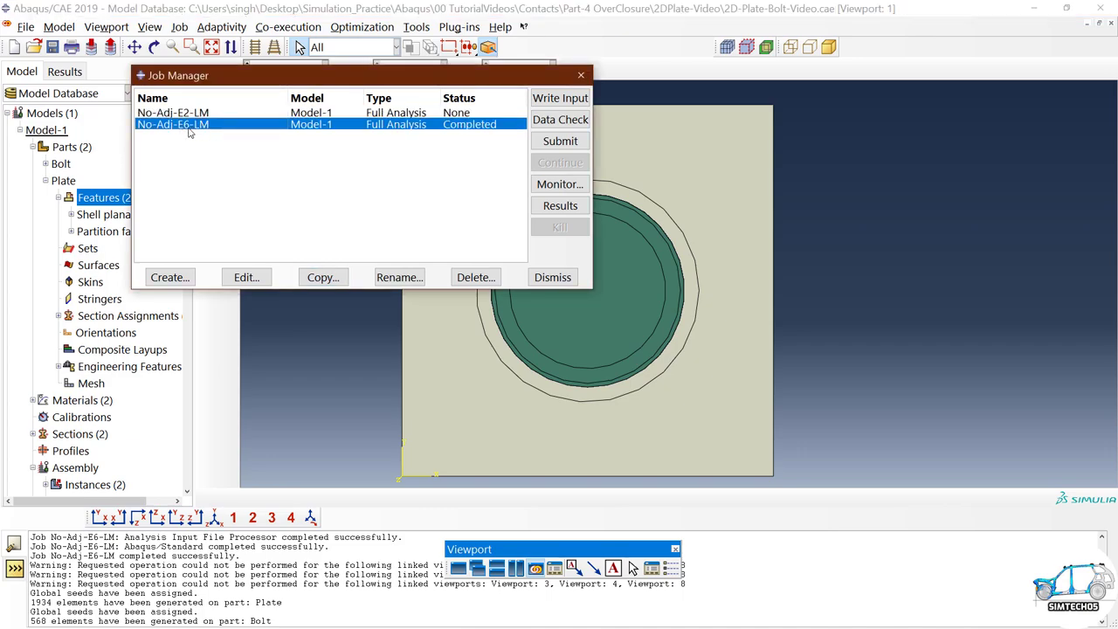
pyautogui.click(296, 116)
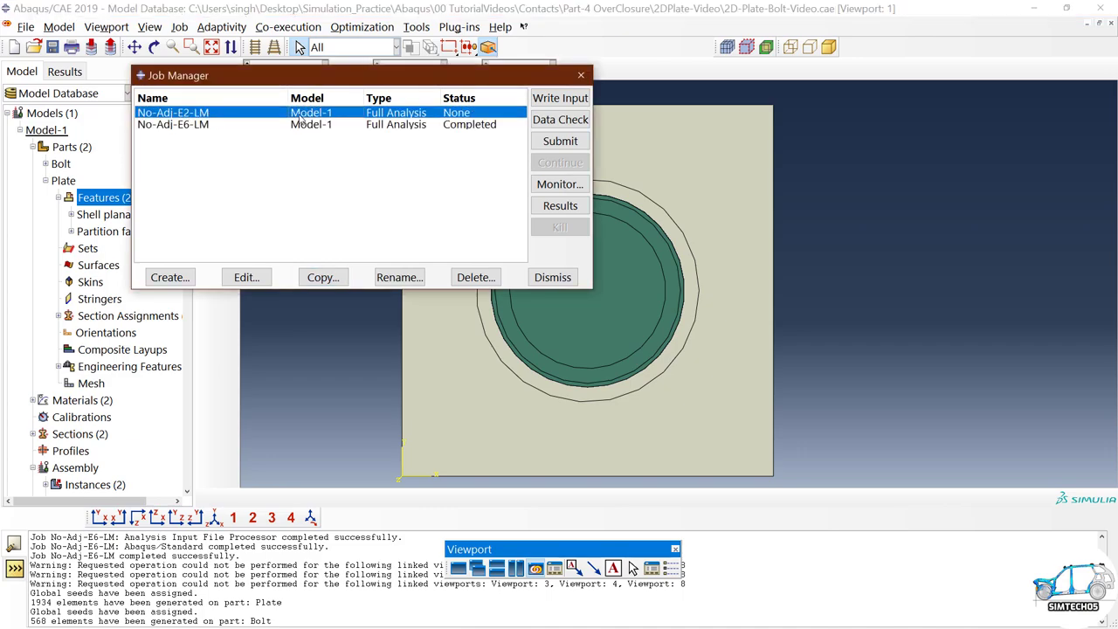
pyautogui.click(559, 143)
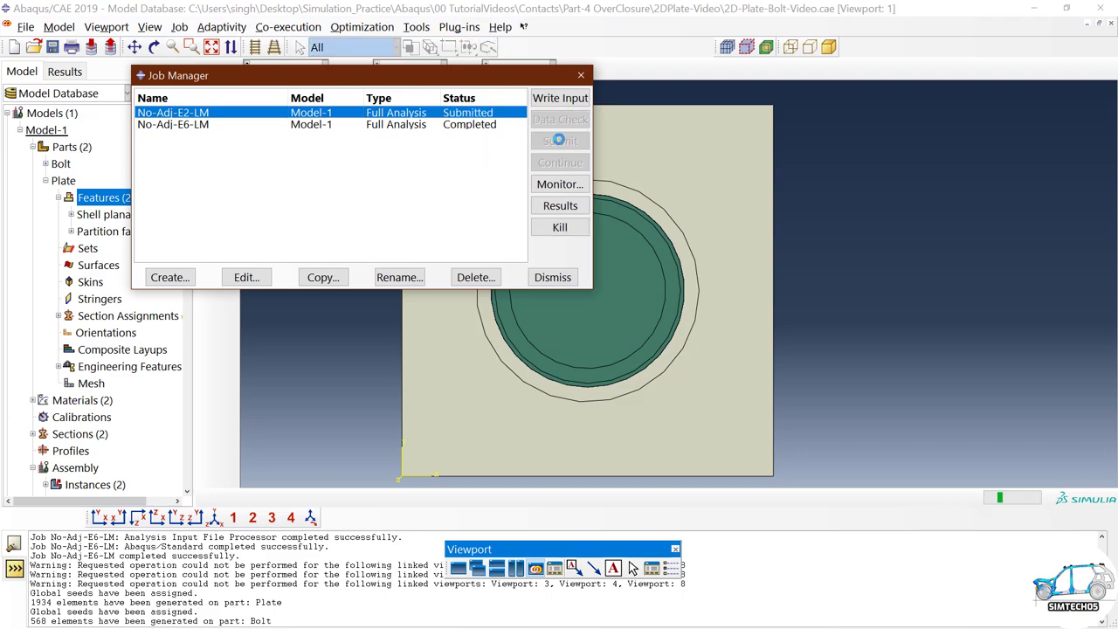
pyautogui.click(564, 184)
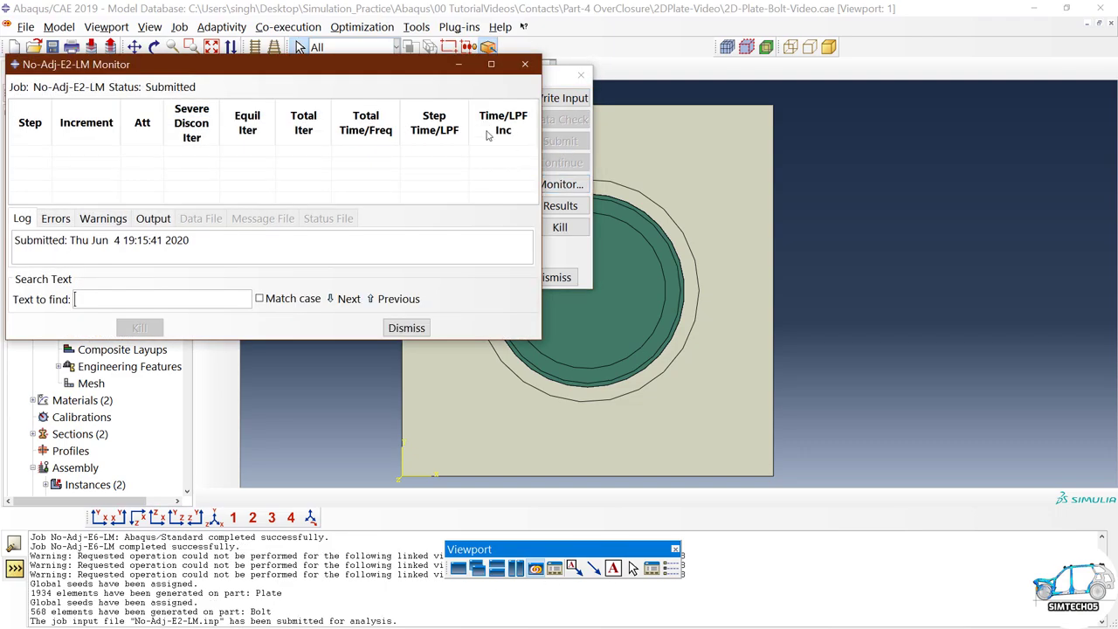
pyautogui.moveTo(262, 20); pyautogui.dragTo(415, 50)
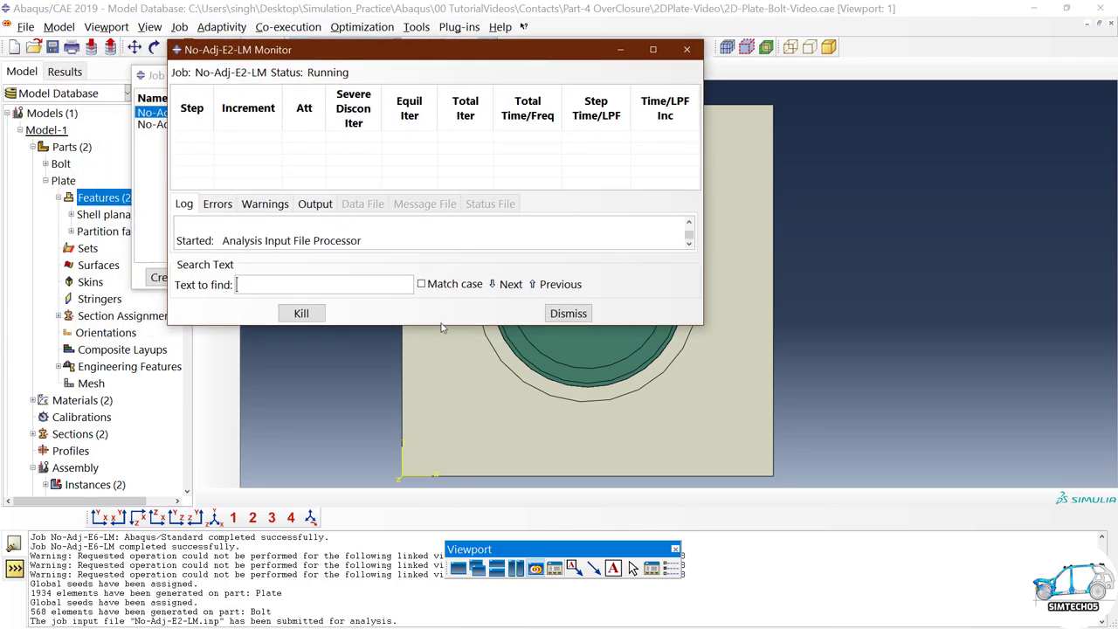
pyautogui.moveTo(441, 325); pyautogui.dragTo(450, 496)
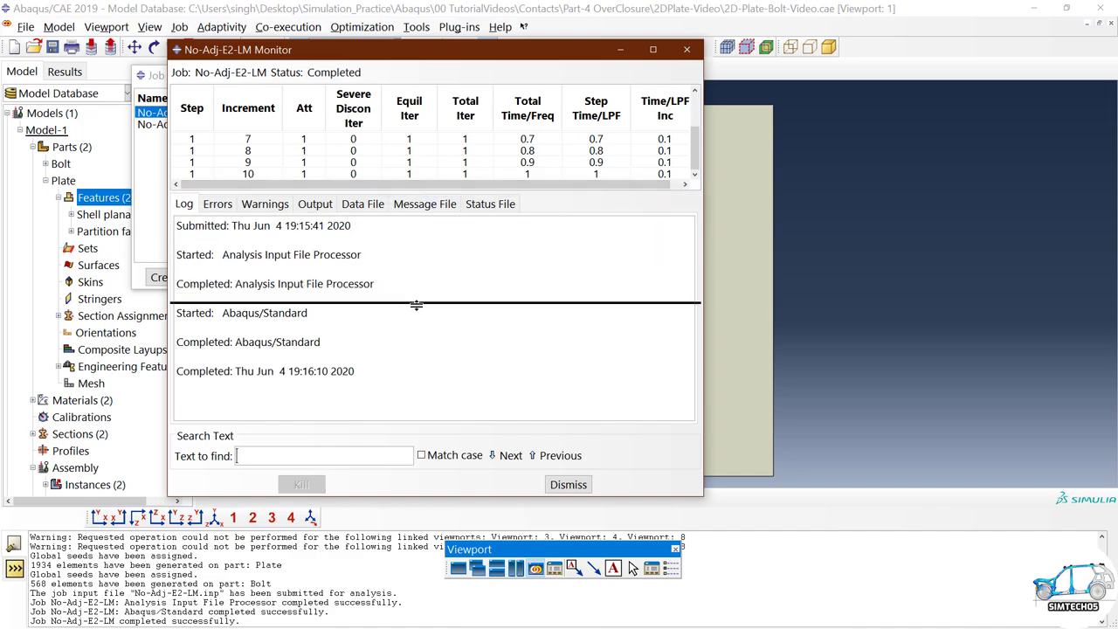
pyautogui.moveTo(416, 304); pyautogui.dragTo(414, 305)
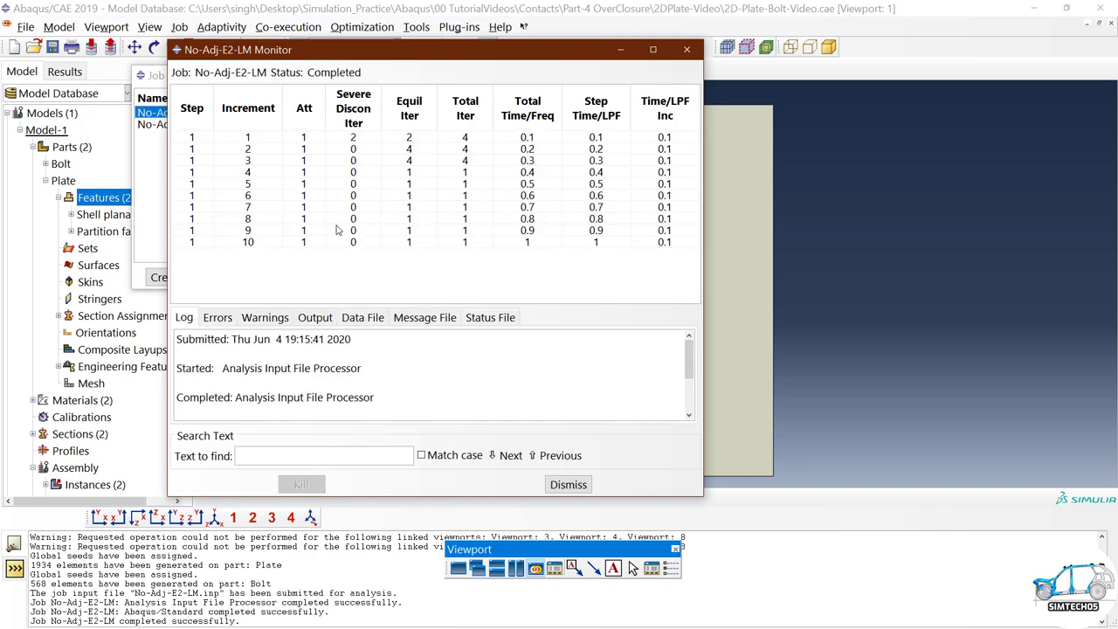
pyautogui.click(572, 486)
# Open the No-Adj-E2-LM results, add a second results viewport, close empty viewports 3, 4 and 8, and tile the remaining two side by side.
pyautogui.click(549, 211)
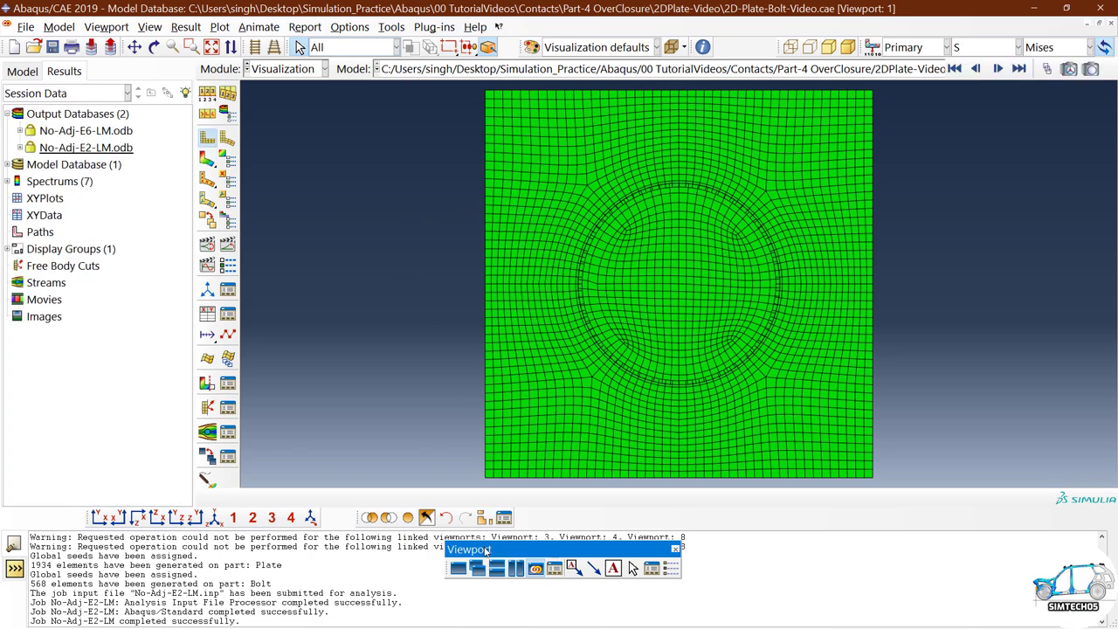
pyautogui.moveTo(486, 550); pyautogui.dragTo(342, 396)
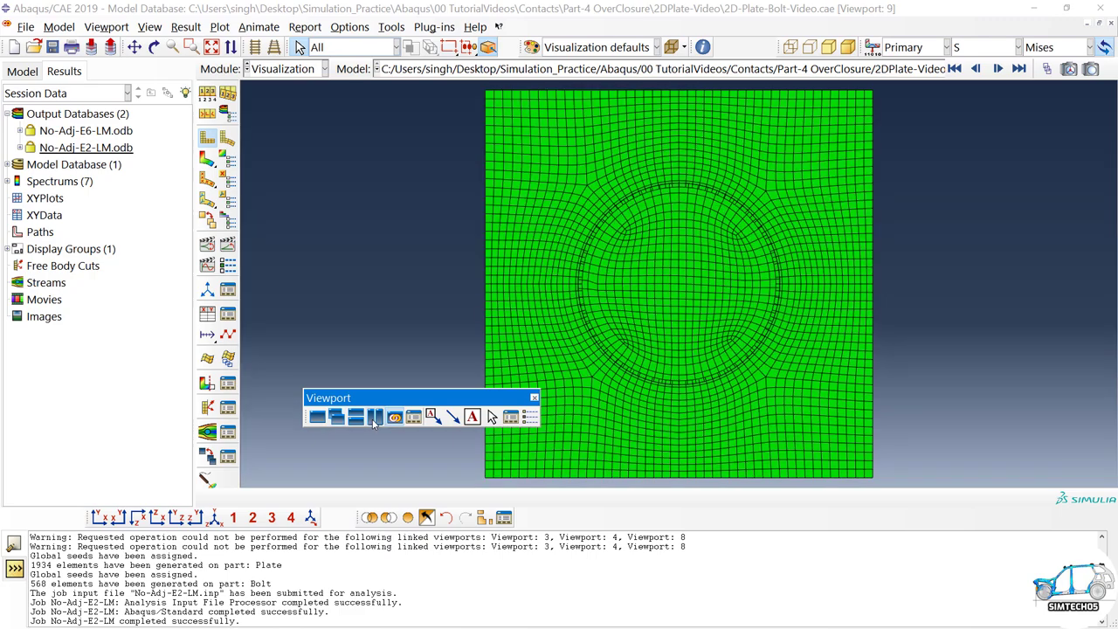
pyautogui.click(375, 417)
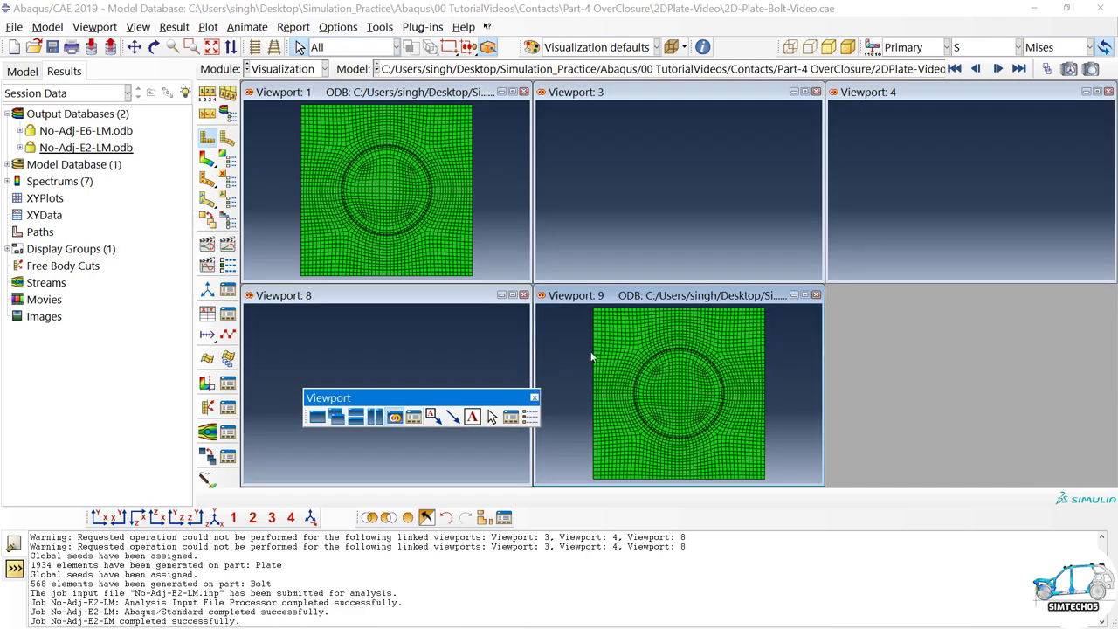
pyautogui.click(815, 92)
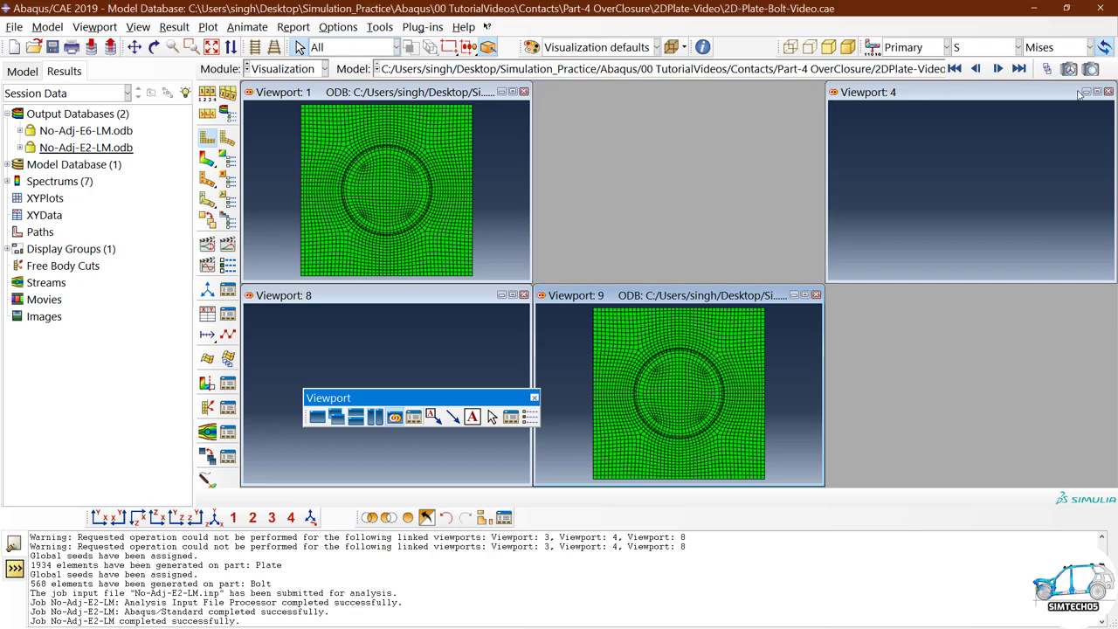
pyautogui.click(1108, 92)
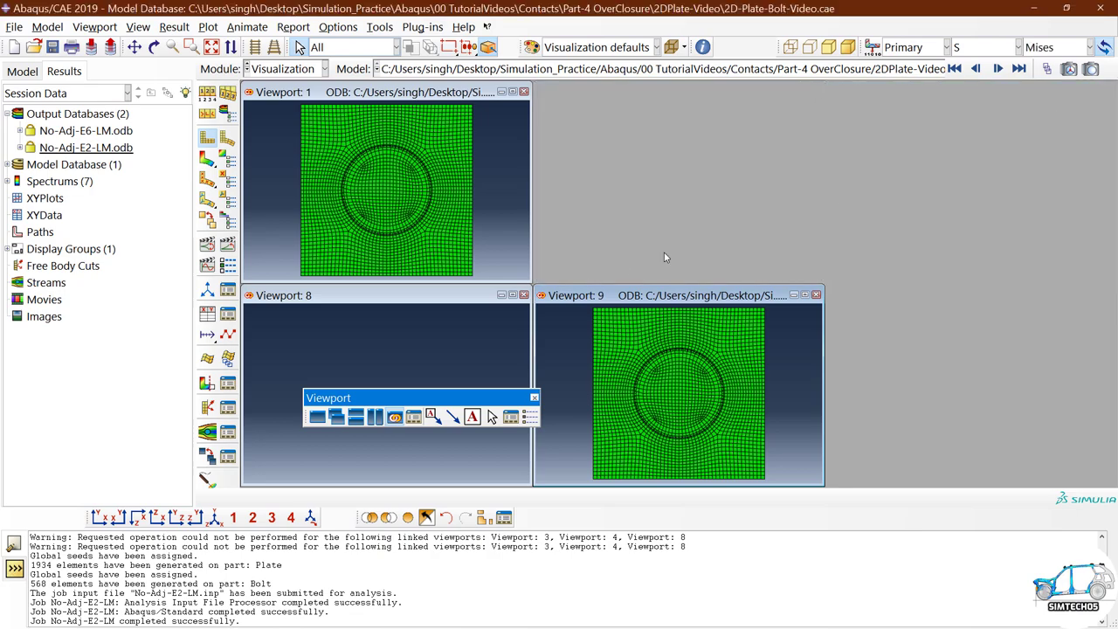
pyautogui.click(523, 294)
pyautogui.click(375, 417)
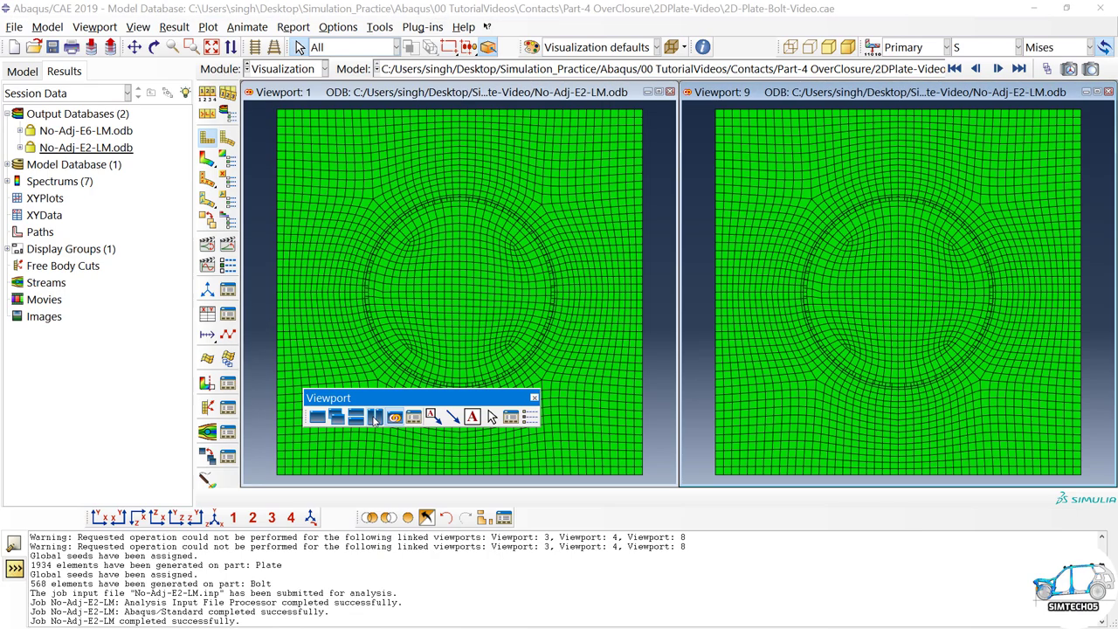
# Load No-Adj-E6-LM.odb into Viewport 1 and fit the front XY view to match the fine-mesh viewport.
pyautogui.click(355, 95)
pyautogui.doubleClick(109, 133)
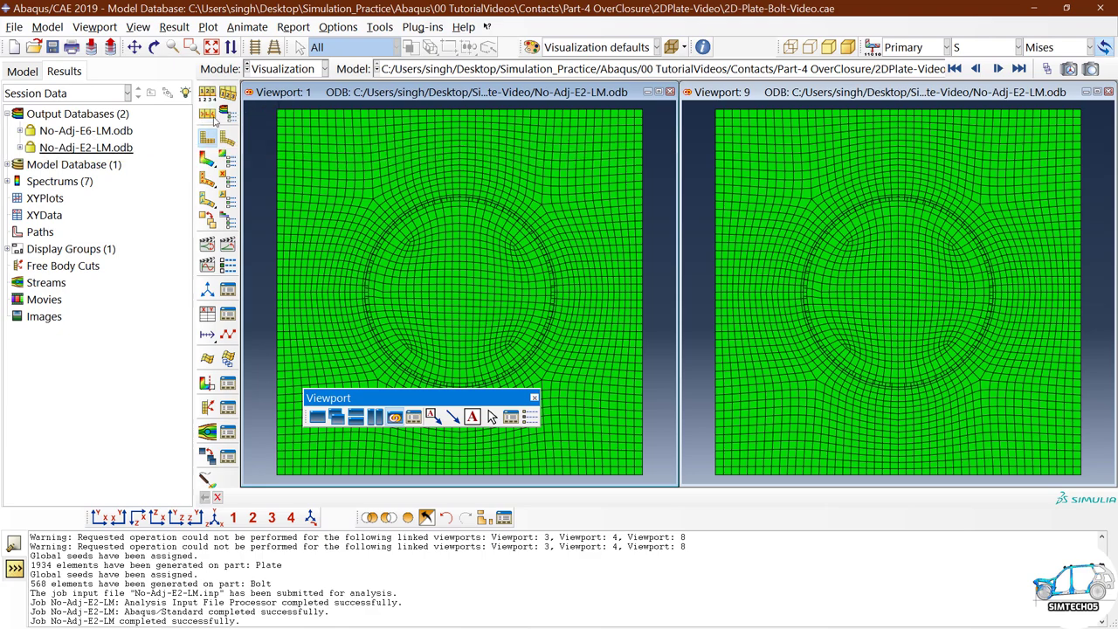
pyautogui.doubleClick(106, 134)
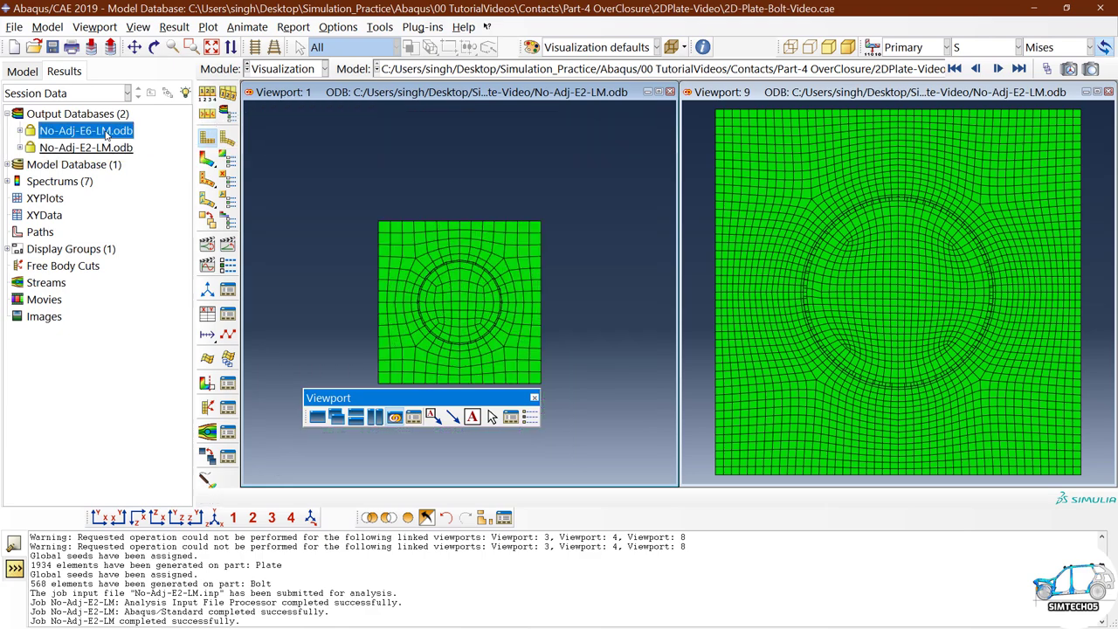
pyautogui.click(747, 94)
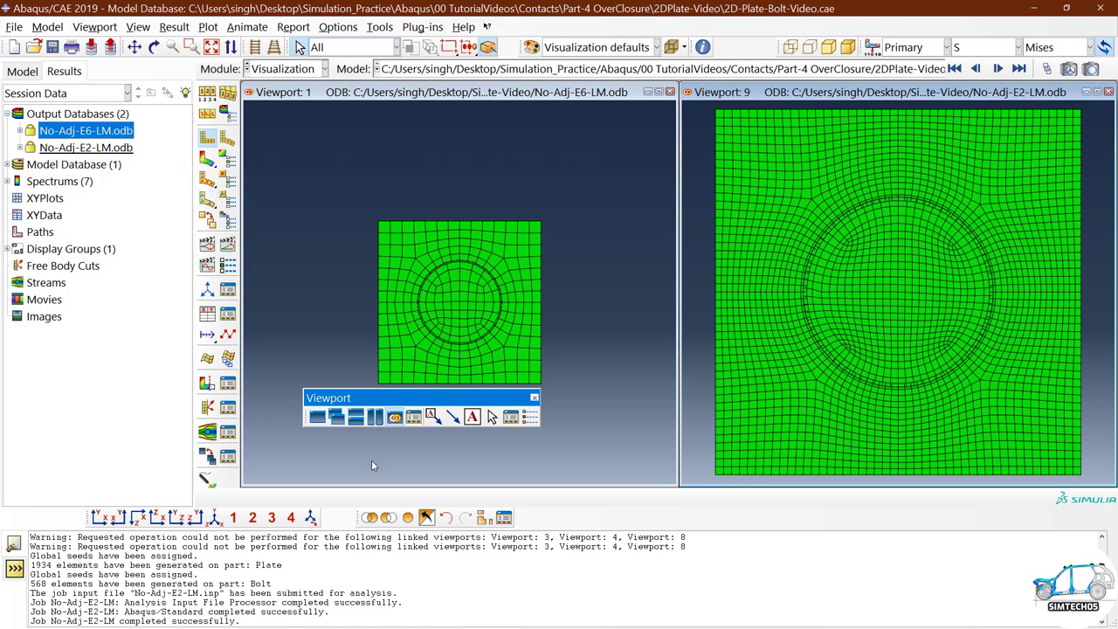
pyautogui.click(103, 517)
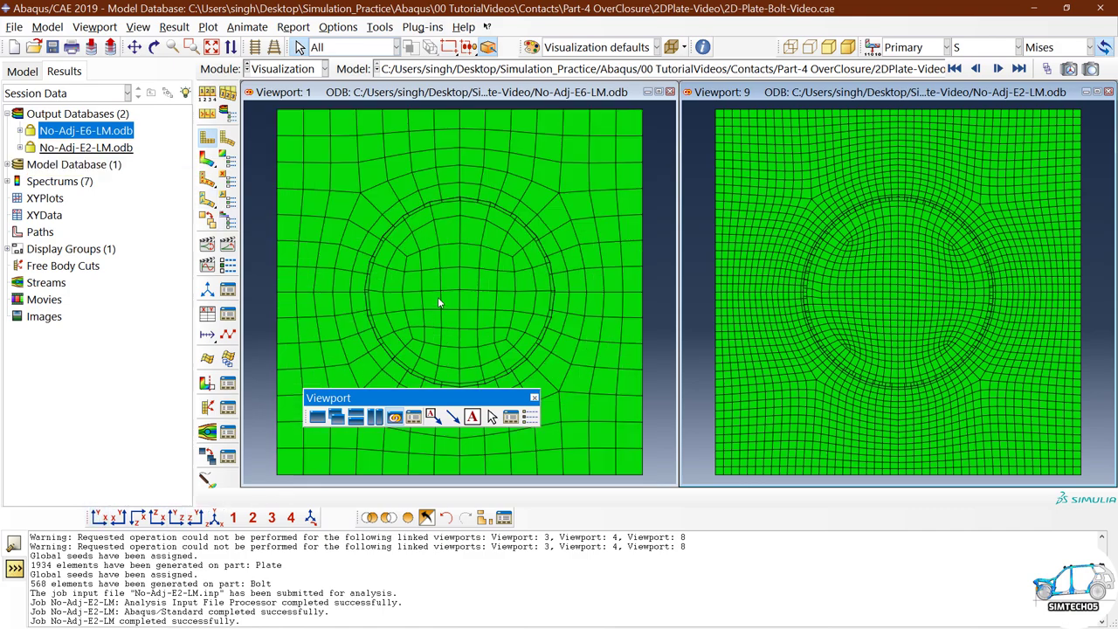
pyautogui.scroll(-1, 435, 273)
# Plot the Mises stress contours on the deformed shape in both viewports and compare the stresses around the bolt.
pyautogui.click(207, 158)
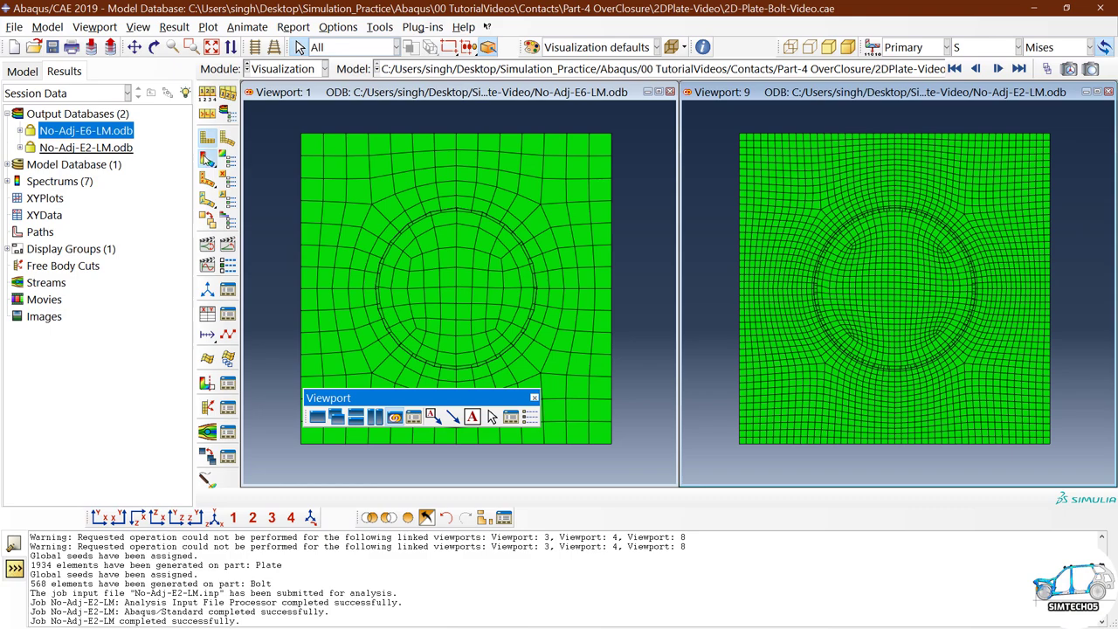
pyautogui.scroll(-1, 523, 213)
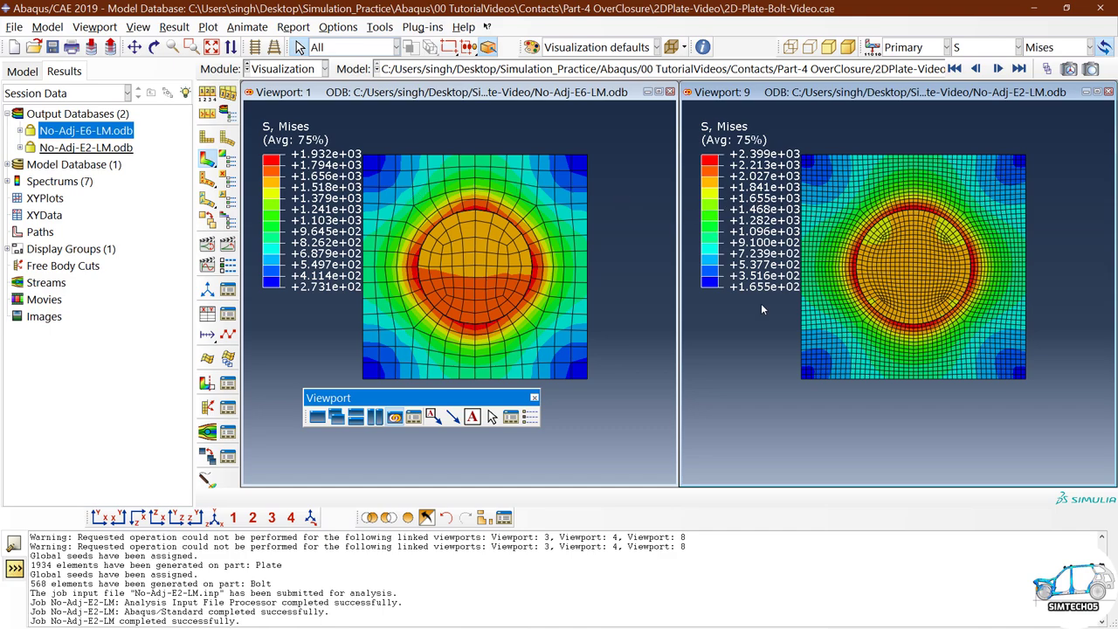
pyautogui.scroll(3, 854, 258)
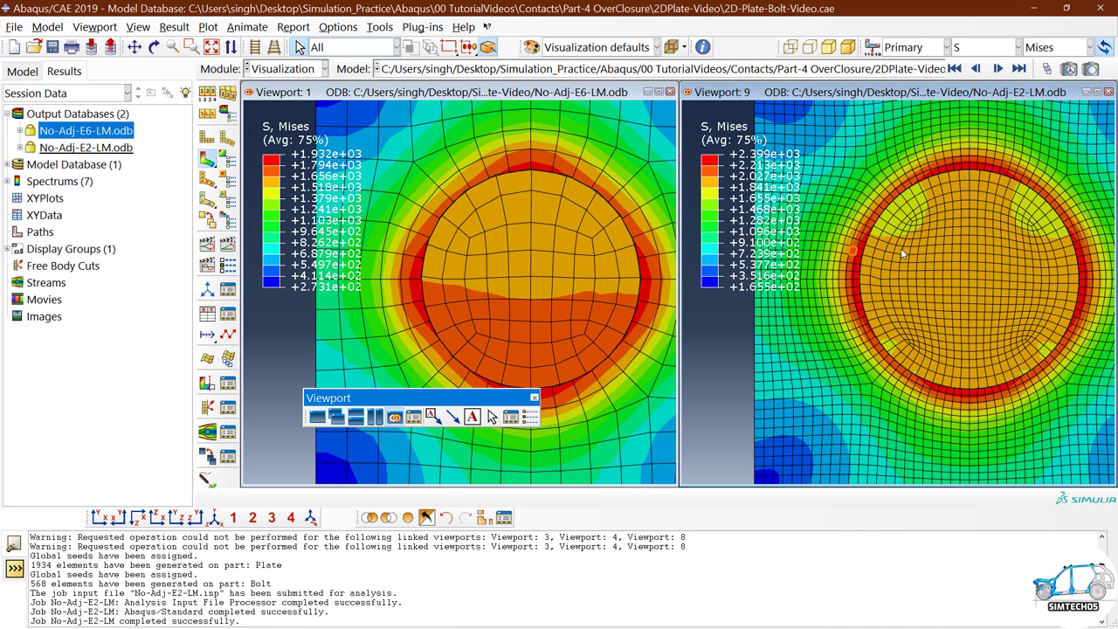
# Examine the Mises contours along the bolt-hole interface up close in both the coarse-mesh and fine-mesh viewports.
pyautogui.scroll(5, 901, 252)
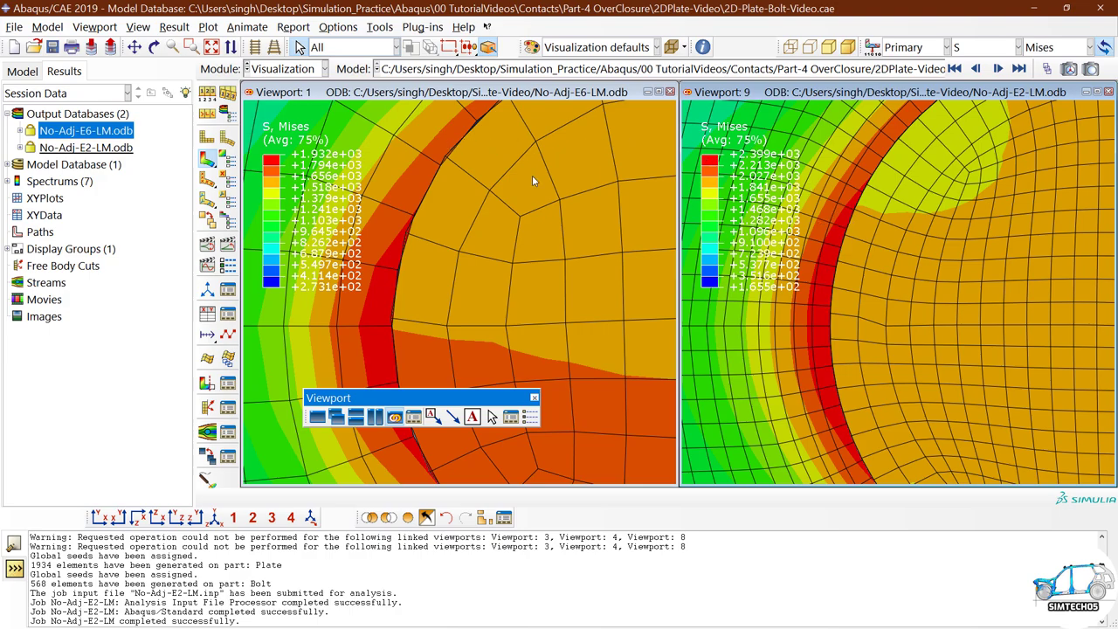
pyautogui.scroll(-5, 895, 275)
pyautogui.scroll(-3, 871, 276)
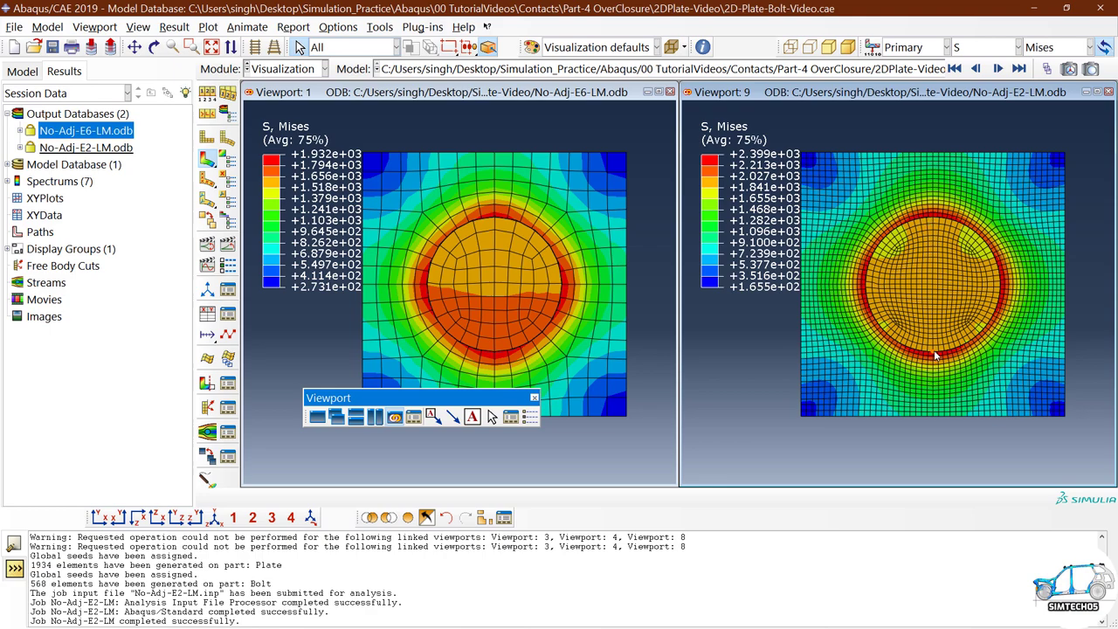
pyautogui.click(293, 69)
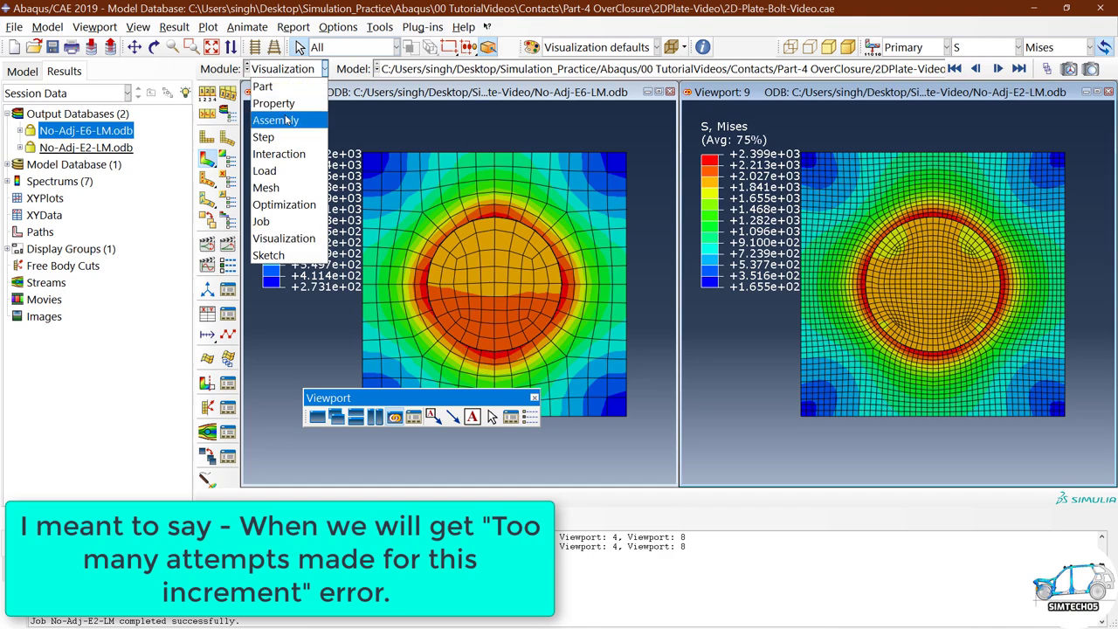
pyautogui.click(372, 123)
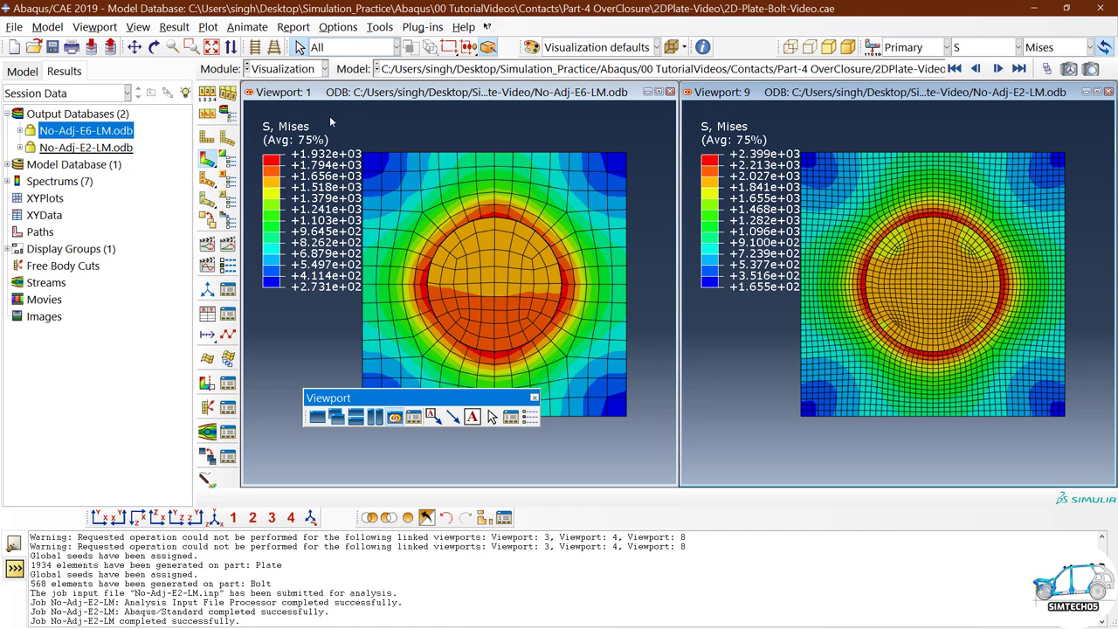
# Switch to the Property module, maximize Viewport 9 and review the elastic and plastic data of the E-P-Alum-mm material.
pyautogui.click(271, 69)
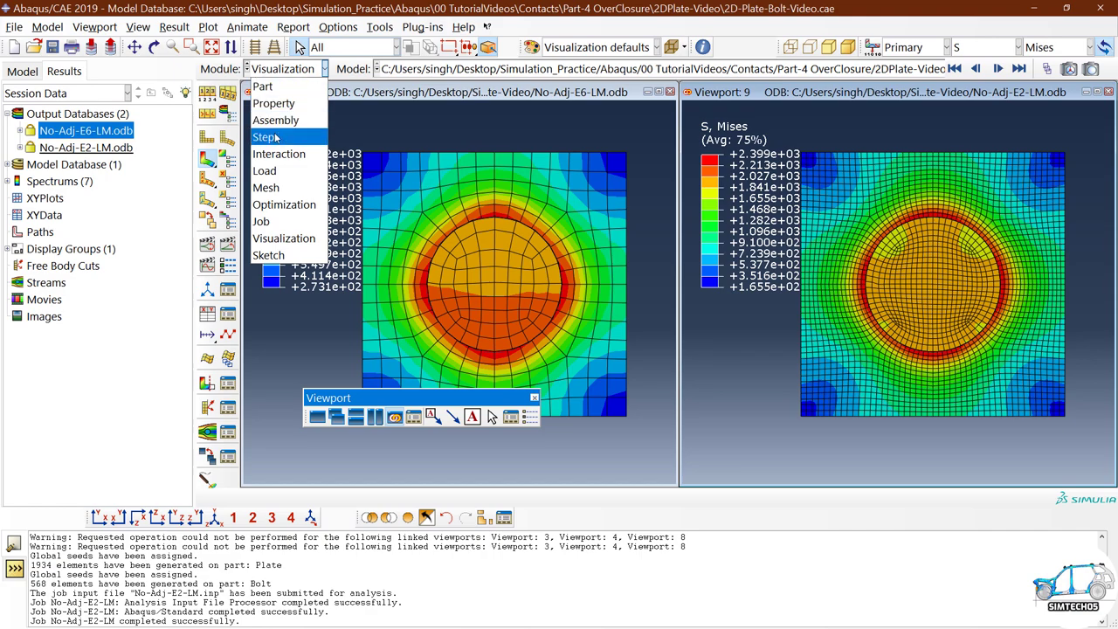
pyautogui.click(269, 103)
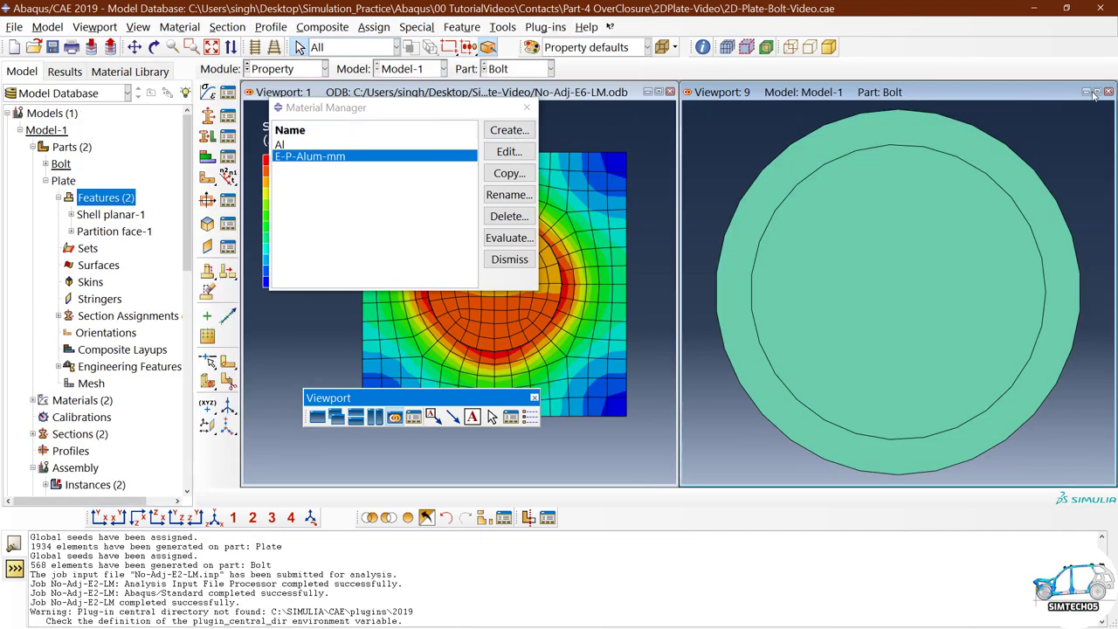
pyautogui.click(1097, 91)
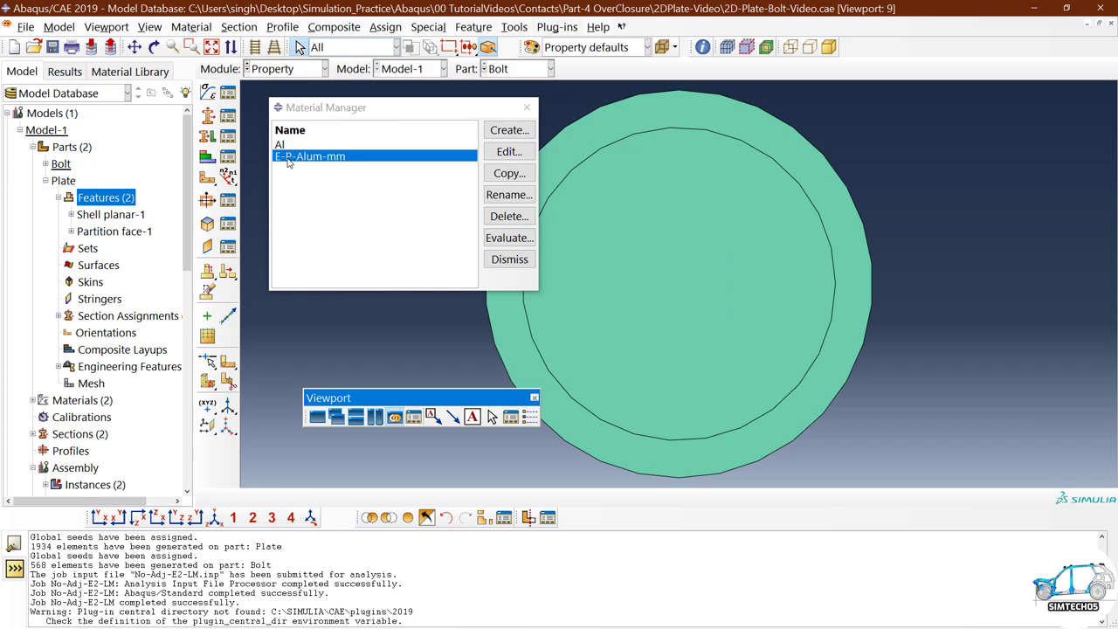
pyautogui.click(509, 151)
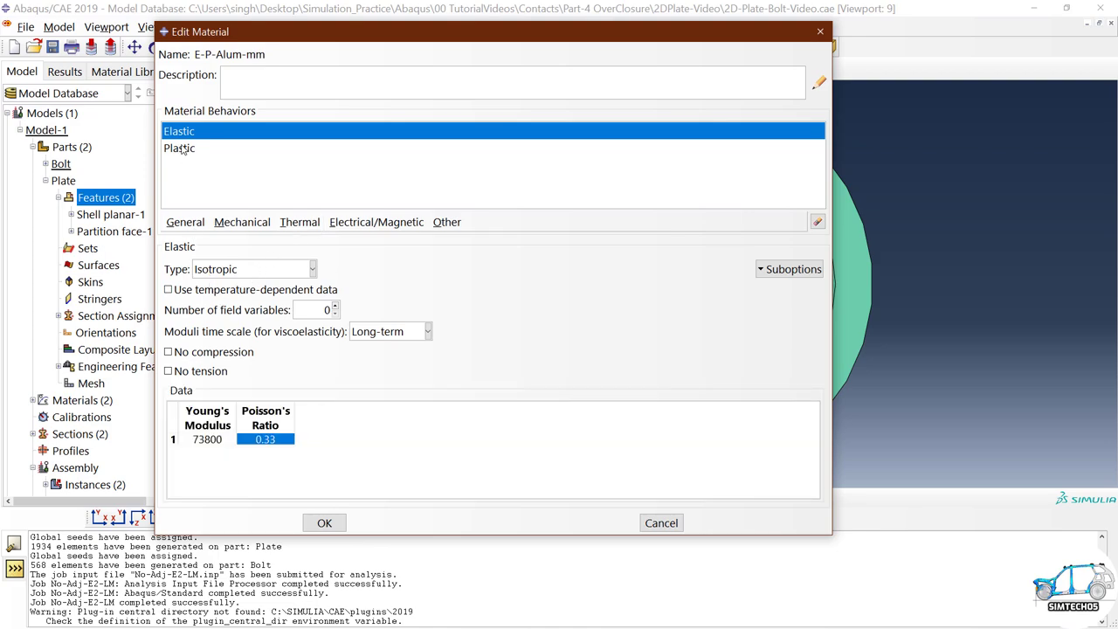
pyautogui.click(183, 149)
pyautogui.scroll(2, 462, 414)
pyautogui.scroll(-2, 776, 411)
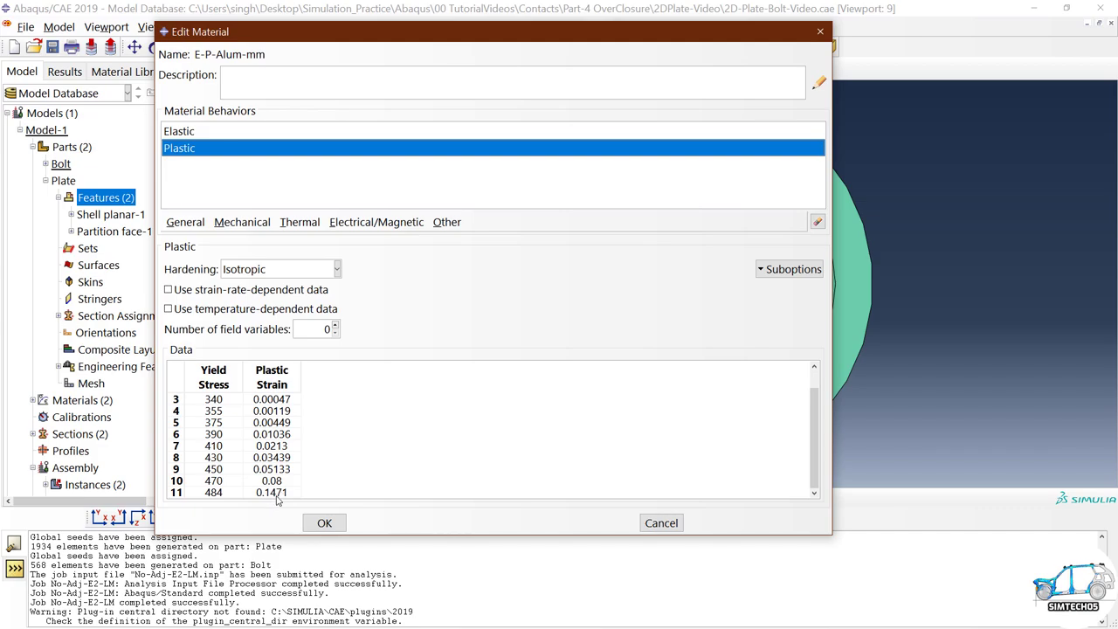
pyautogui.click(324, 522)
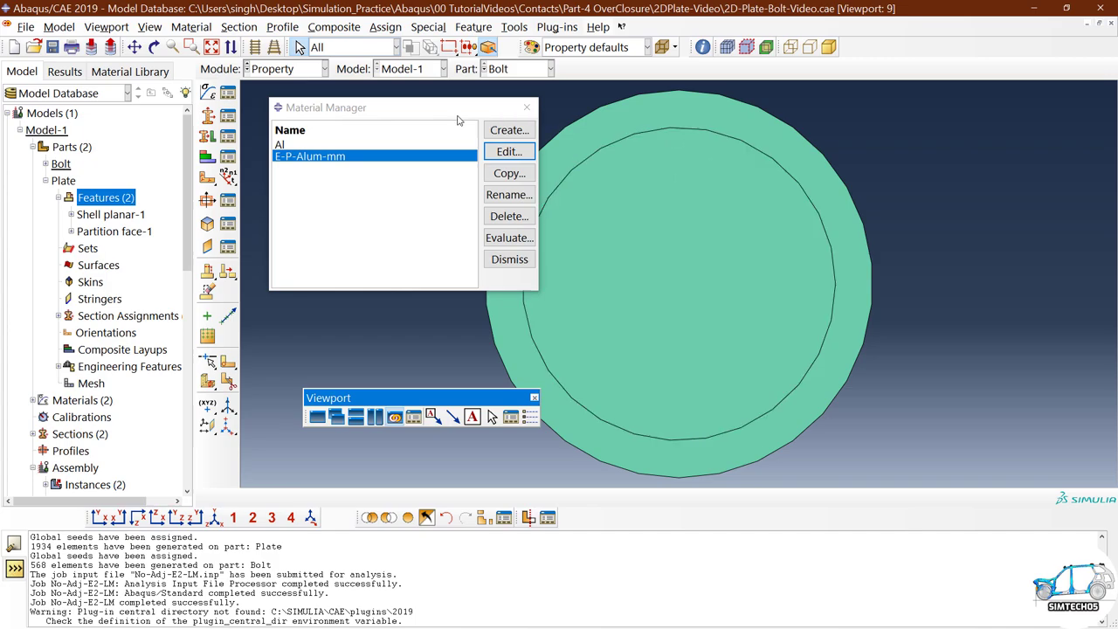
# Change the Plate section's material to E-P-Alum-mm.
pyautogui.click(227, 114)
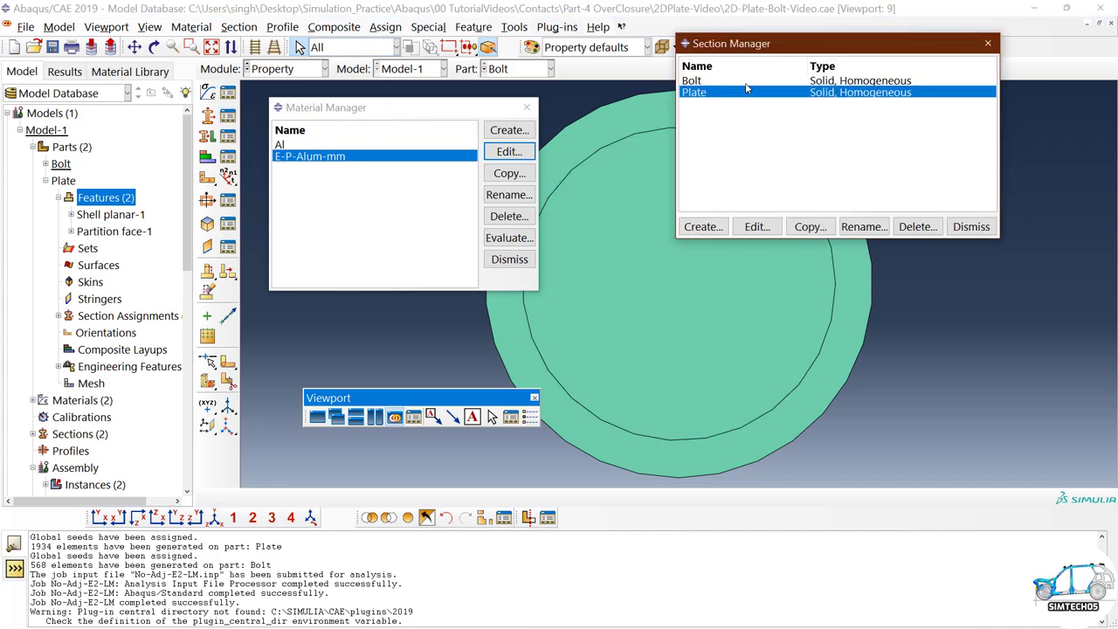
pyautogui.moveTo(788, 47); pyautogui.dragTo(787, 70)
pyautogui.doubleClick(837, 115)
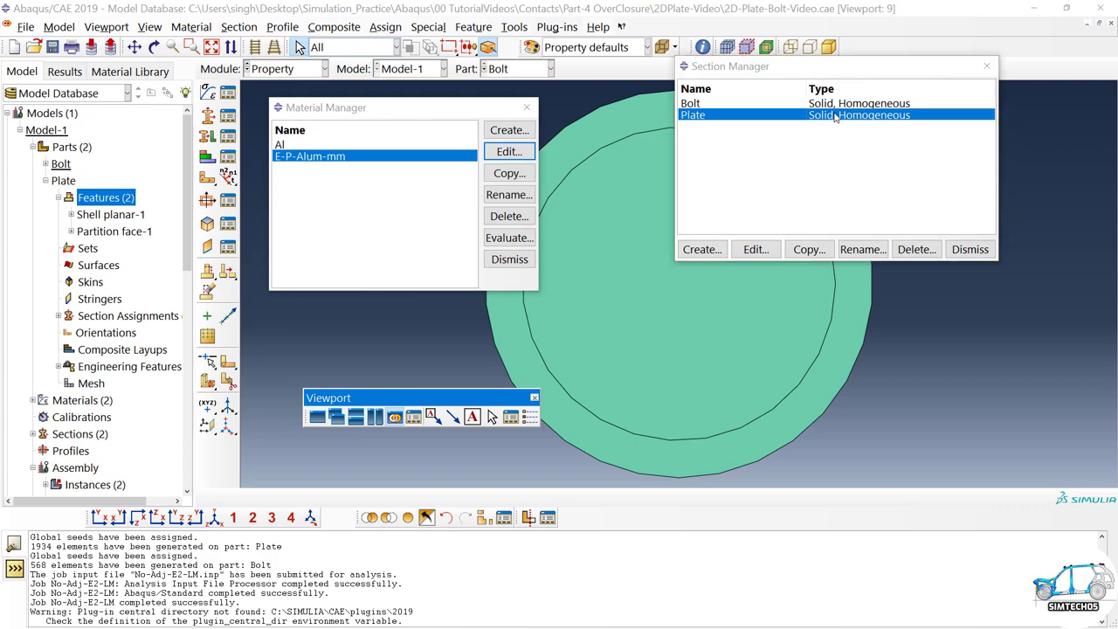
pyautogui.click(464, 252)
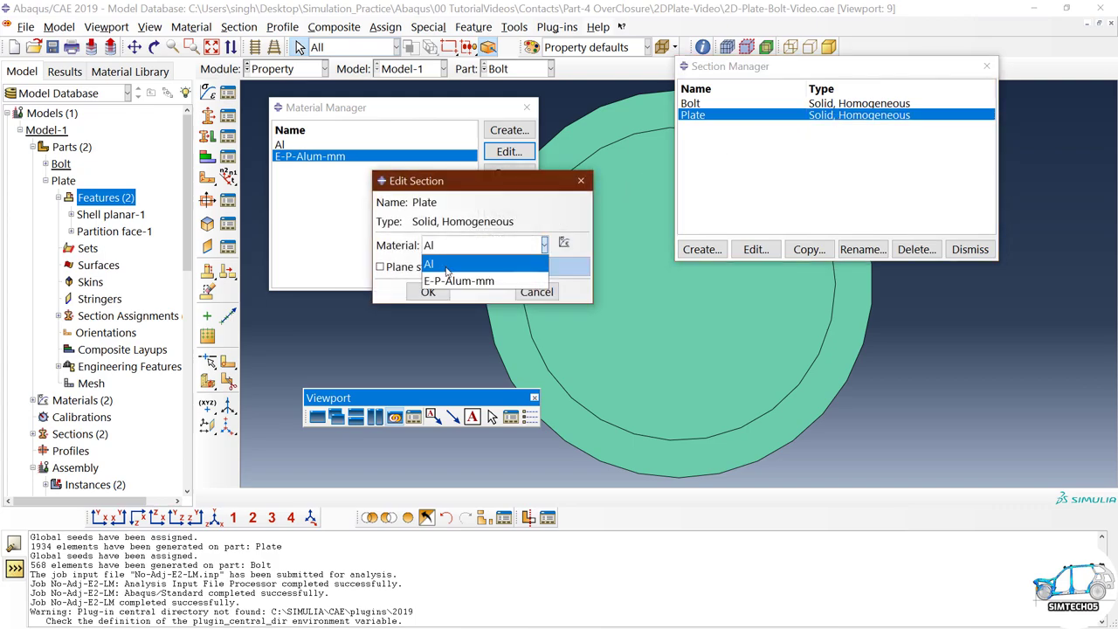
pyautogui.click(449, 282)
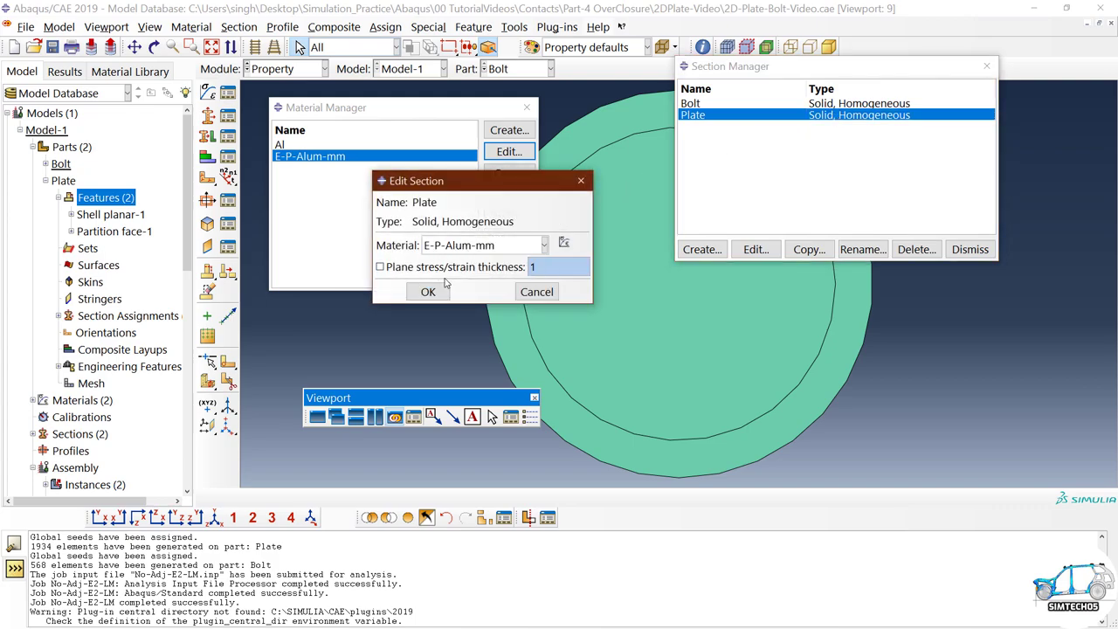
pyautogui.click(432, 293)
# Change the Bolt section's material to E-P-Alum-mm and close the section manager.
pyautogui.doubleClick(792, 106)
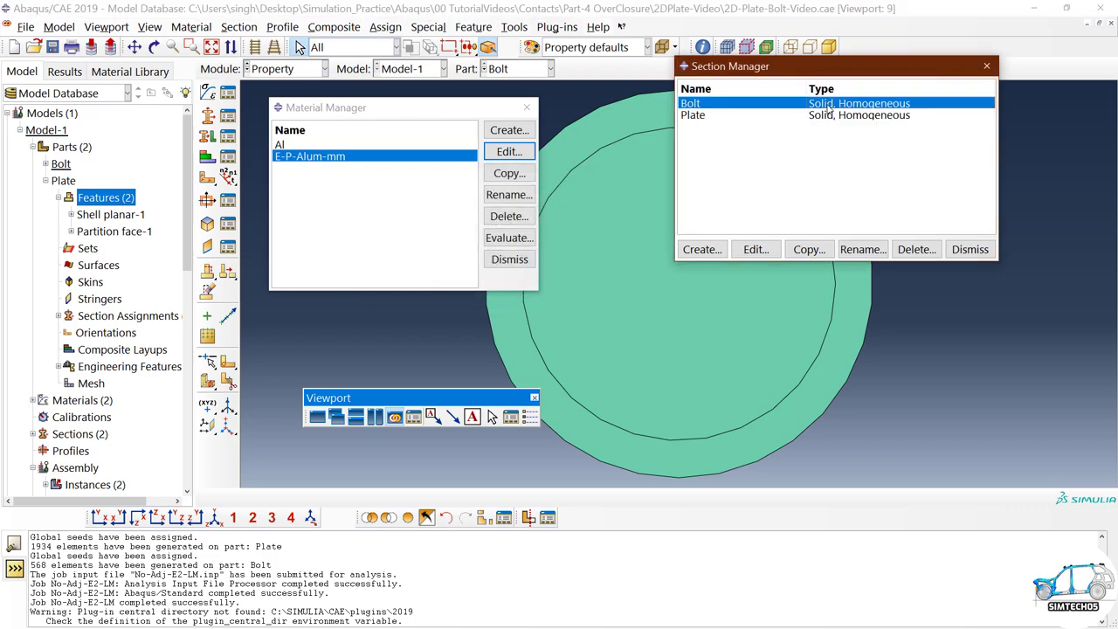
pyautogui.click(457, 246)
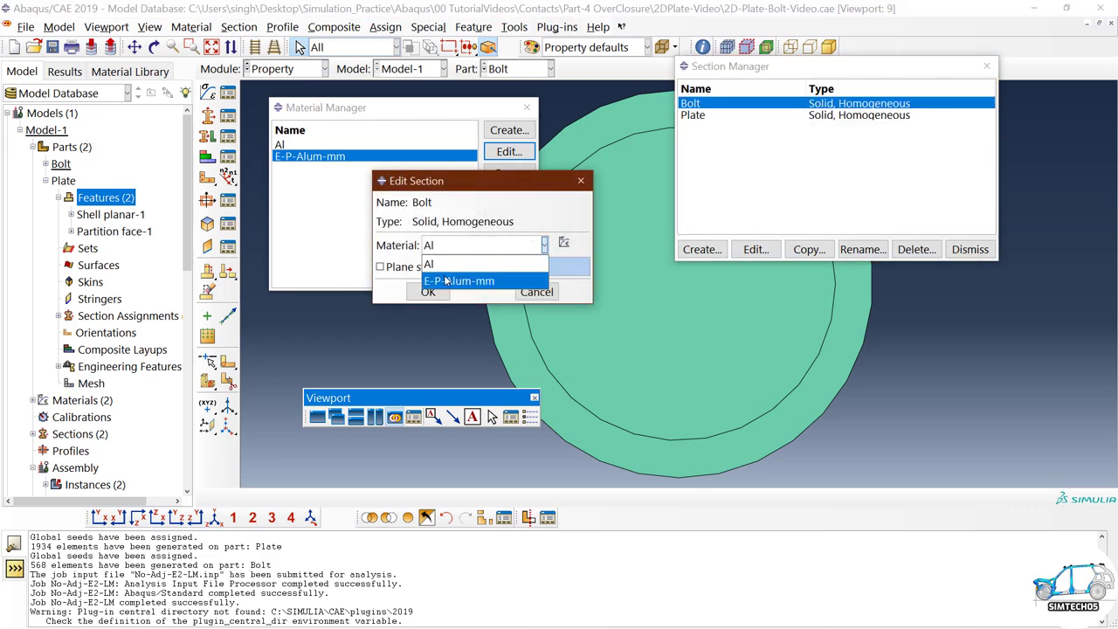
pyautogui.click(441, 278)
pyautogui.click(429, 292)
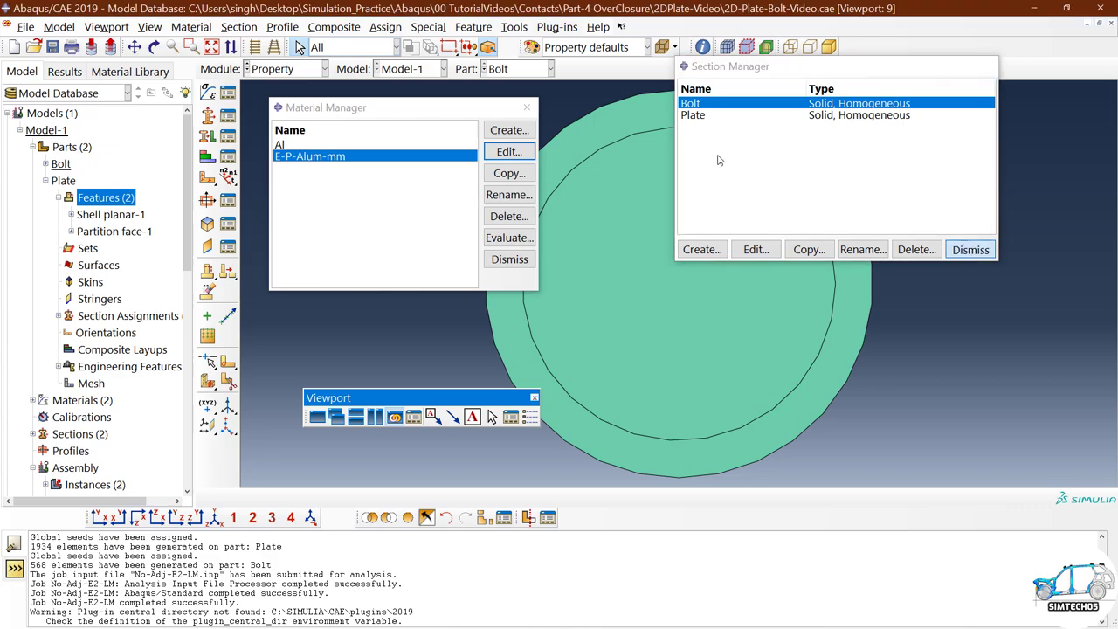
pyautogui.click(967, 250)
# In the Job module, copy the job No-Adj-E2-LM to a new job named No-Adj-E2-NLM.
pyautogui.click(275, 68)
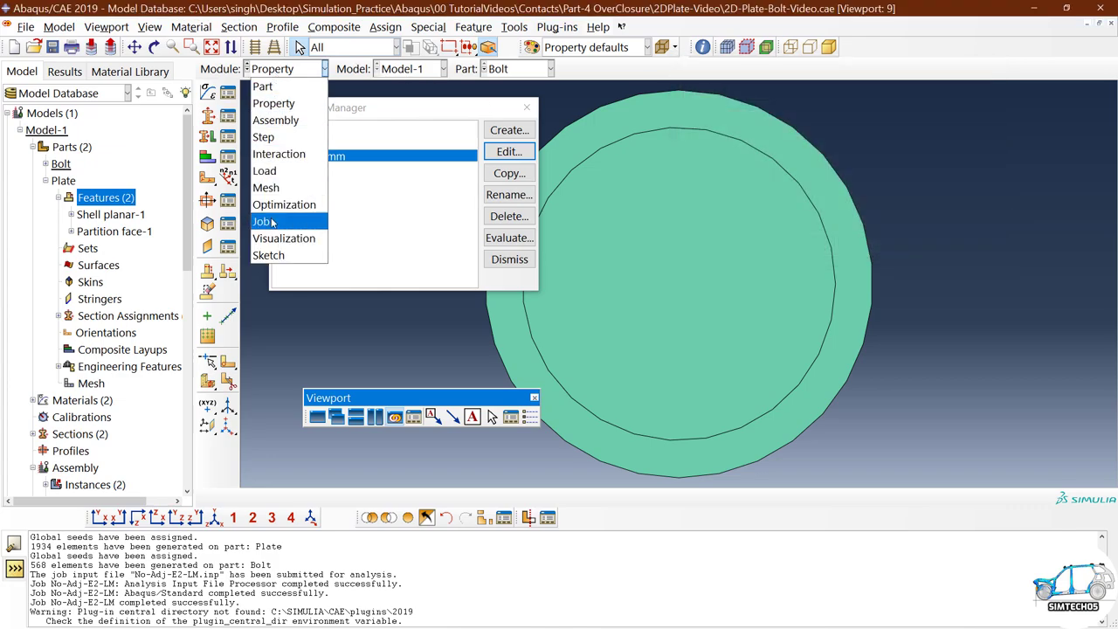
pyautogui.click(271, 224)
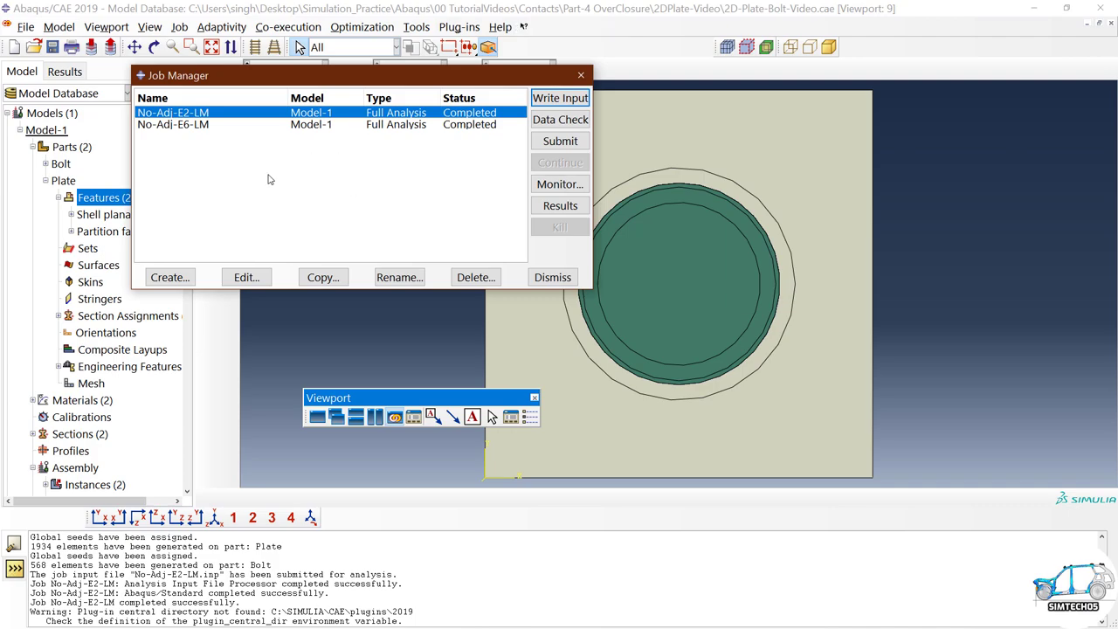
pyautogui.click(314, 278)
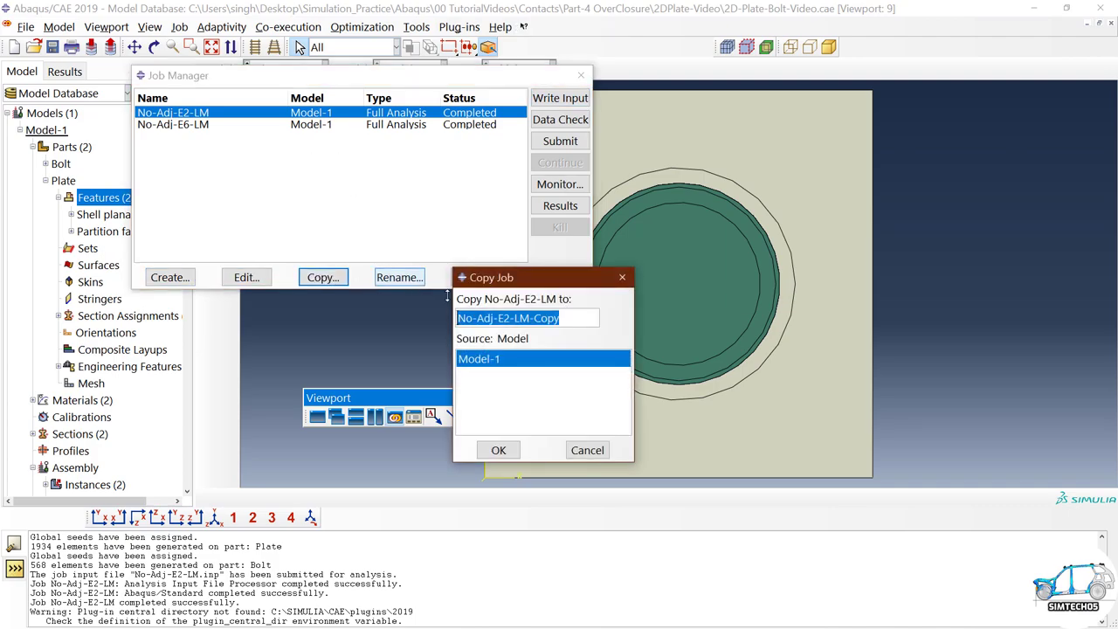
pyautogui.moveTo(566, 319); pyautogui.dragTo(529, 318)
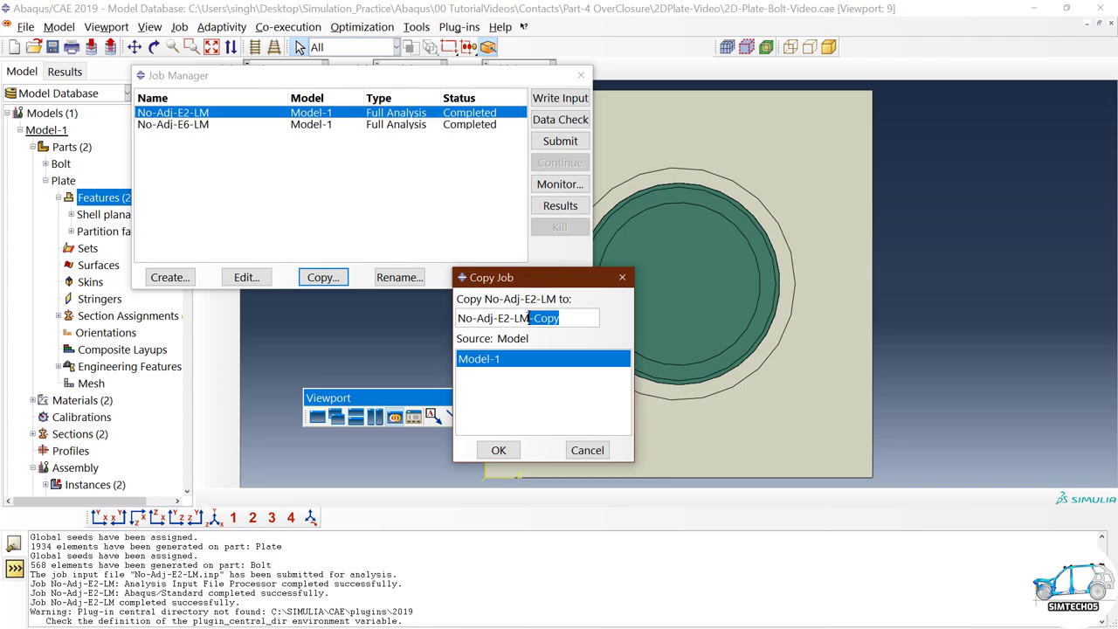
pyautogui.press('BackSpace')
pyautogui.moveTo(517, 318); pyautogui.dragTo(533, 317)
pyautogui.write('N')
pyautogui.click(498, 449)
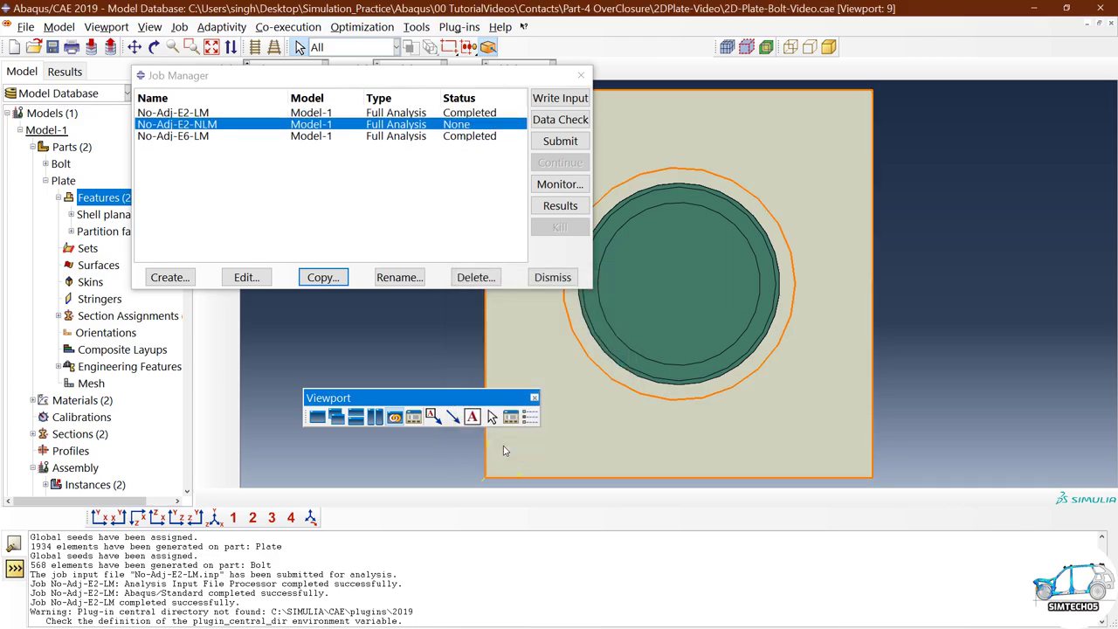
# Submit the job No-Adj-E2-NLM, monitor its increment attempts and errors, and close the monitor.
pyautogui.click(560, 142)
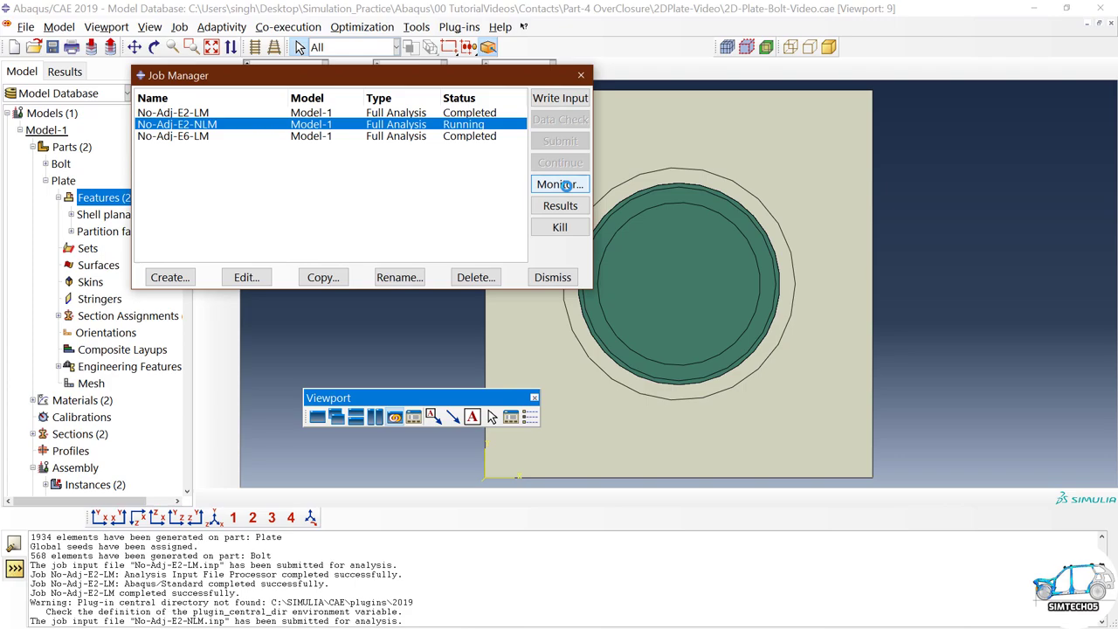
pyautogui.click(565, 184)
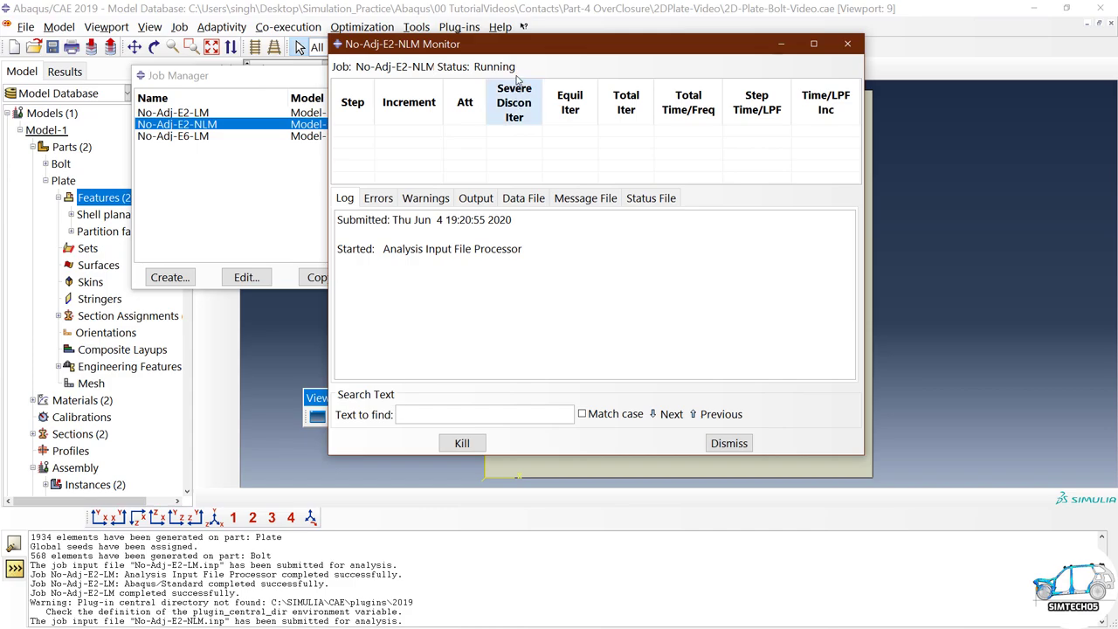
pyautogui.moveTo(561, 49); pyautogui.dragTo(467, 54)
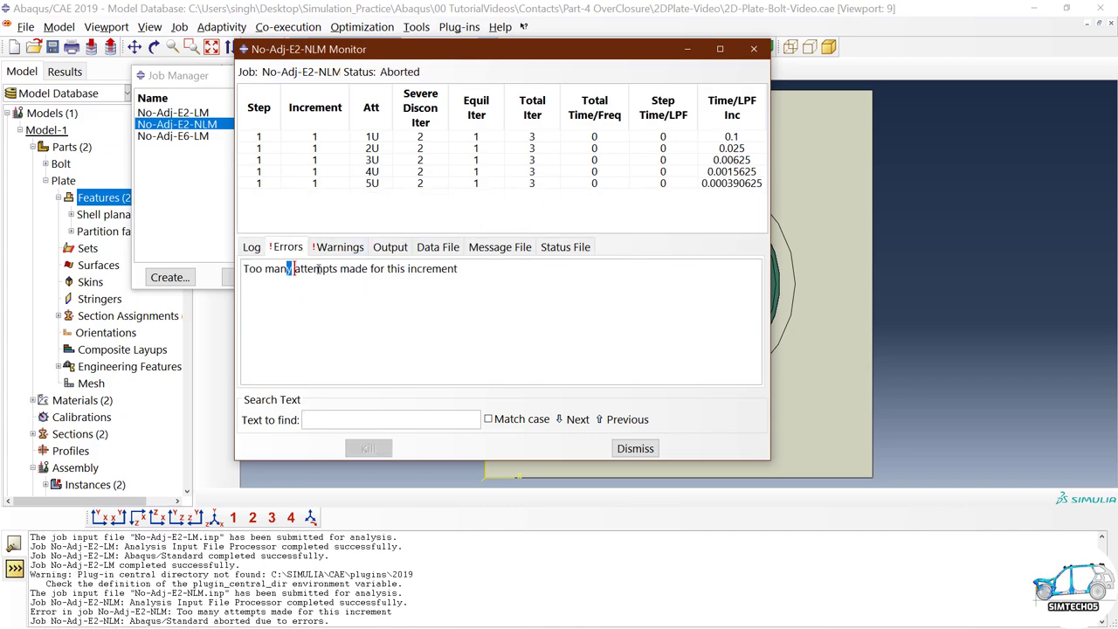
pyautogui.moveTo(286, 268); pyautogui.dragTo(450, 269)
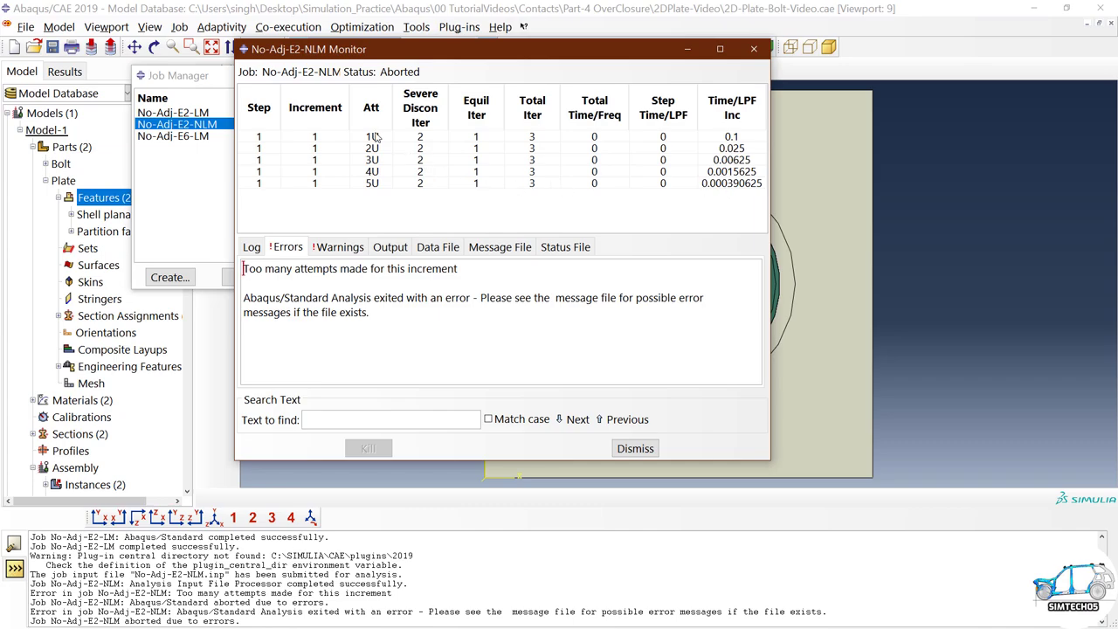
pyautogui.moveTo(373, 185); pyautogui.dragTo(373, 136)
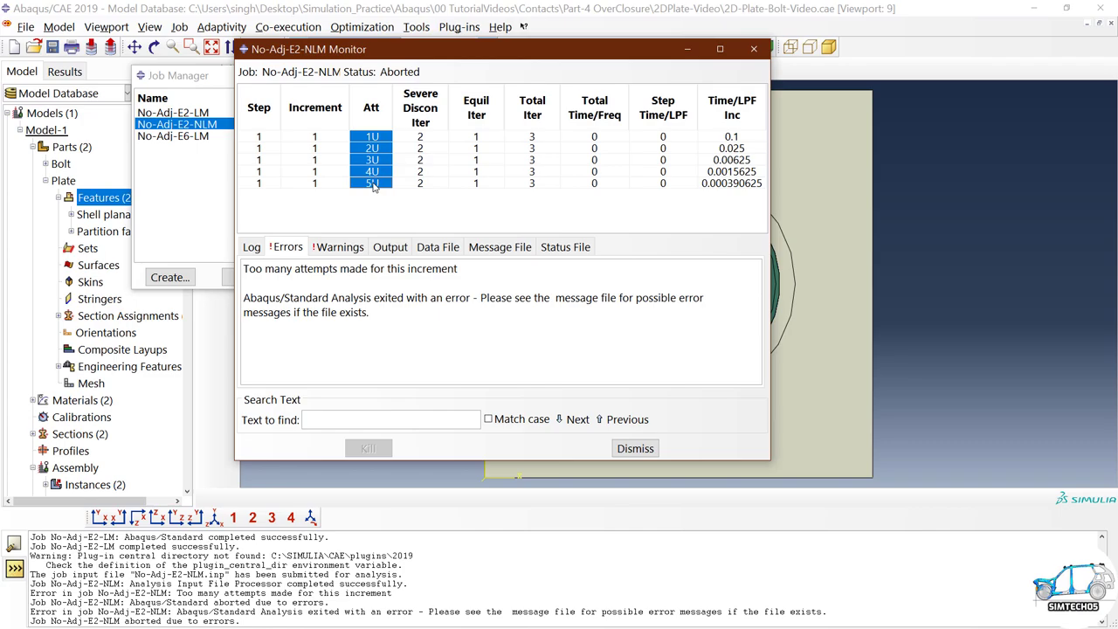
pyautogui.click(637, 449)
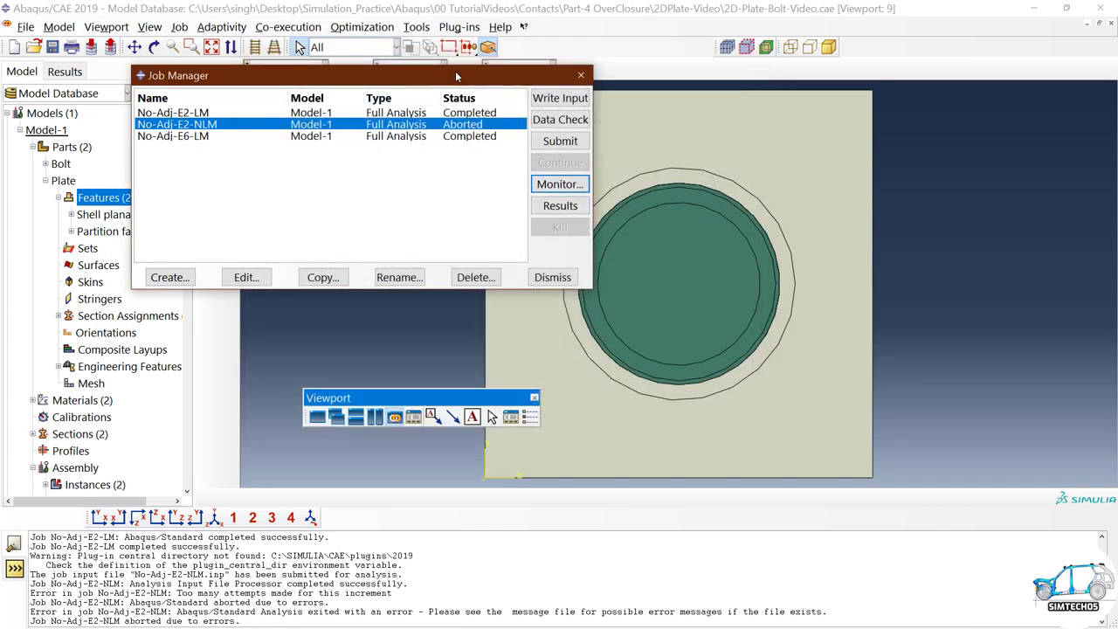
# Return to the No-Adj-E2-LM results, open the Frame Selector, advance from frame 0 to frame 1 and inspect the Mises stress at the bolt-plate interface.
pyautogui.moveTo(437, 77); pyautogui.dragTo(595, 76)
pyautogui.click(281, 72)
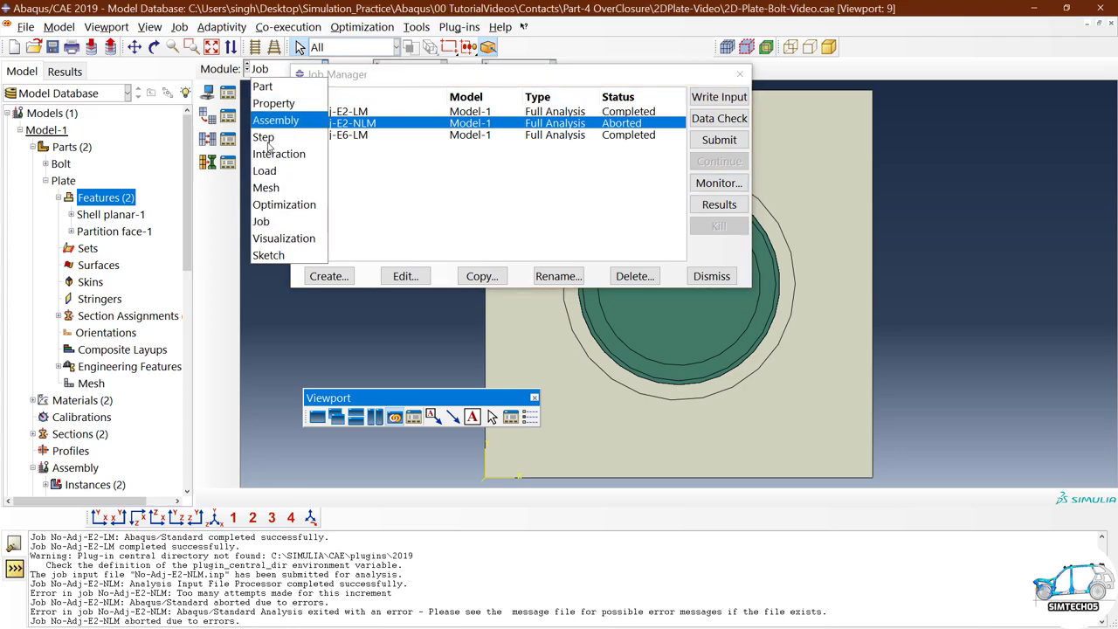
pyautogui.click(281, 239)
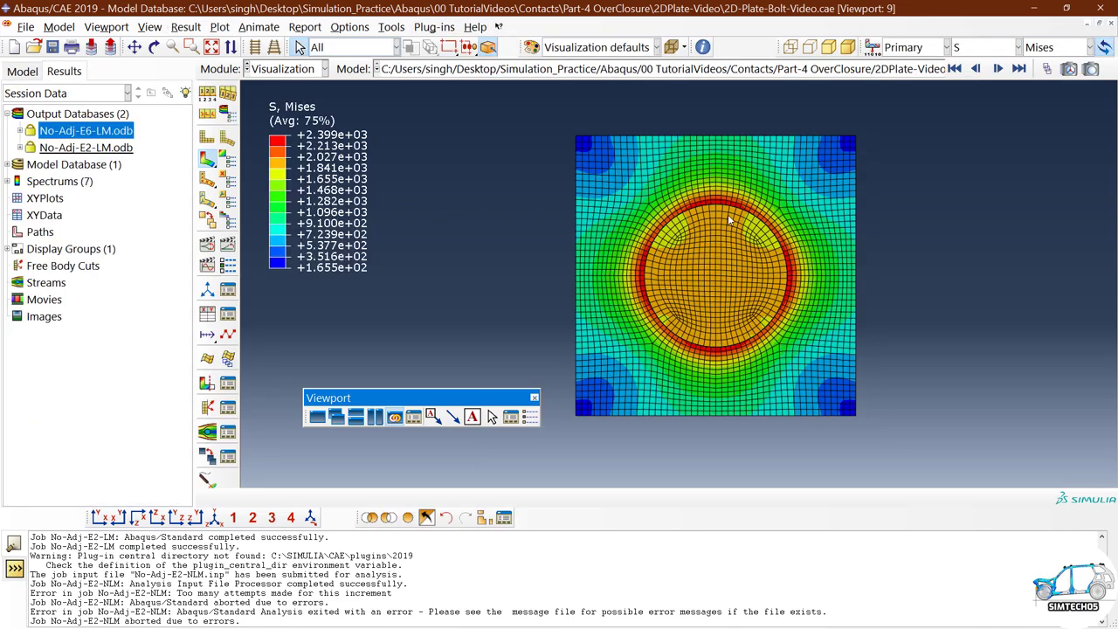
pyautogui.click(953, 69)
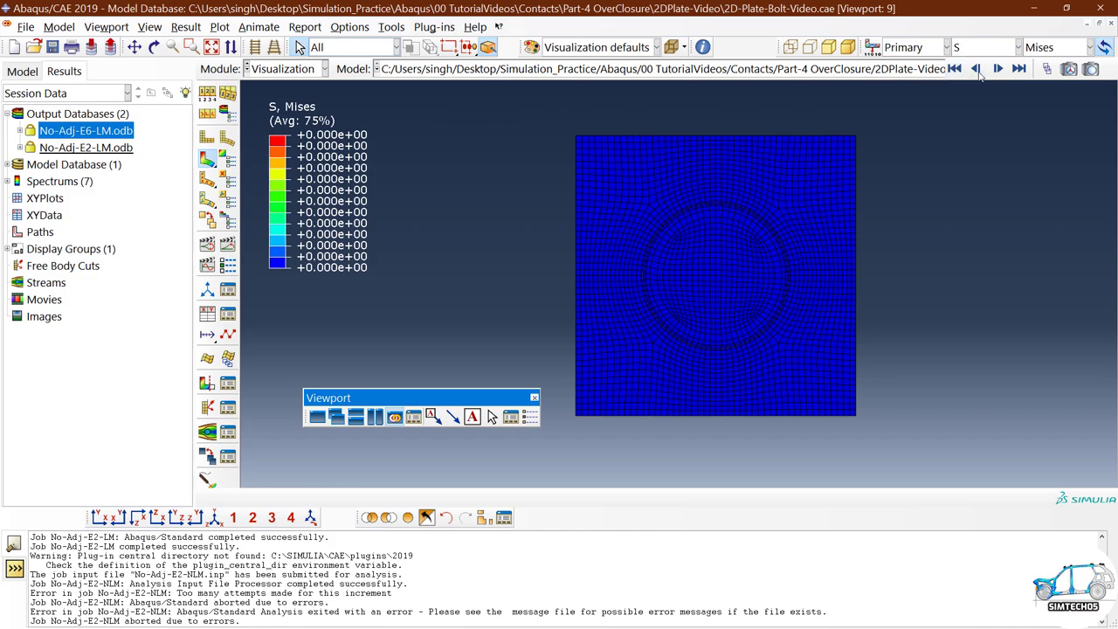
pyautogui.click(1048, 69)
pyautogui.moveTo(294, 325); pyautogui.dragTo(1003, 145)
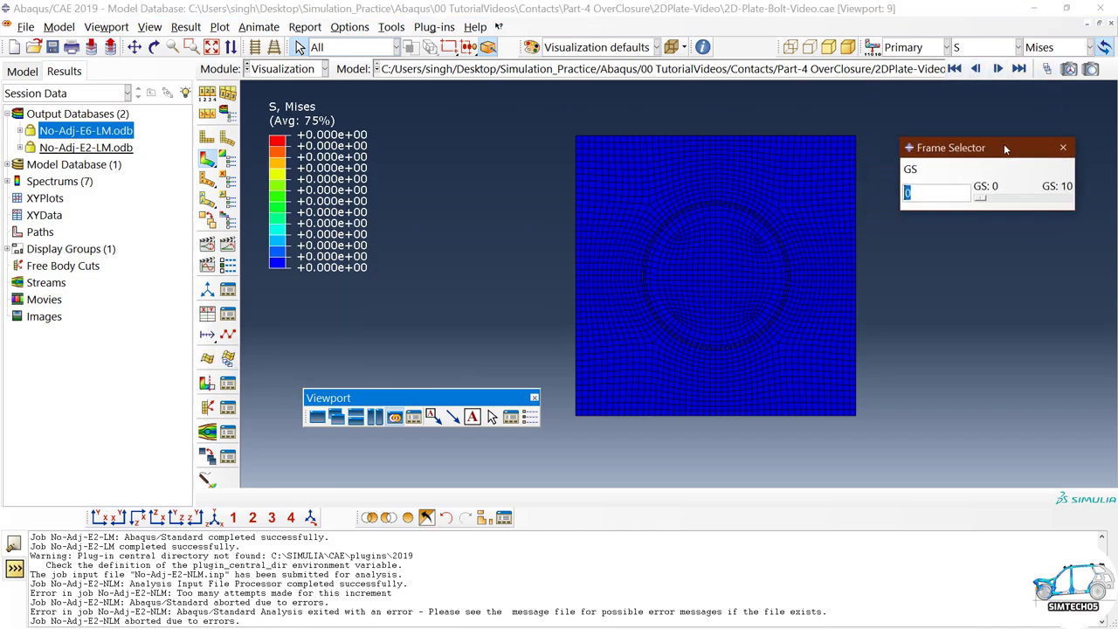
pyautogui.click(997, 69)
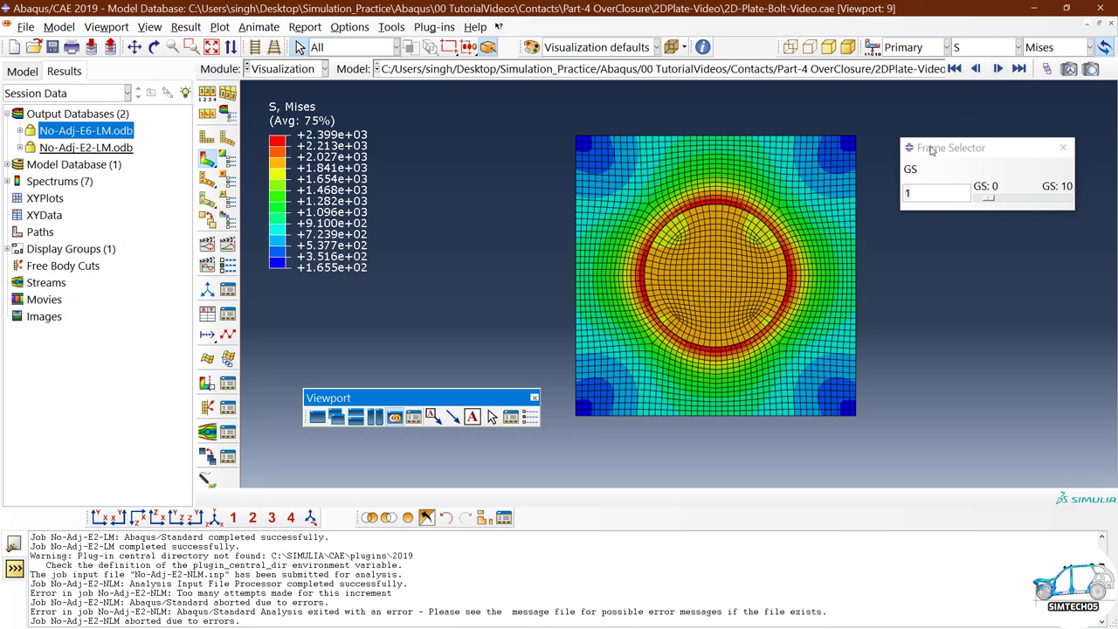
pyautogui.scroll(5, 795, 258)
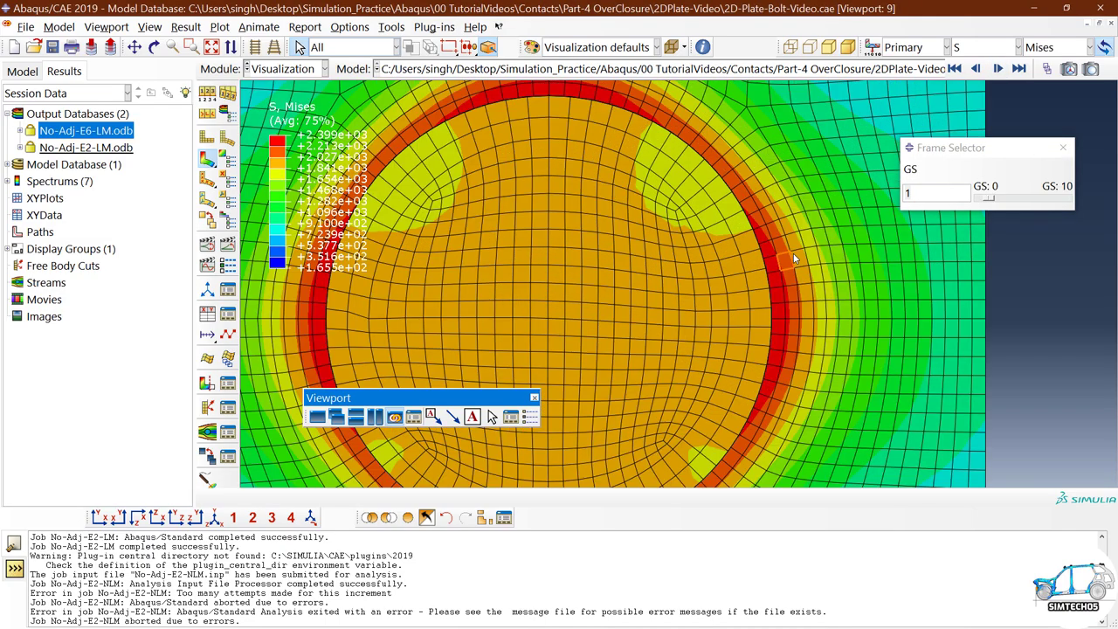
pyautogui.scroll(3, 793, 257)
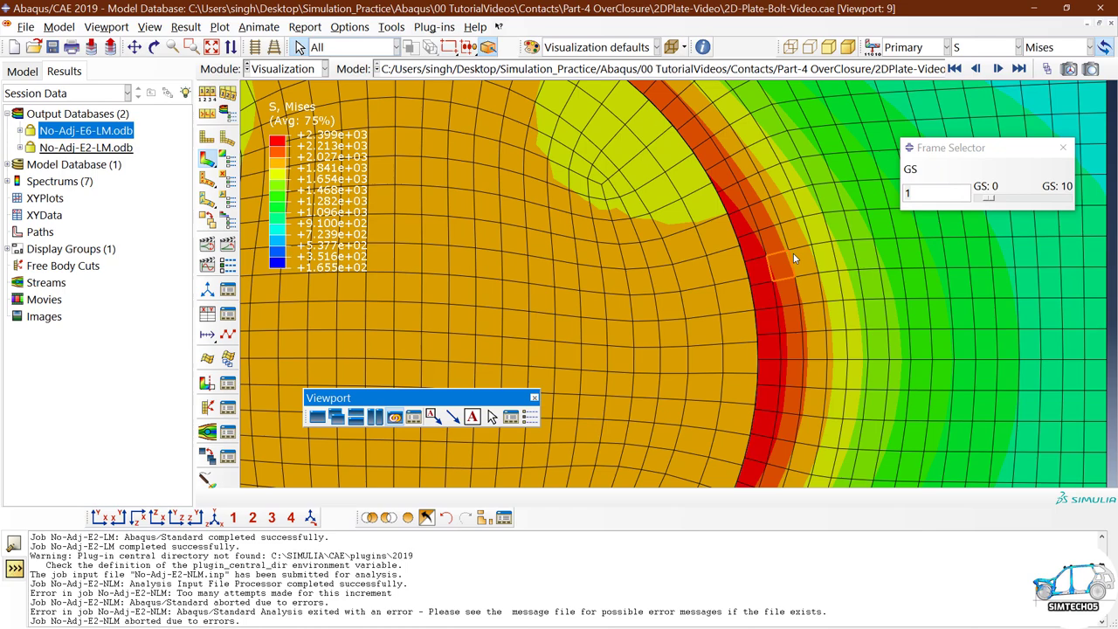
# Step the No-Adj-E2-LM results back to frame 0 and forward to frame 1, comparing the Mises stress across the bolt and plate.
pyautogui.click(975, 68)
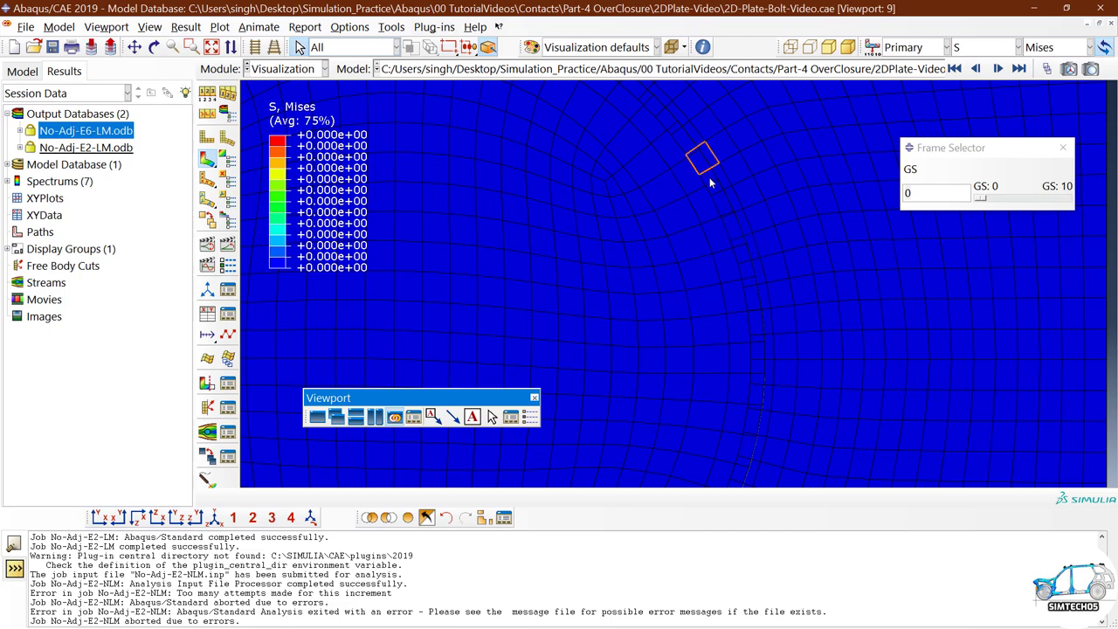
pyautogui.click(998, 69)
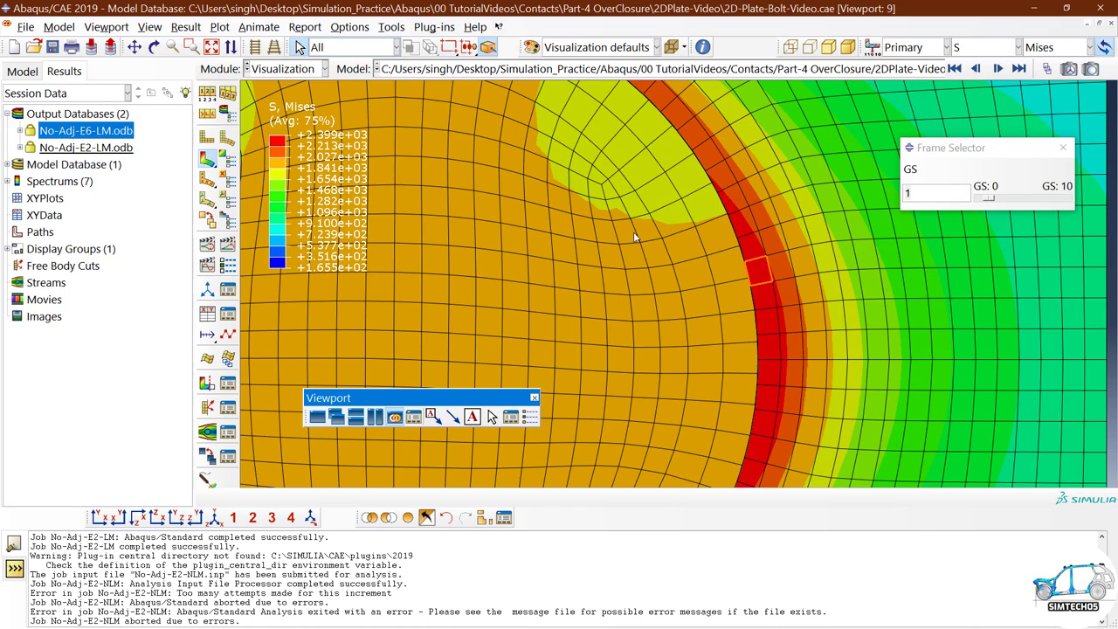
pyautogui.scroll(-4, 686, 236)
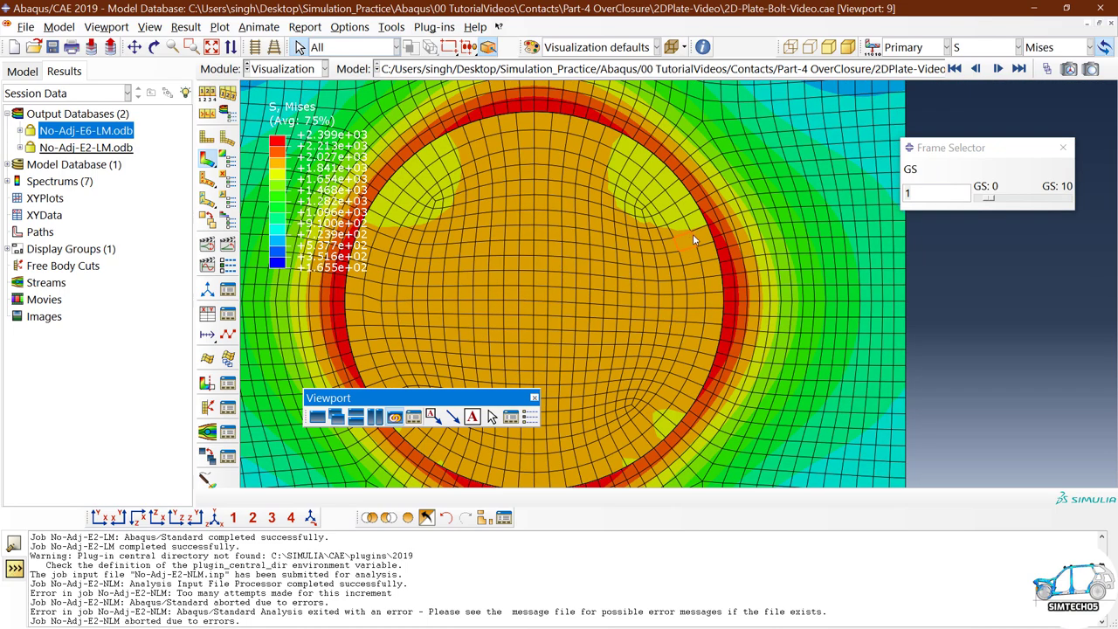
pyautogui.scroll(-2, 674, 229)
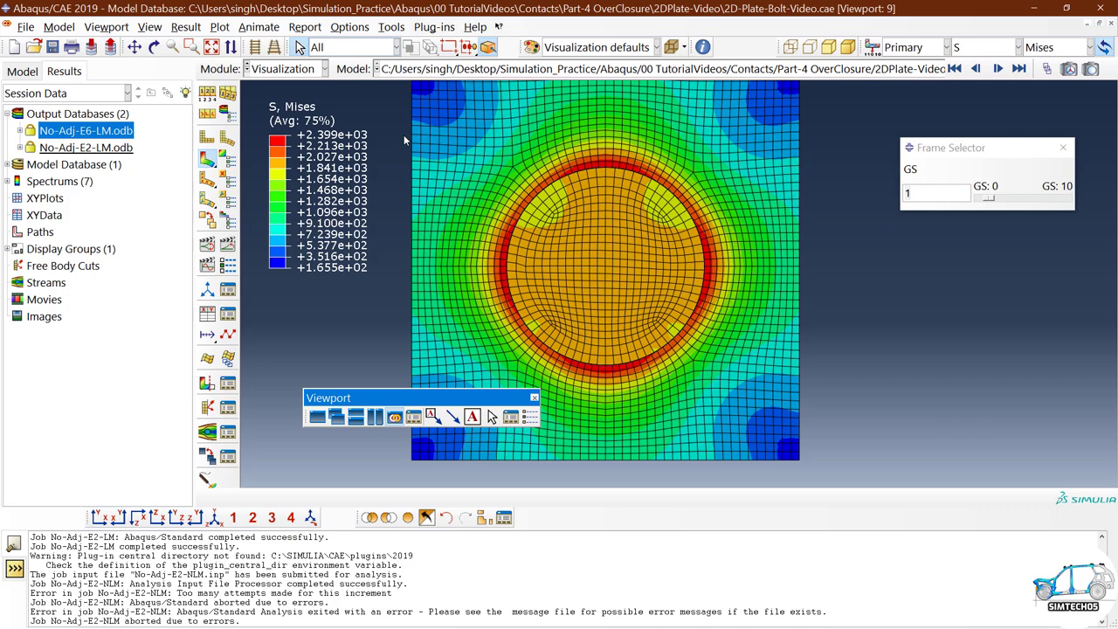
# In the Property module, review the elastic and plastic data of material E-P-Alum-mm without changing it.
pyautogui.click(280, 72)
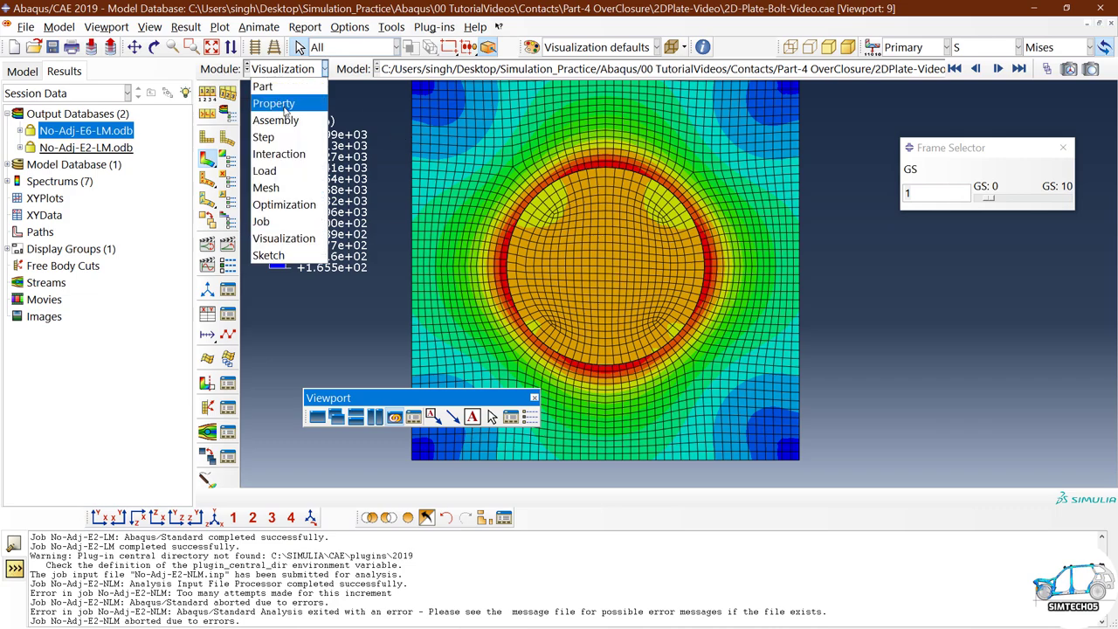
pyautogui.click(283, 109)
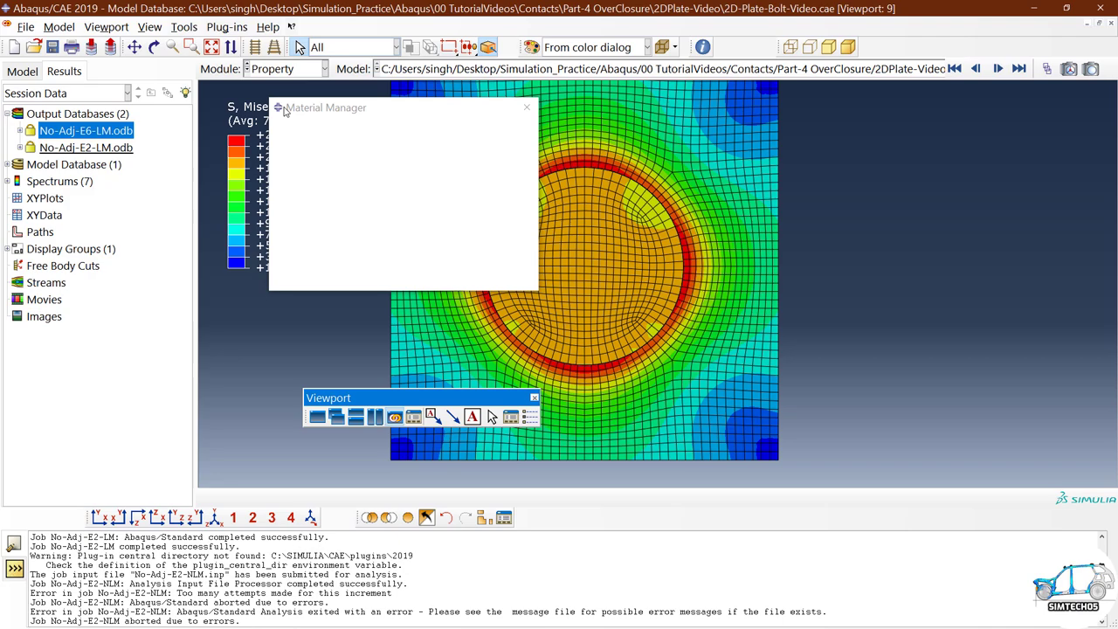
pyautogui.click(331, 157)
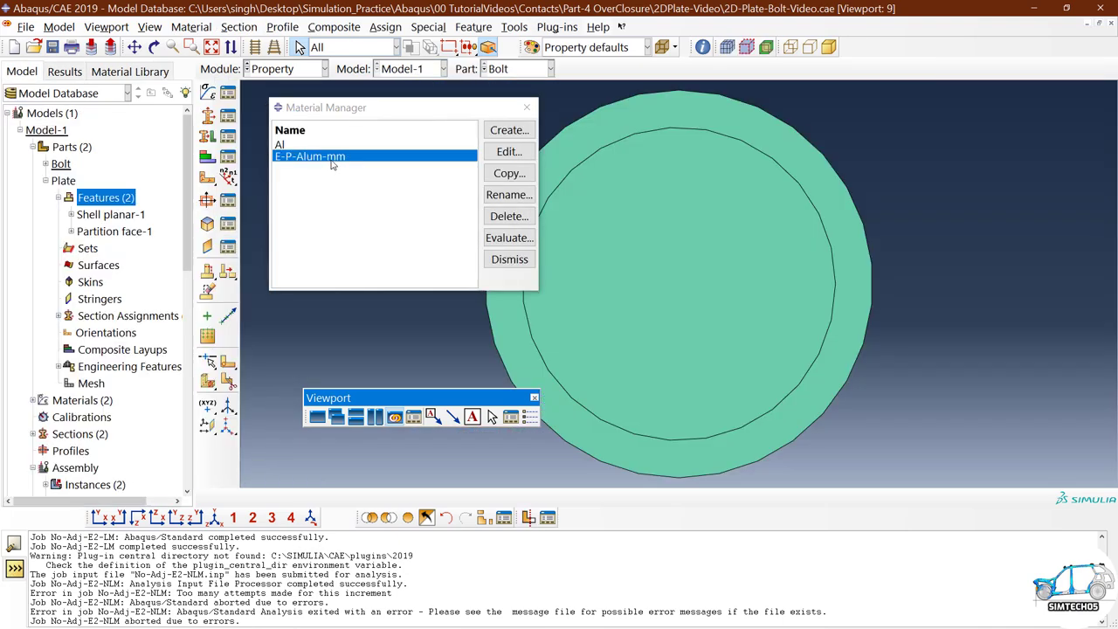
pyautogui.click(509, 151)
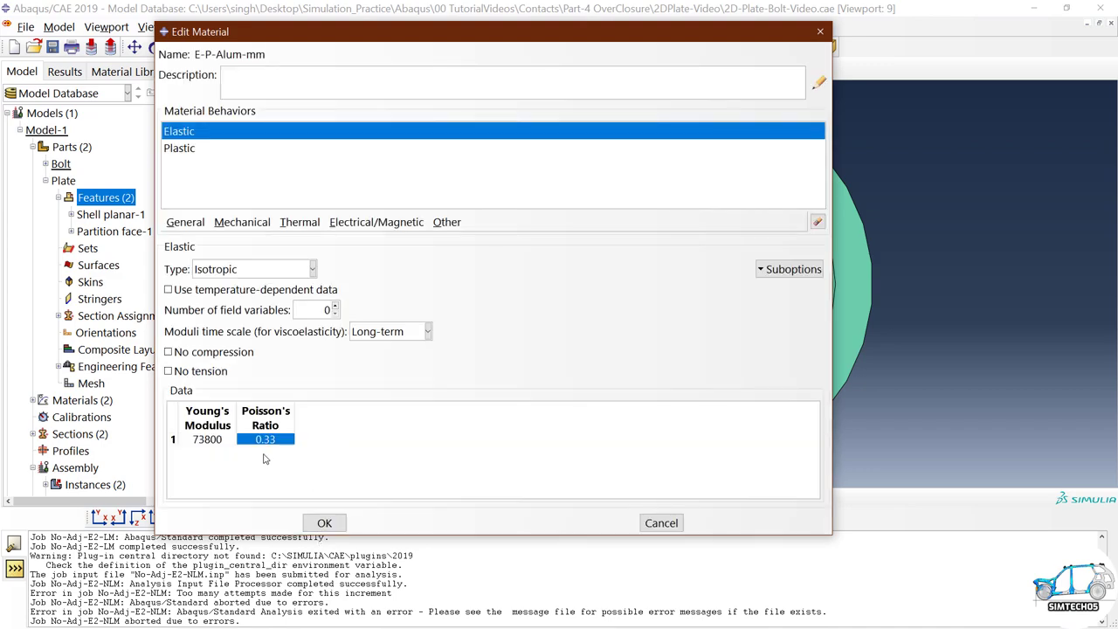
pyautogui.click(185, 150)
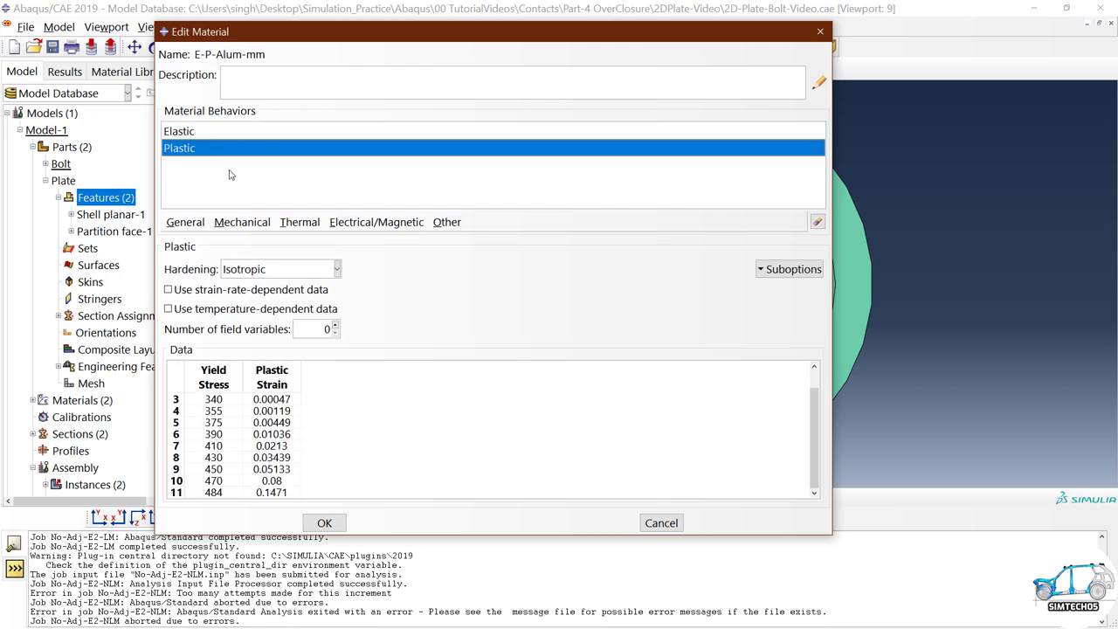
pyautogui.moveTo(649, 43); pyautogui.dragTo(598, 33)
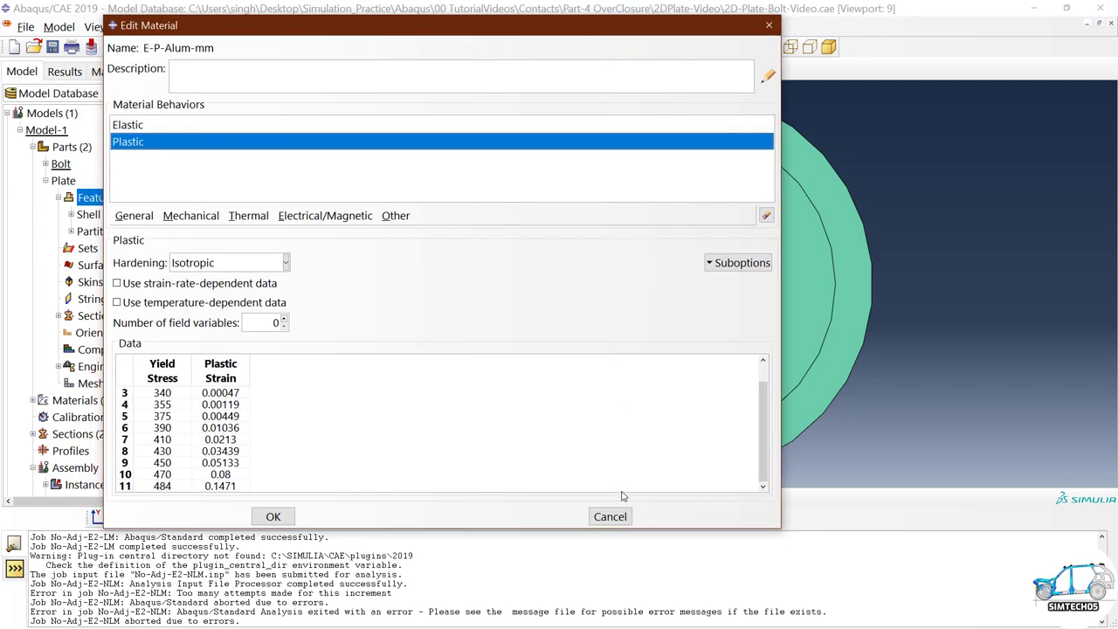
pyautogui.click(616, 518)
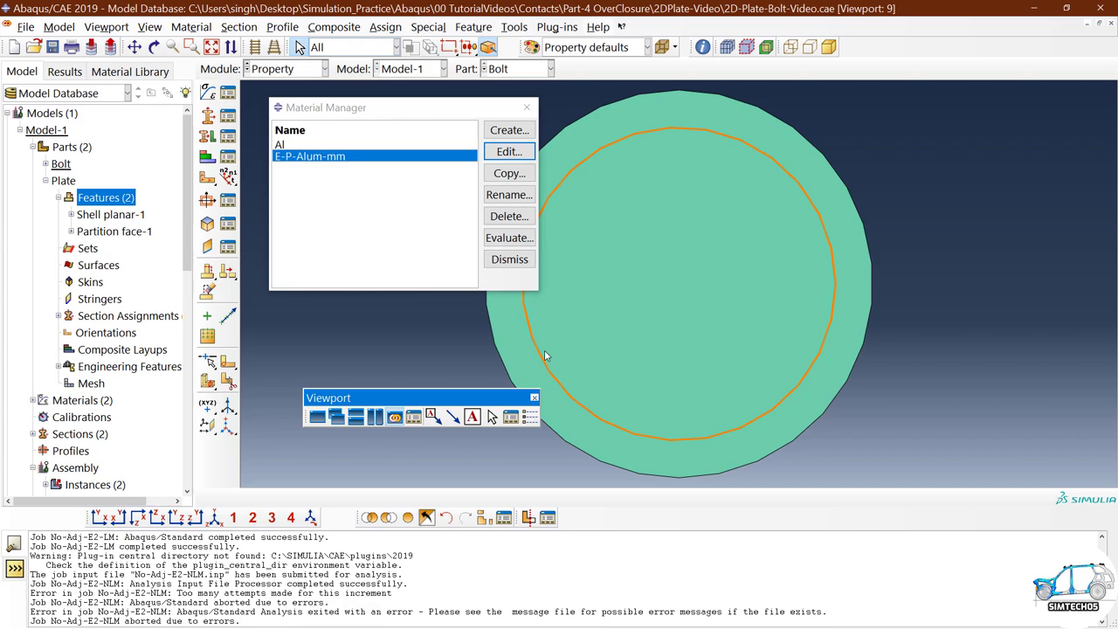
# Return to the Visualization module, examine the Mises stress along the upper bolt-plate interface, and restore the full front view.
pyautogui.click(285, 73)
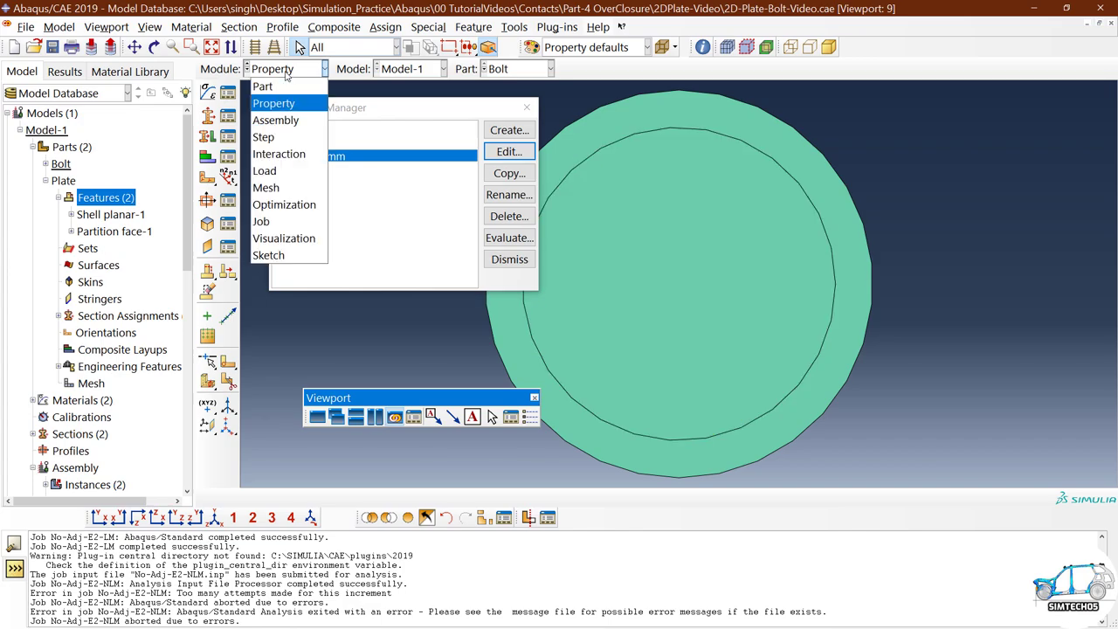
pyautogui.click(295, 234)
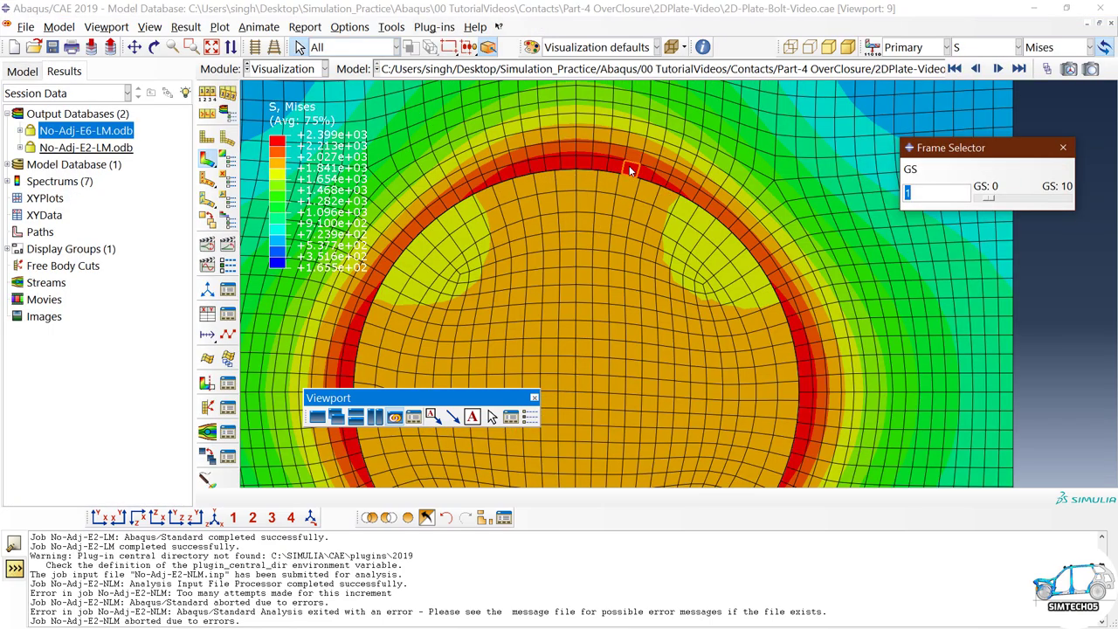
pyautogui.scroll(5, 587, 161)
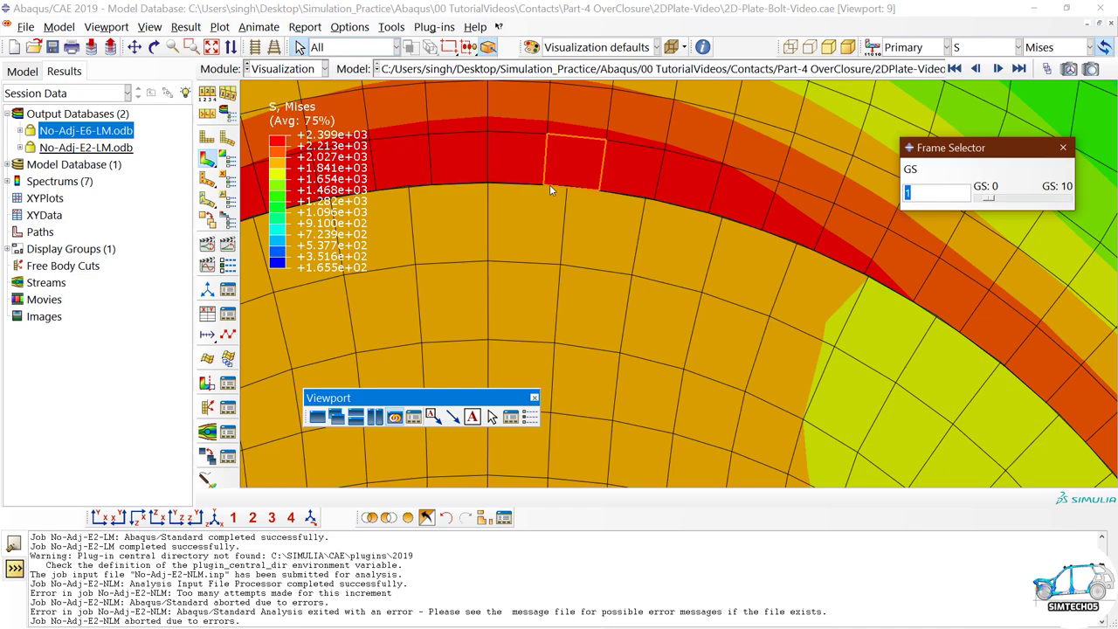
pyautogui.click(99, 517)
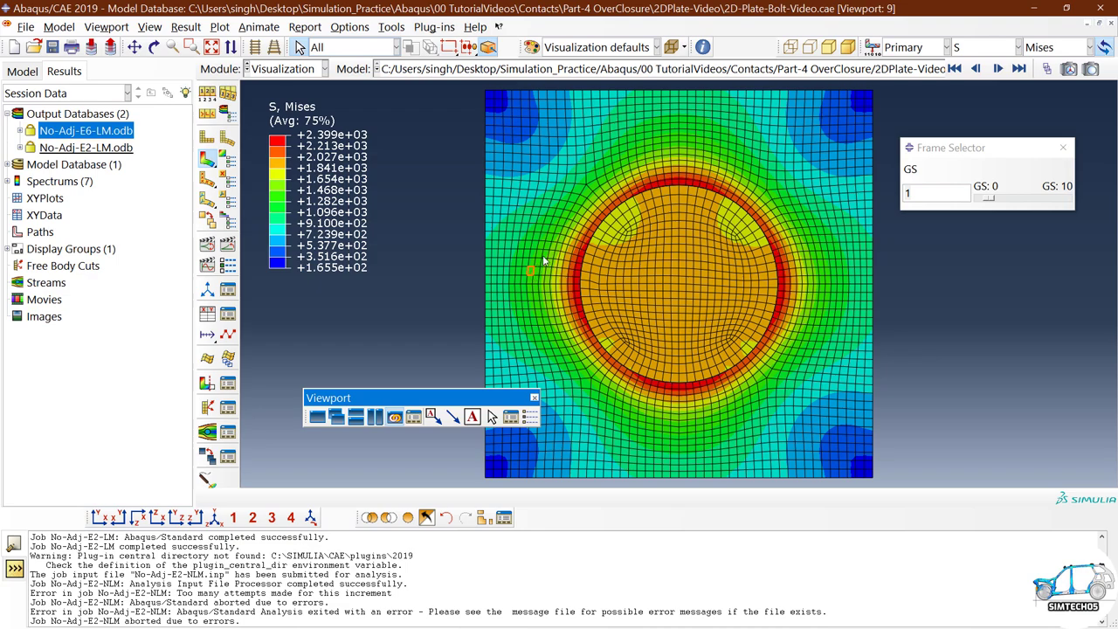
# In the Interaction module, set the slave adjustment of contact interaction Int-1 to Adjust only to remove overclosure.
pyautogui.click(295, 72)
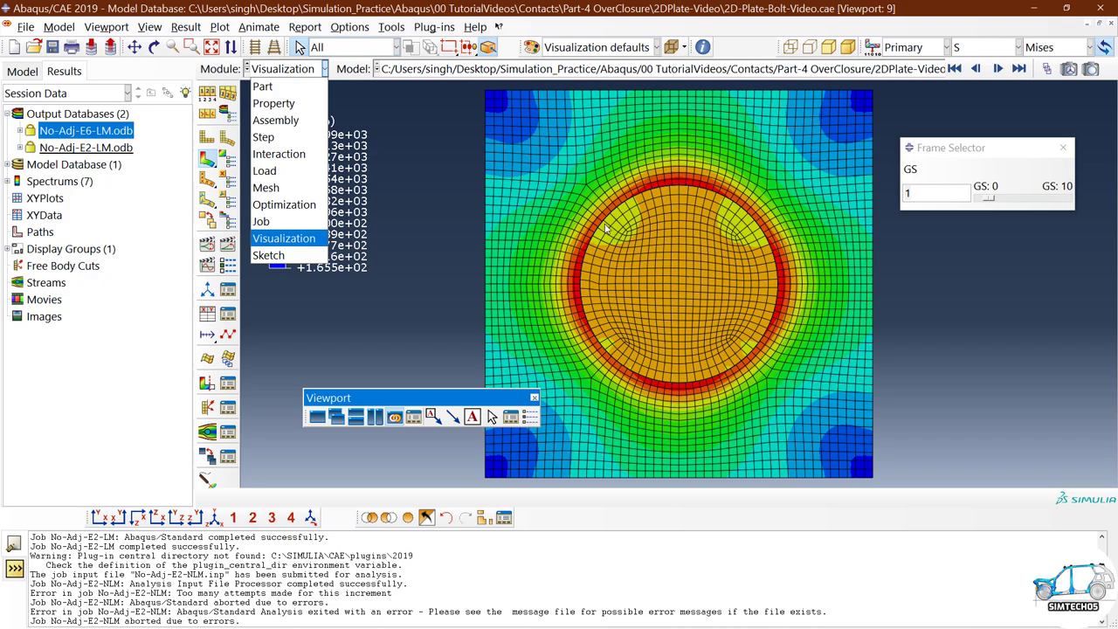
pyautogui.click(453, 205)
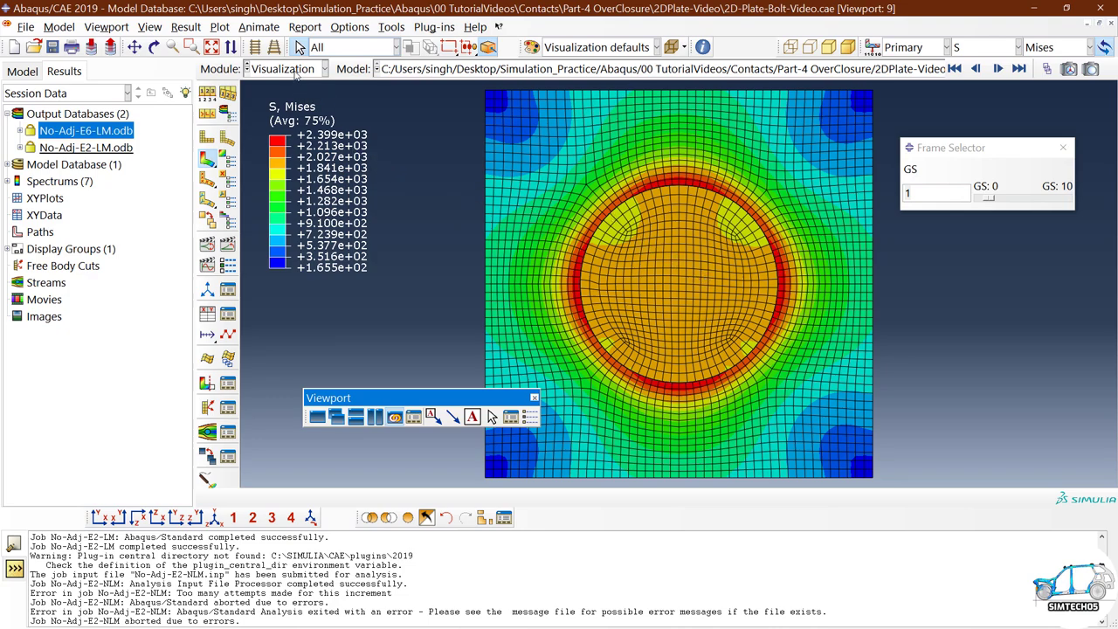
pyautogui.click(295, 71)
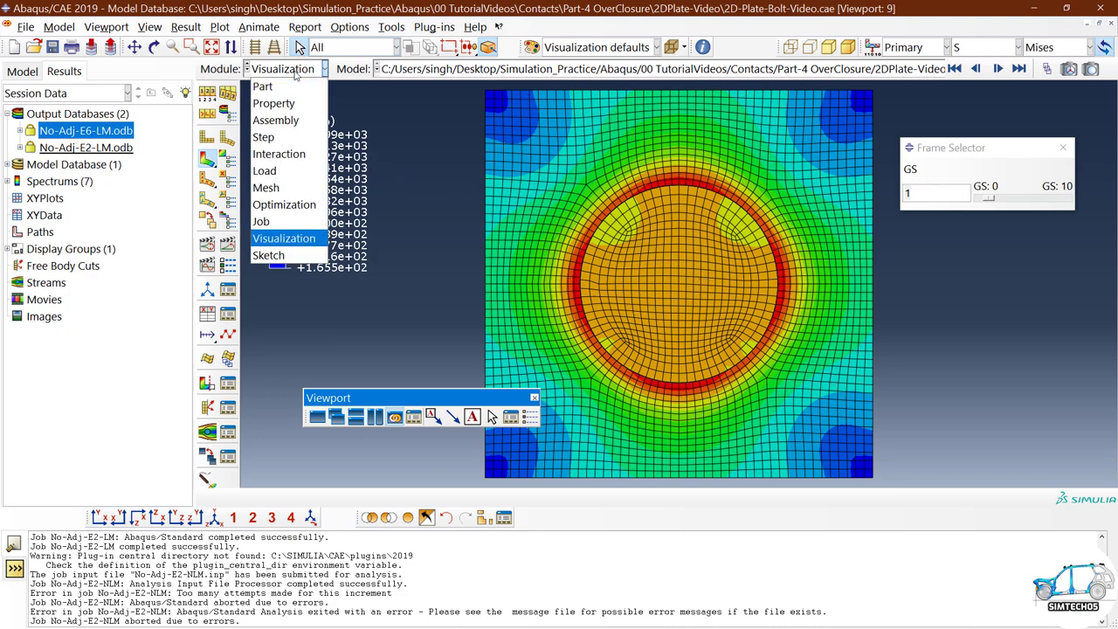
pyautogui.click(288, 154)
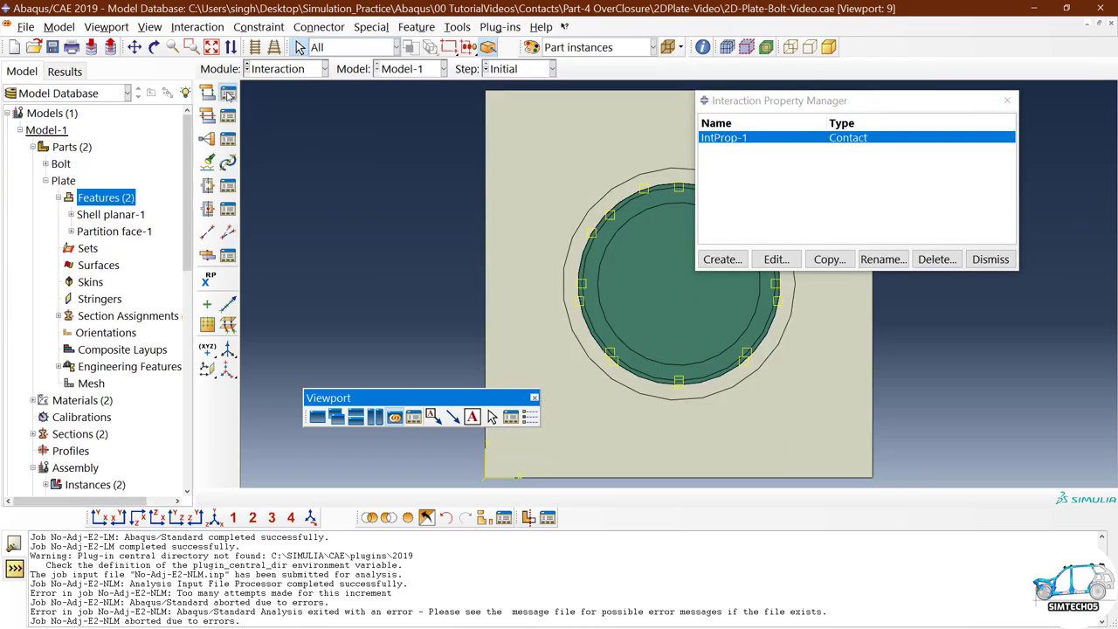
pyautogui.click(227, 94)
pyautogui.moveTo(232, 54); pyautogui.dragTo(416, 96)
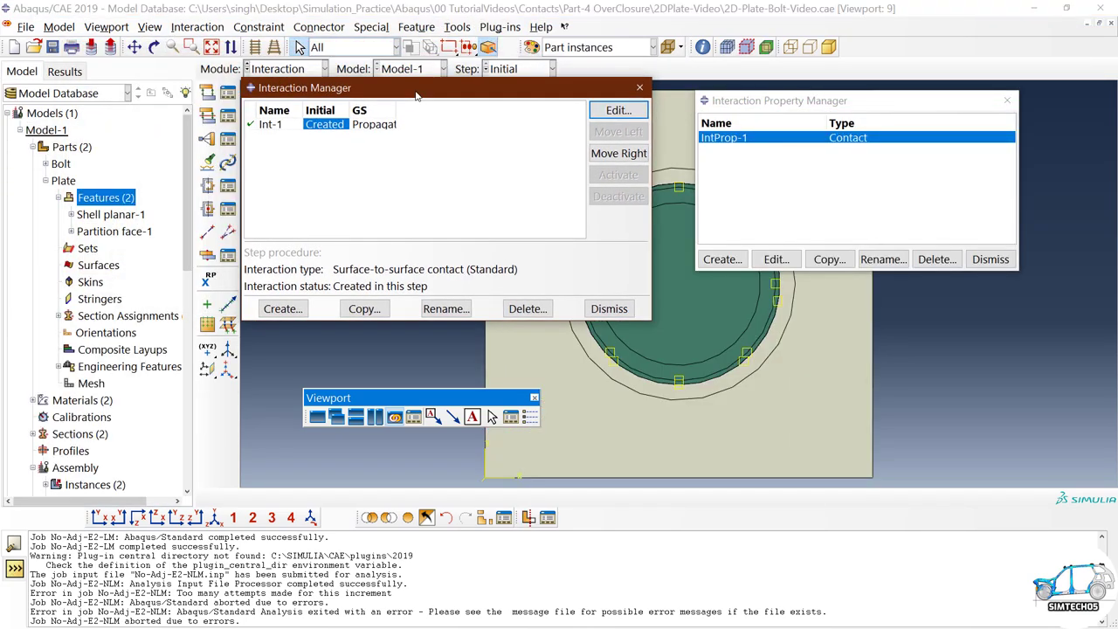
pyautogui.click(619, 112)
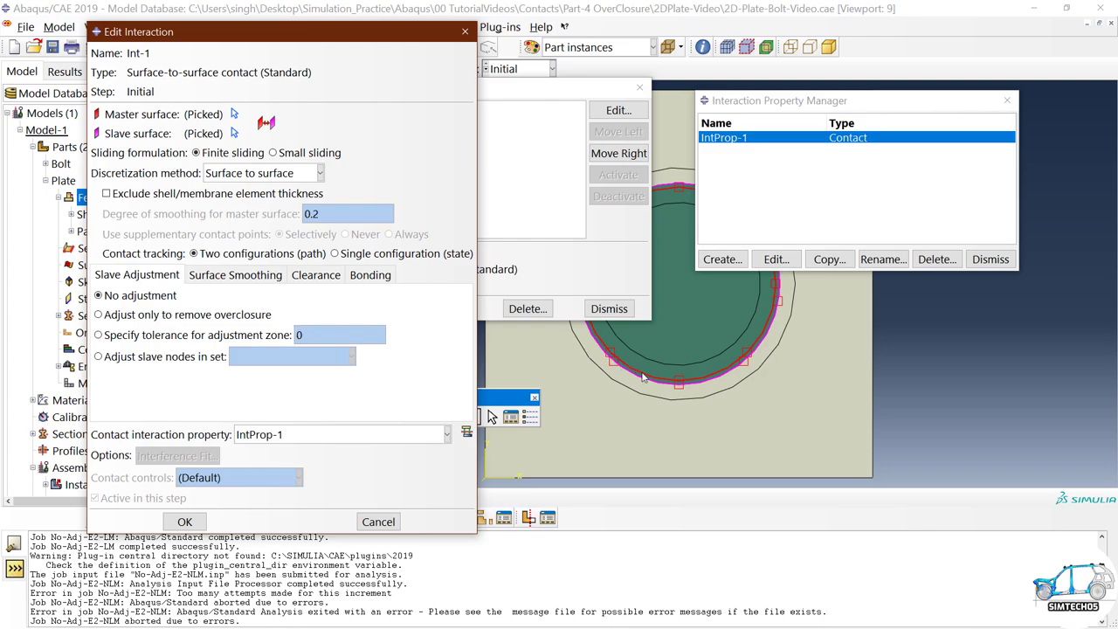
pyautogui.scroll(1, 642, 377)
pyautogui.scroll(1, 644, 375)
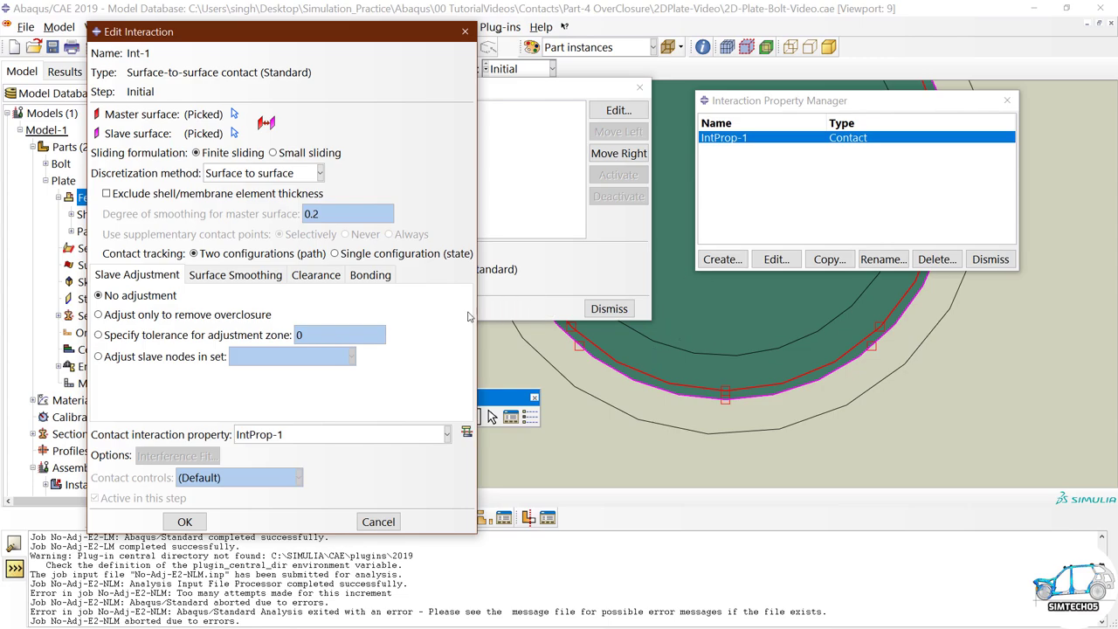
pyautogui.click(118, 316)
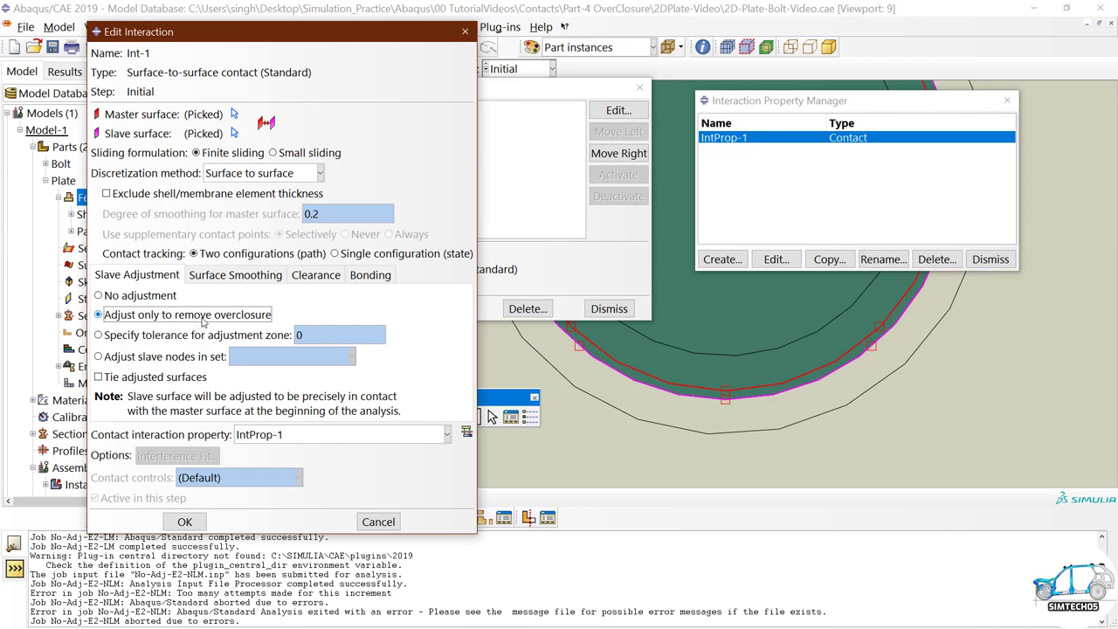
pyautogui.click(194, 521)
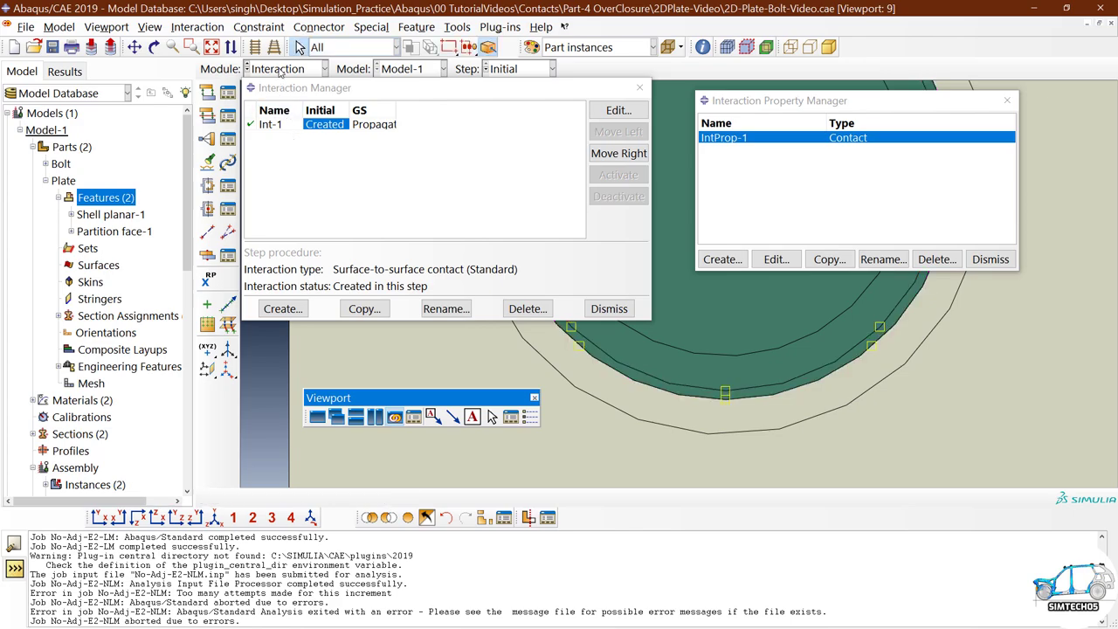
# In the Job module, copy the job No-Adj-E2-NLM to a new job named Adj-E2-NLM.
pyautogui.click(284, 70)
pyautogui.click(273, 222)
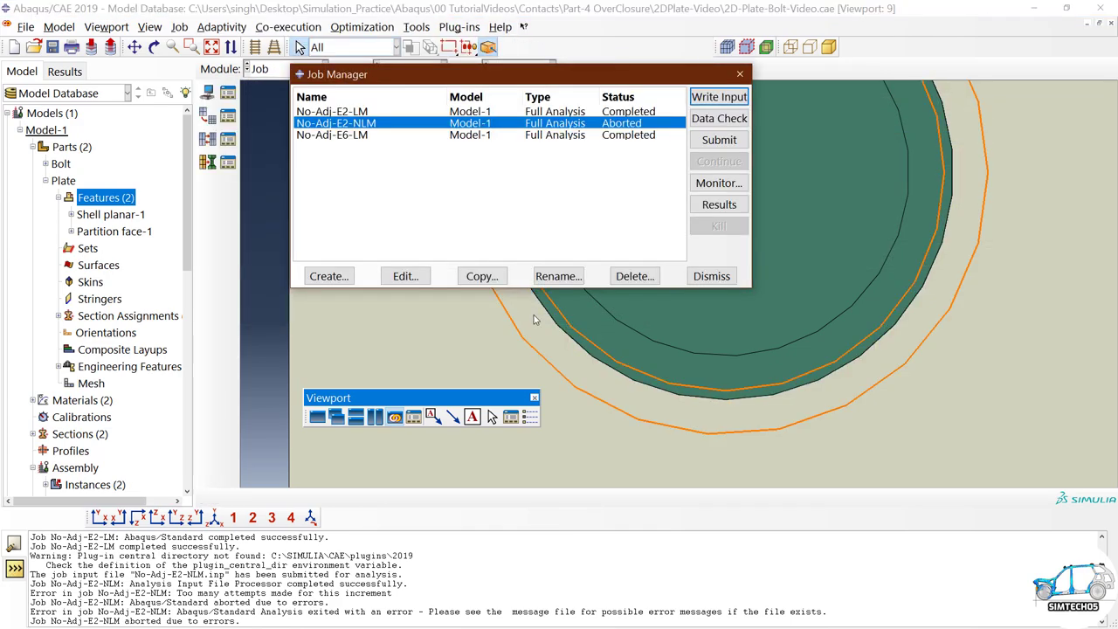
pyautogui.click(324, 275)
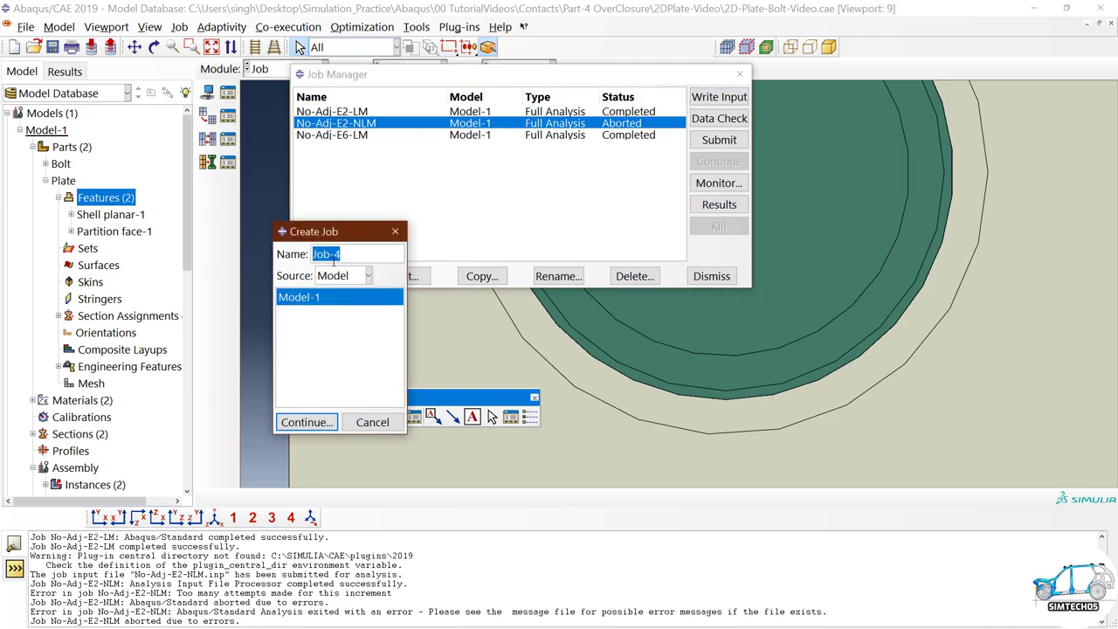
pyautogui.click(370, 421)
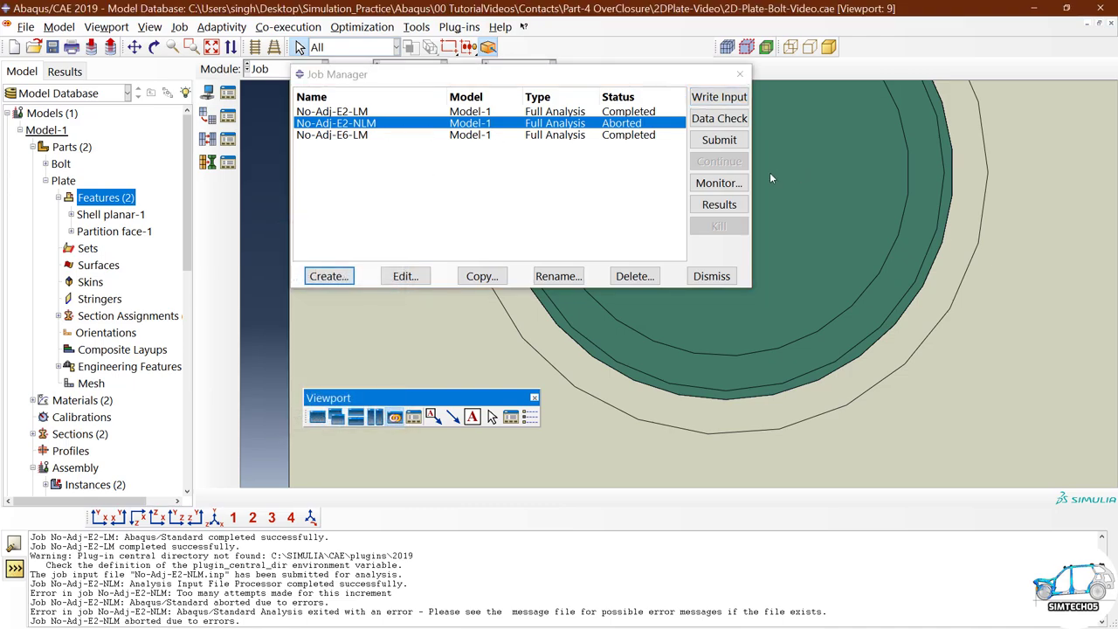
pyautogui.click(476, 276)
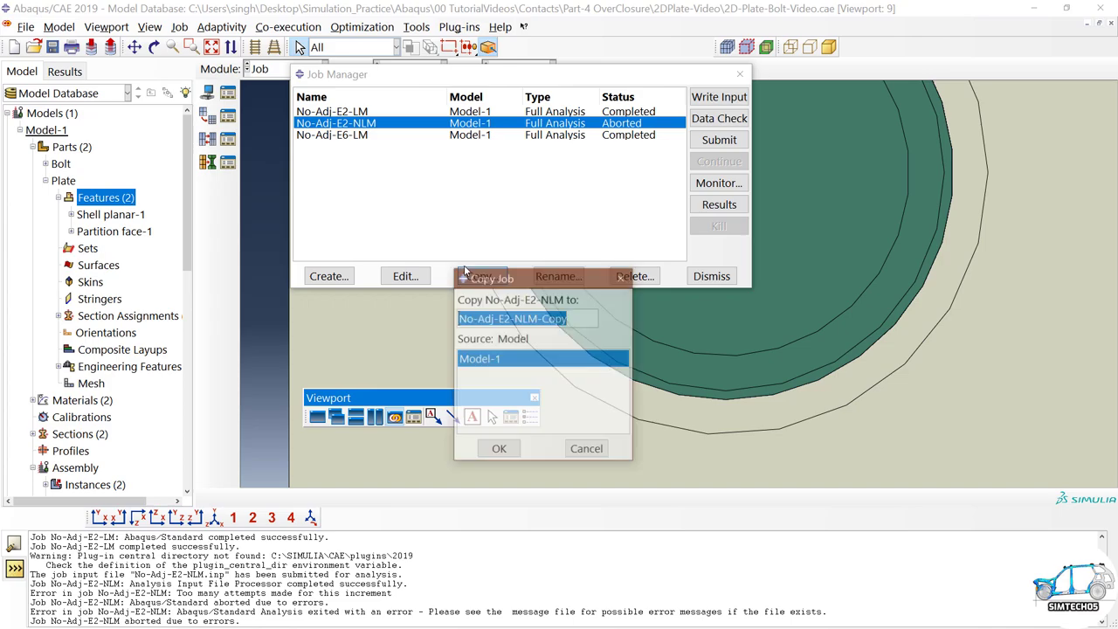
pyautogui.doubleClick(485, 318)
pyautogui.moveTo(460, 318); pyautogui.dragTo(438, 317)
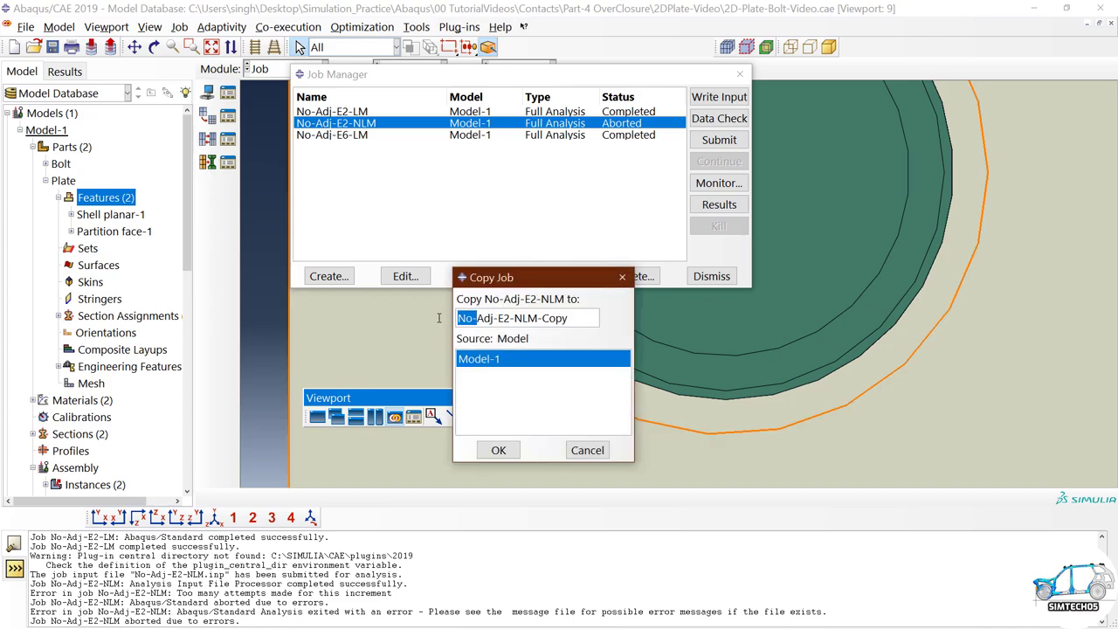
pyautogui.press('Delete')
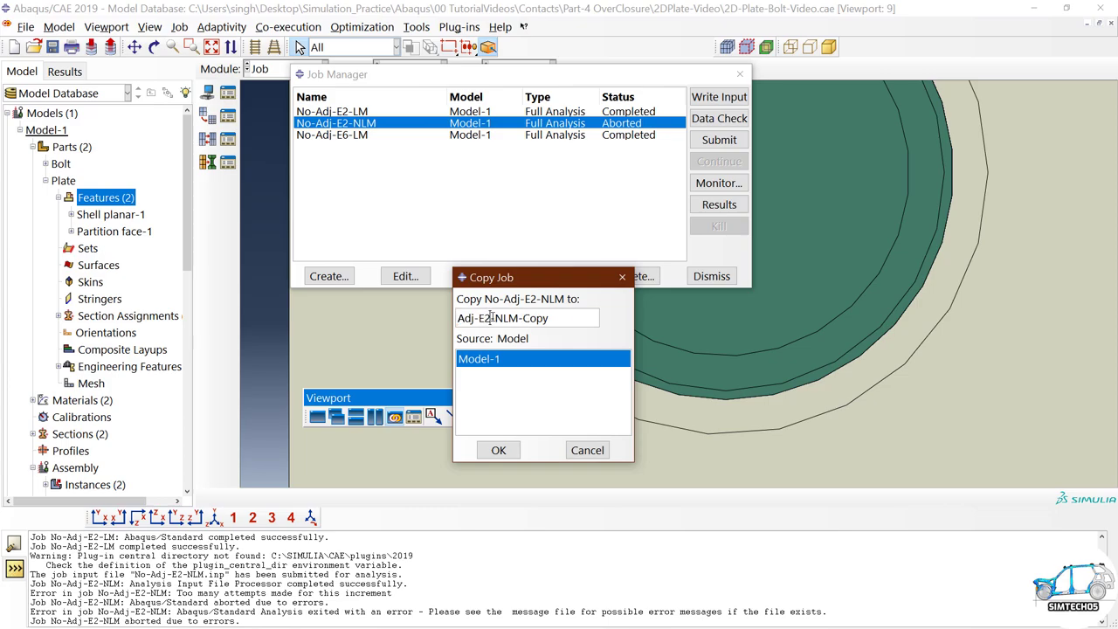
pyautogui.moveTo(495, 318); pyautogui.dragTo(522, 318)
pyautogui.press('Delete')
pyautogui.press('BackSpace')
pyautogui.click(500, 449)
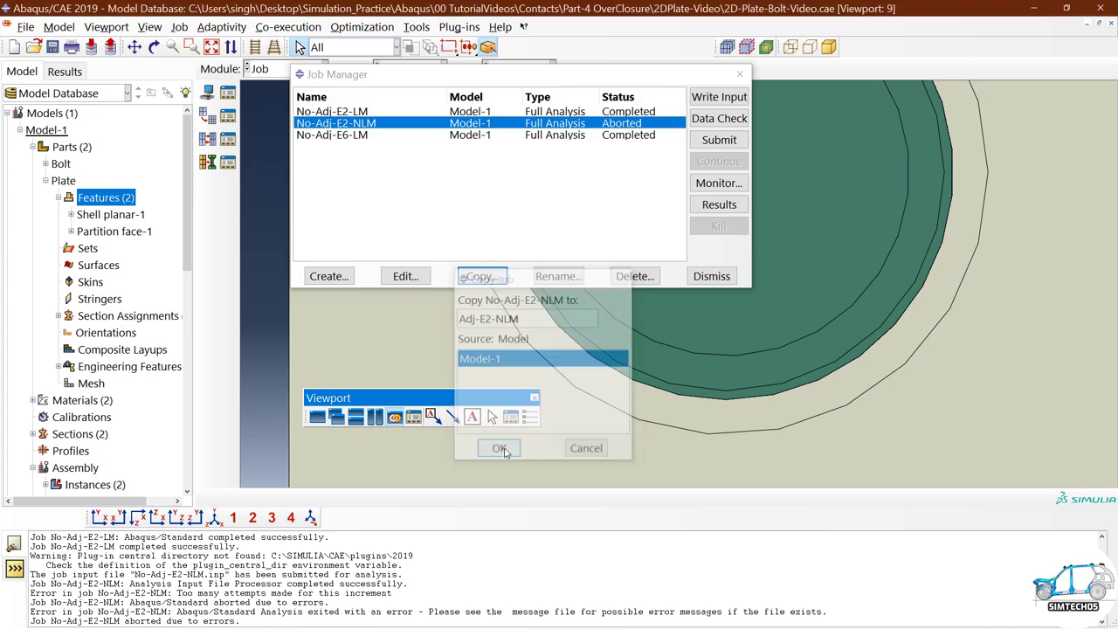
# Submit the job Adj-E2-NLM, monitor its increments until the analysis ends, and close the monitor.
pyautogui.click(718, 140)
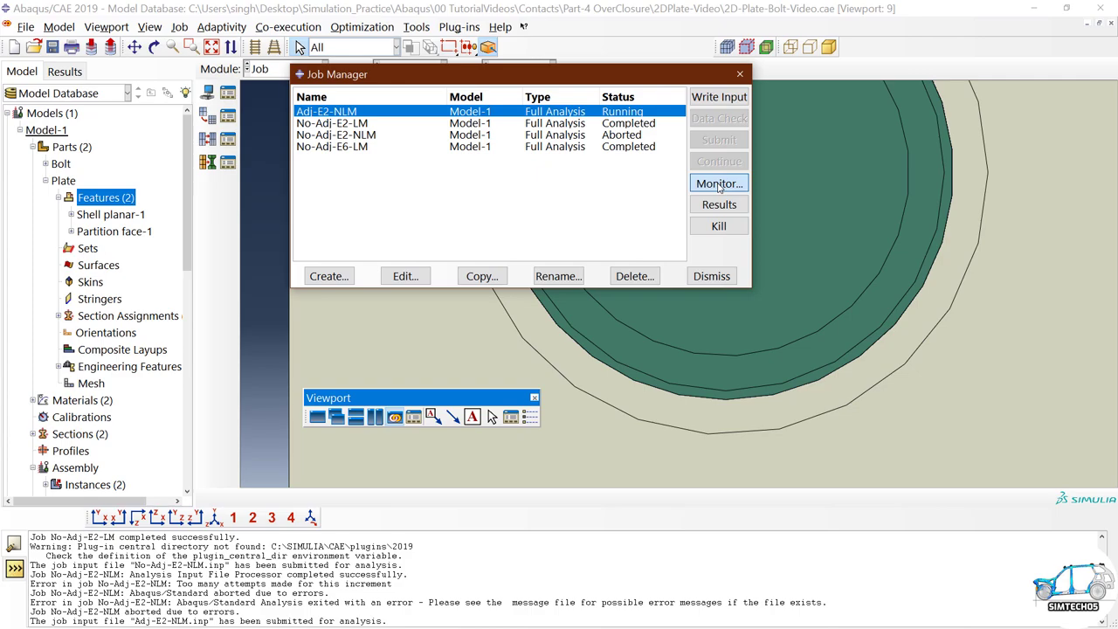
pyautogui.click(718, 182)
pyautogui.moveTo(511, 137); pyautogui.dragTo(513, 62)
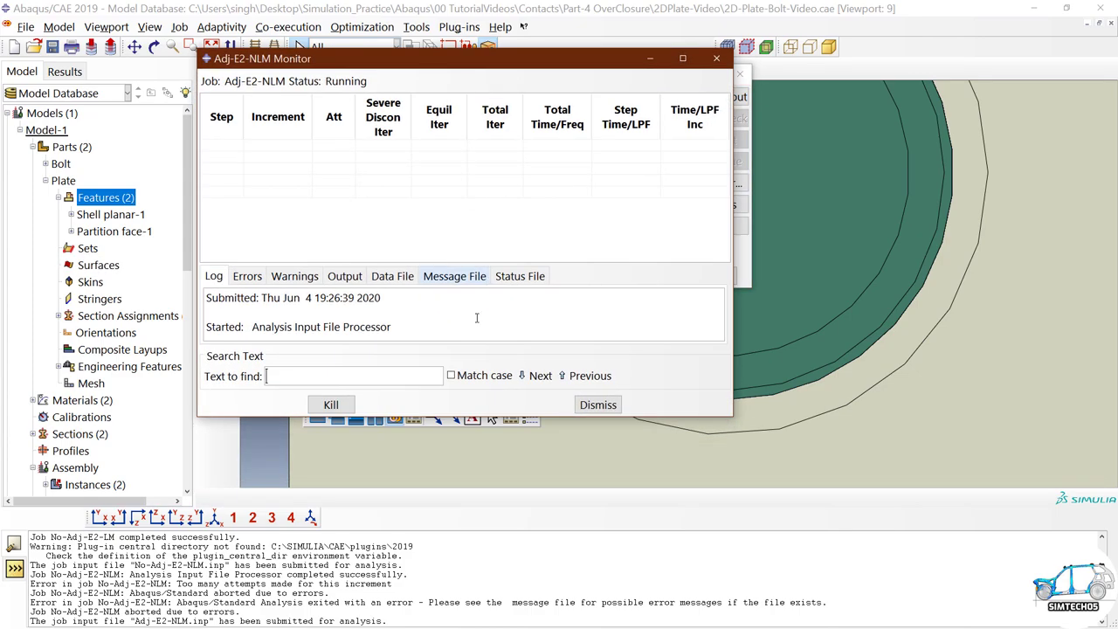
pyautogui.moveTo(475, 417); pyautogui.dragTo(468, 577)
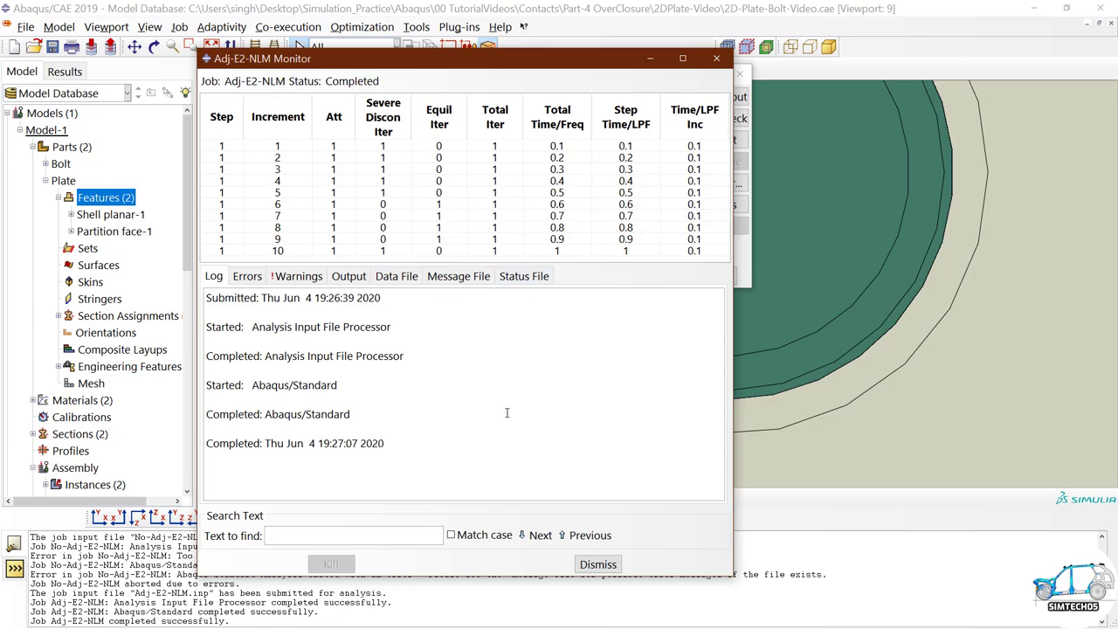
pyautogui.click(597, 564)
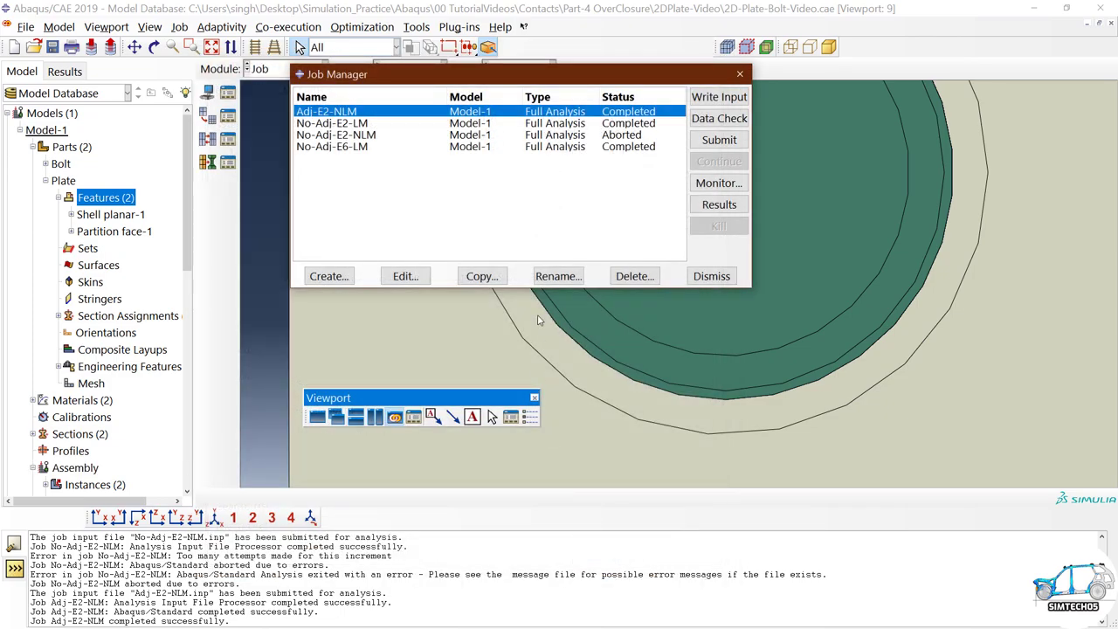
# Open the results of job Adj-E2-NLM and plot the Mises stress contours on the deformed plate and bolt.
pyautogui.click(721, 204)
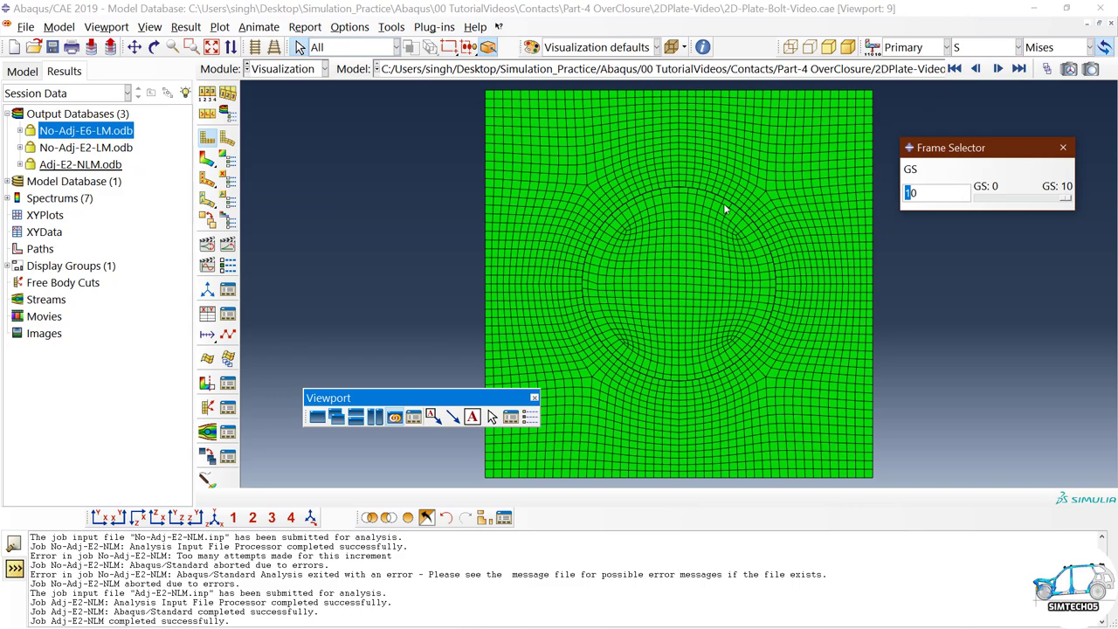
pyautogui.scroll(3, 718, 198)
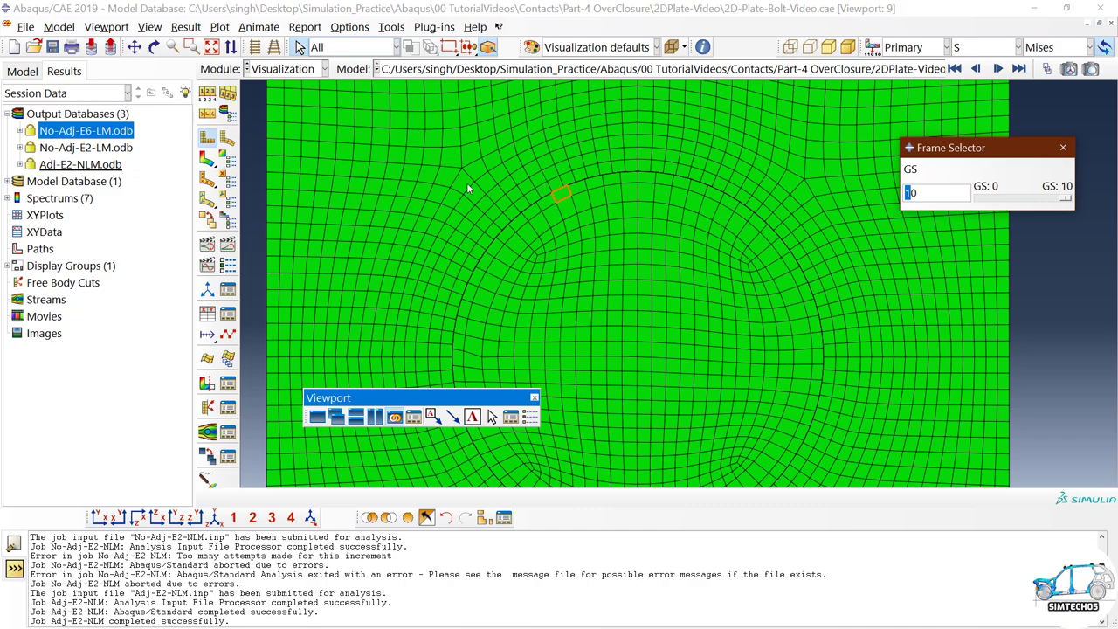
pyautogui.click(206, 158)
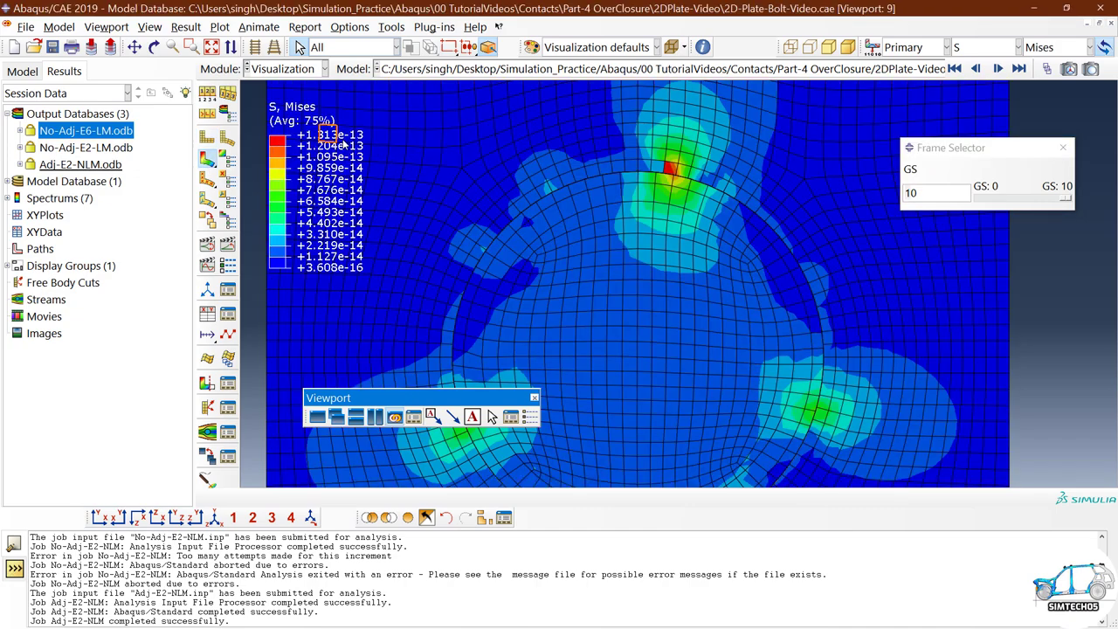
pyautogui.scroll(-1, 648, 181)
pyautogui.scroll(-1, 648, 181)
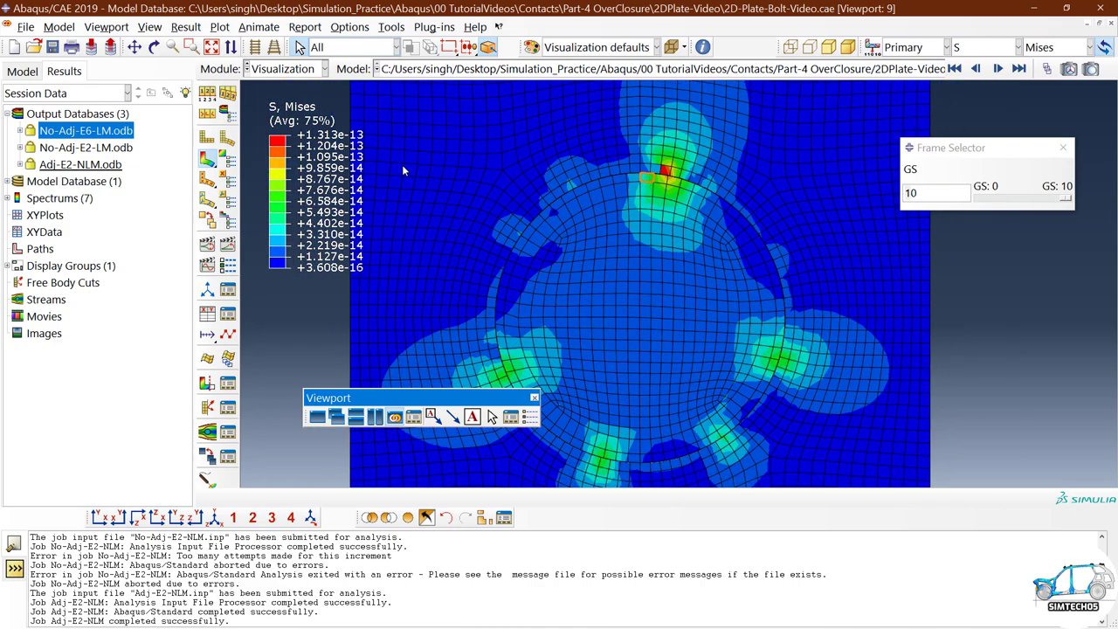
pyautogui.scroll(-1, 632, 194)
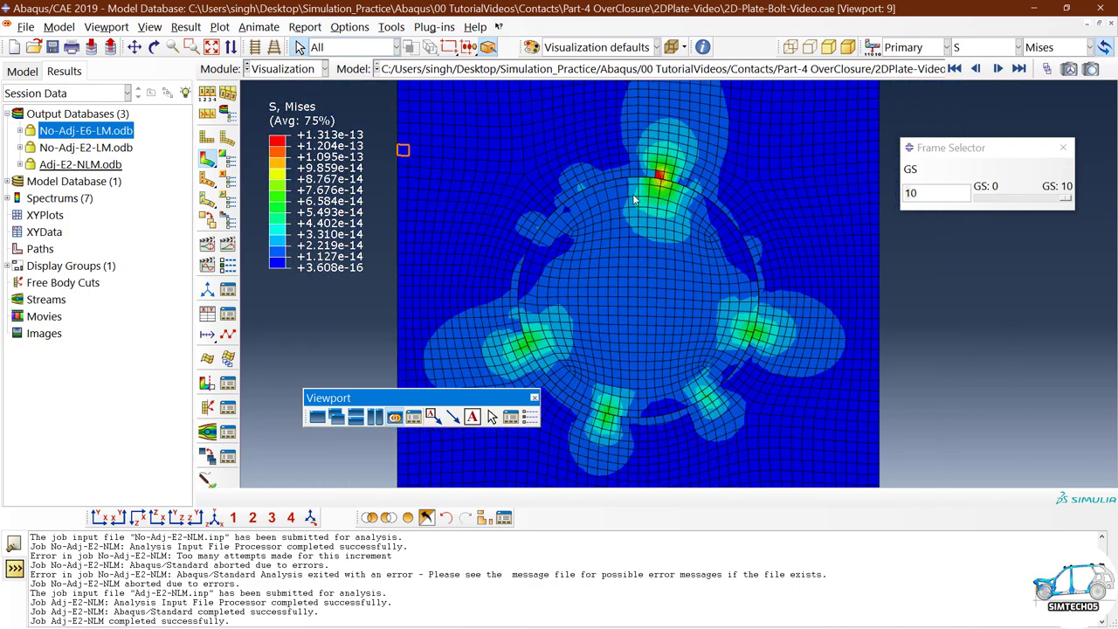
pyautogui.scroll(-1, 632, 194)
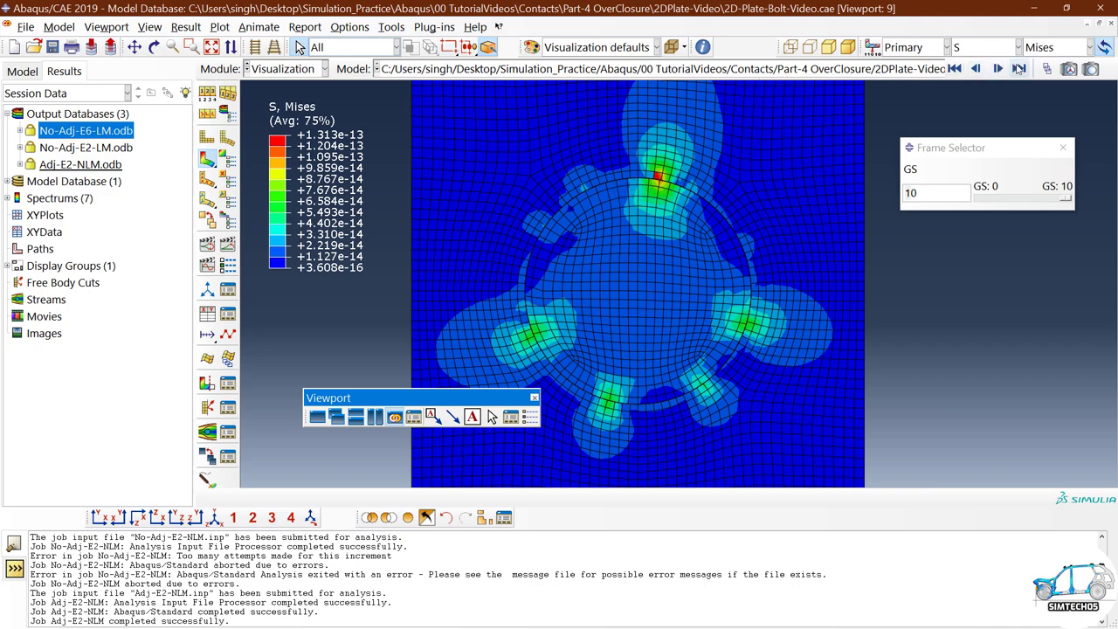
# Step back through the earlier frames to compare the Mises stress, return to frame 10, and view the whole plate.
pyautogui.click(975, 69)
pyautogui.click(975, 69)
pyautogui.click(976, 69)
pyautogui.click(975, 69)
pyautogui.click(975, 69)
pyautogui.moveTo(1026, 202); pyautogui.dragTo(1060, 201)
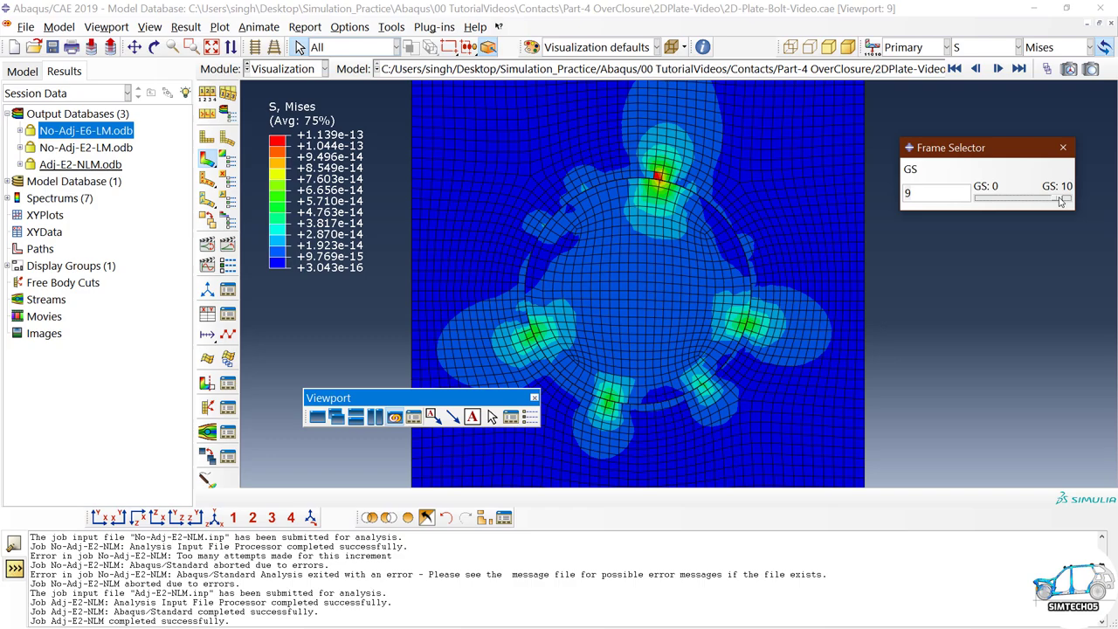
pyautogui.moveTo(1060, 201); pyautogui.dragTo(1069, 199)
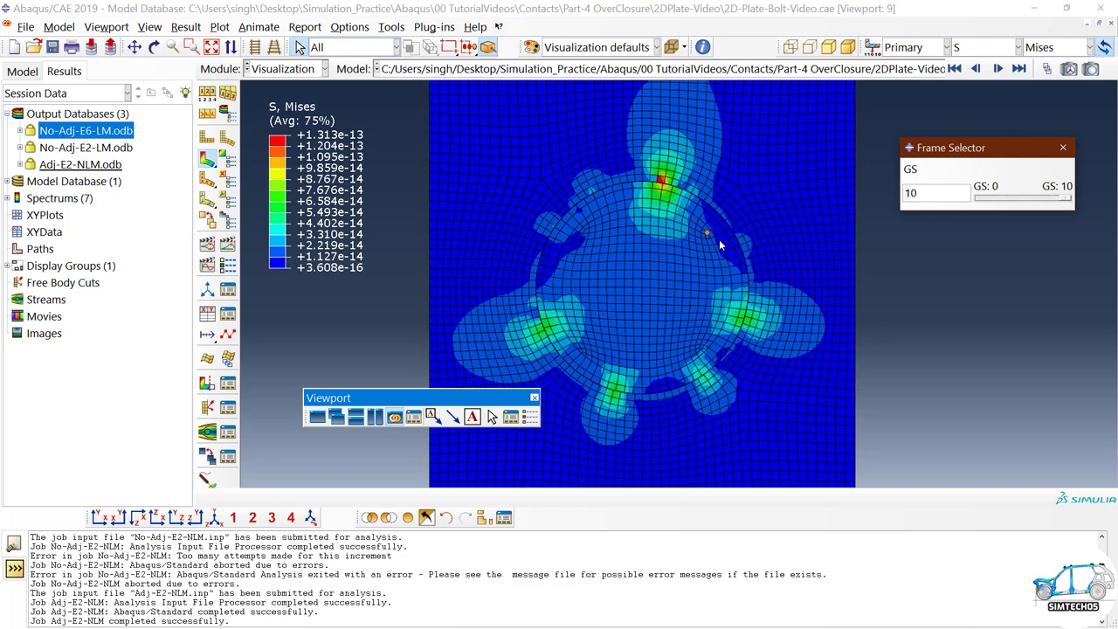
pyautogui.scroll(-2, 699, 237)
pyautogui.scroll(-1, 698, 237)
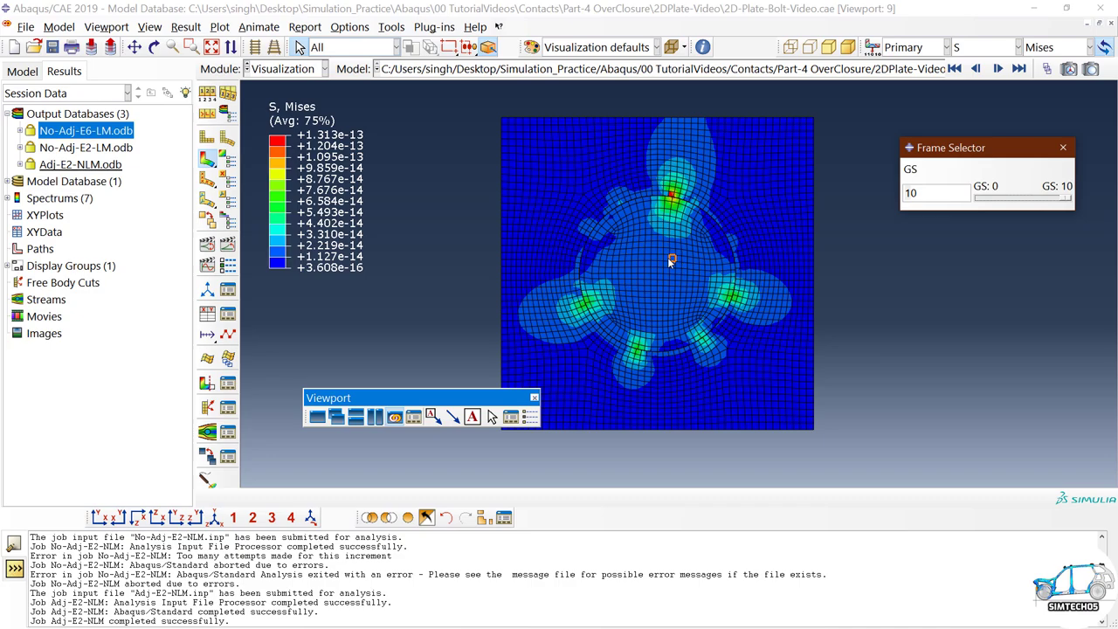
pyautogui.click(670, 261)
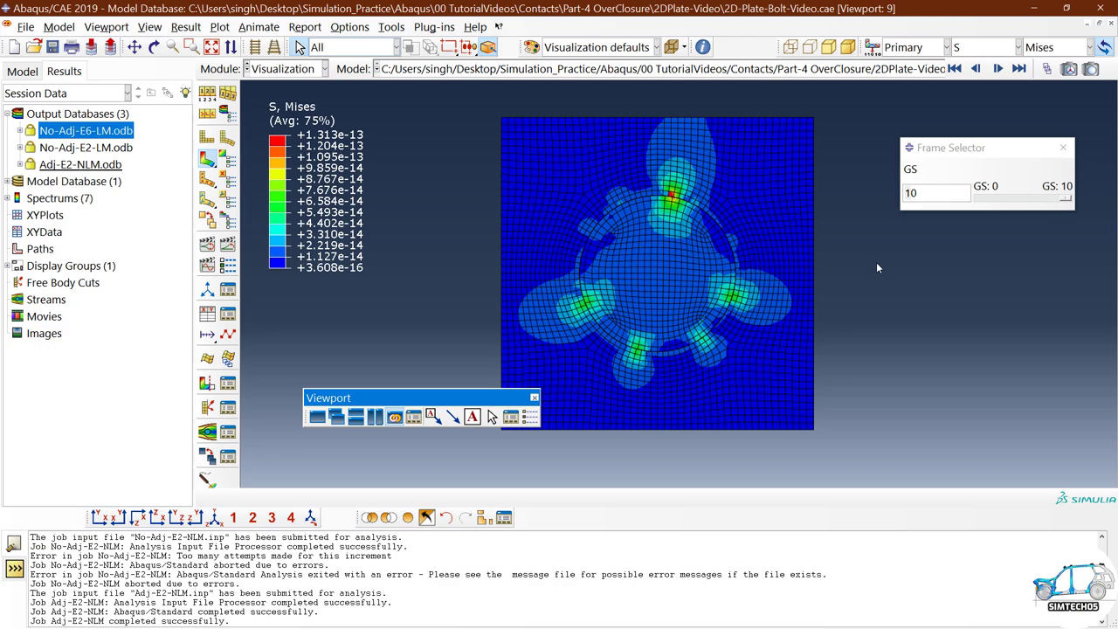